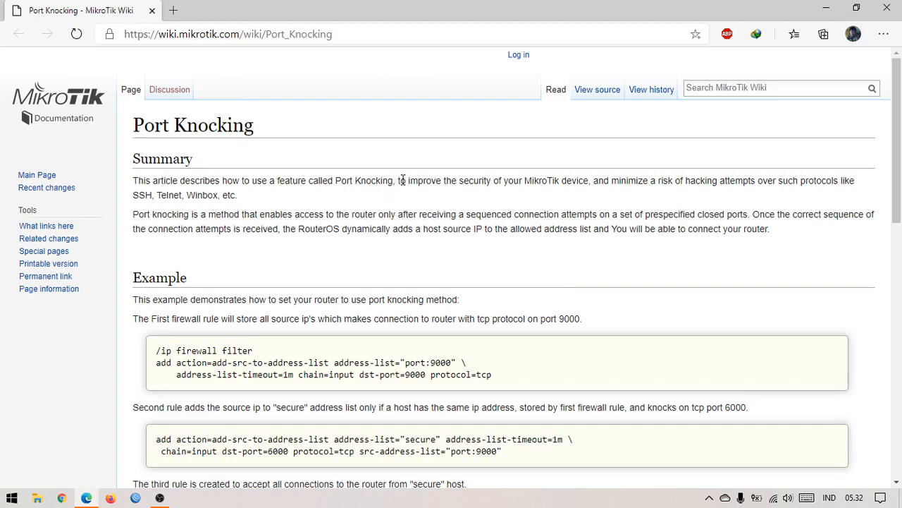
Step: Highlight the MikroTik security summary and the port-knocking definition in the wiki article
{"action": "left_click_drag", "start_coordinate": [400, 180], "coordinate": [591, 183]}
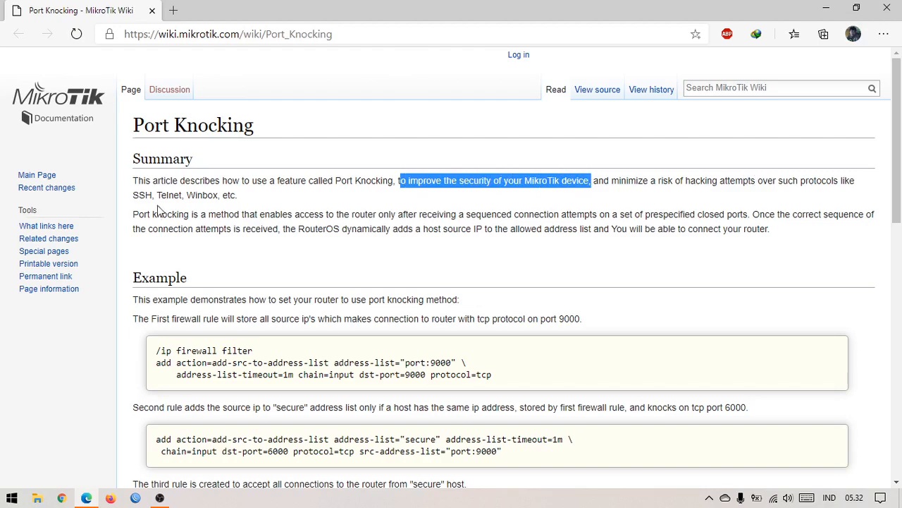
{"action": "left_click_drag", "start_coordinate": [238, 197], "coordinate": [216, 196]}
{"action": "left_click", "coordinate": [226, 213]}
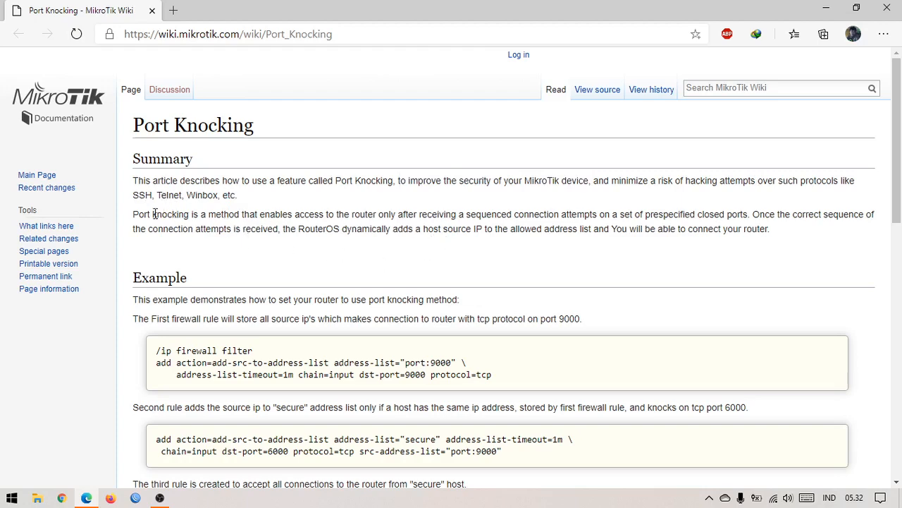
{"action": "left_click_drag", "start_coordinate": [154, 214], "coordinate": [642, 217]}
{"action": "left_click", "coordinate": [630, 240]}
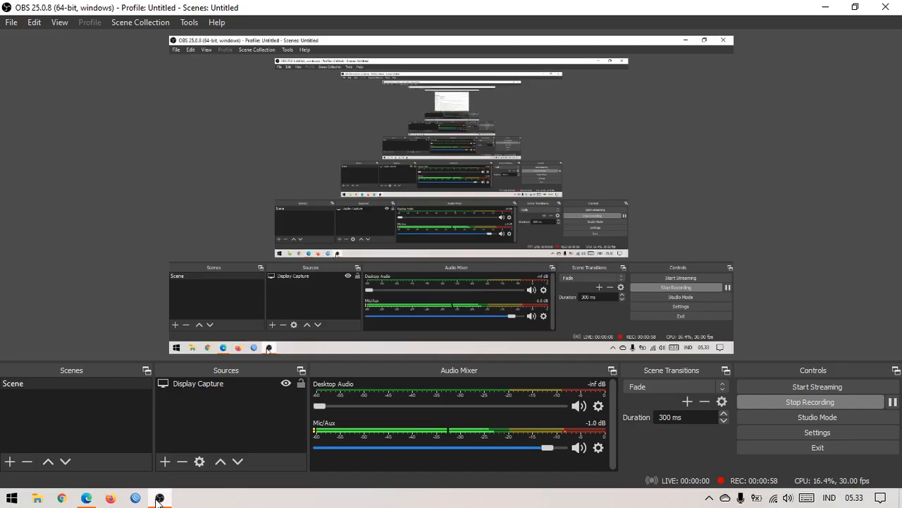
Step: Hide the recorder and browser, then open Port Knocking Simple.txt from the desktop
{"action": "left_click", "coordinate": [159, 499]}
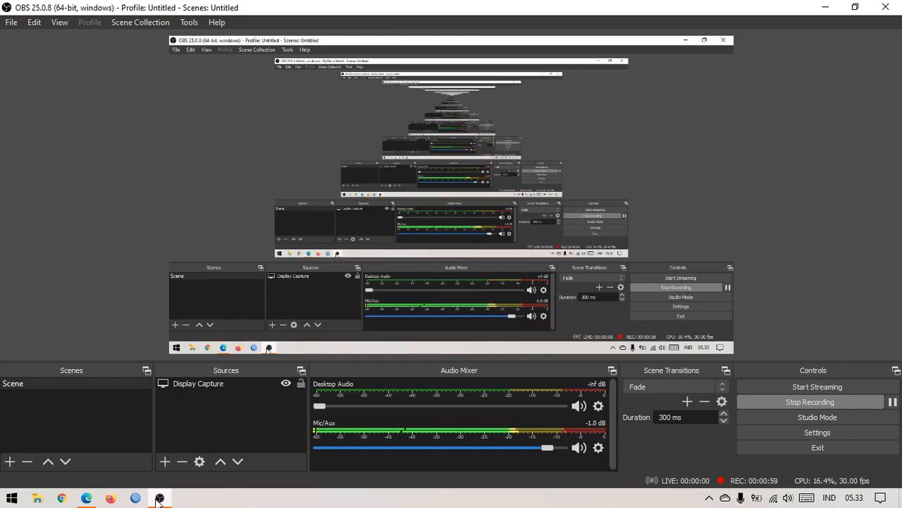
{"action": "left_click", "coordinate": [160, 498]}
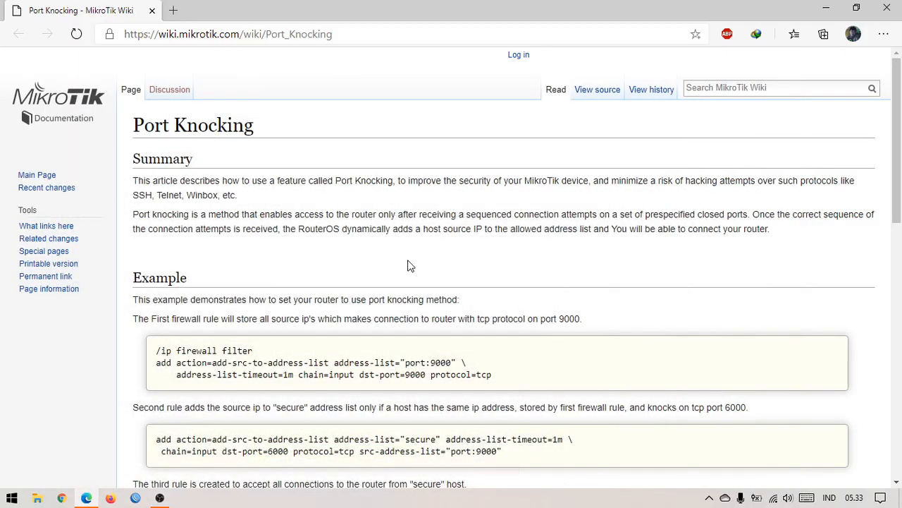
{"action": "left_click", "coordinate": [823, 9]}
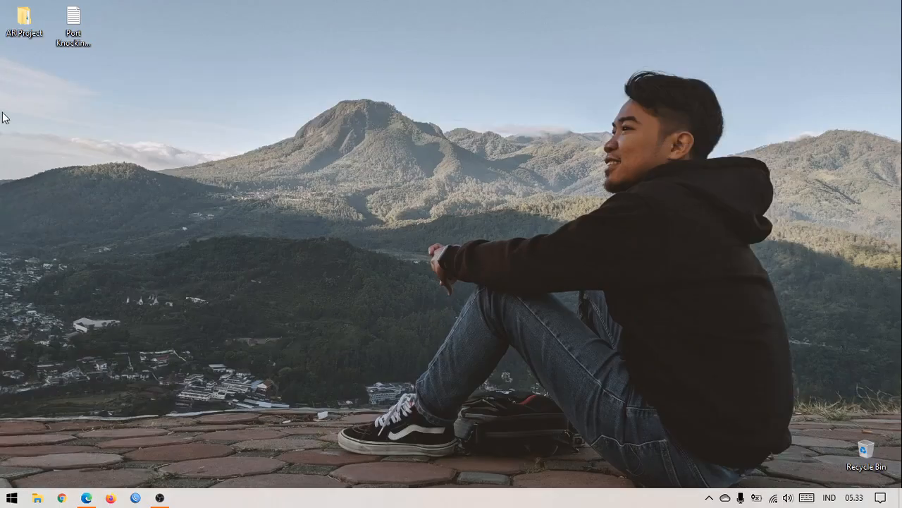
{"action": "double_click", "coordinate": [73, 28]}
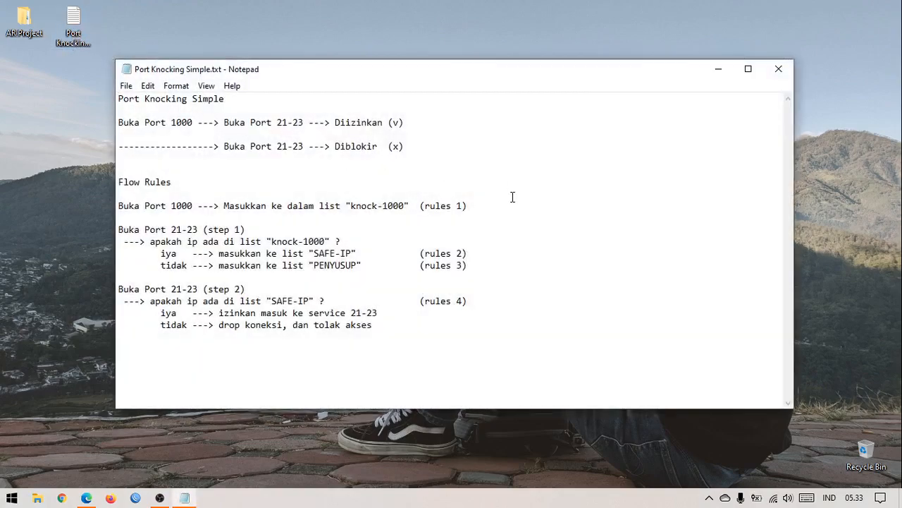
{"action": "left_click", "coordinate": [241, 100]}
Step: Switch from the notes back to the wiki and highlight its first two example firewall rules
{"action": "left_click_drag", "start_coordinate": [241, 100], "coordinate": [176, 101]}
{"action": "left_click", "coordinate": [205, 111]}
{"action": "left_click", "coordinate": [86, 498]}
{"action": "scroll", "coordinate": [439, 317], "scroll_direction": "down", "scroll_amount": 2}
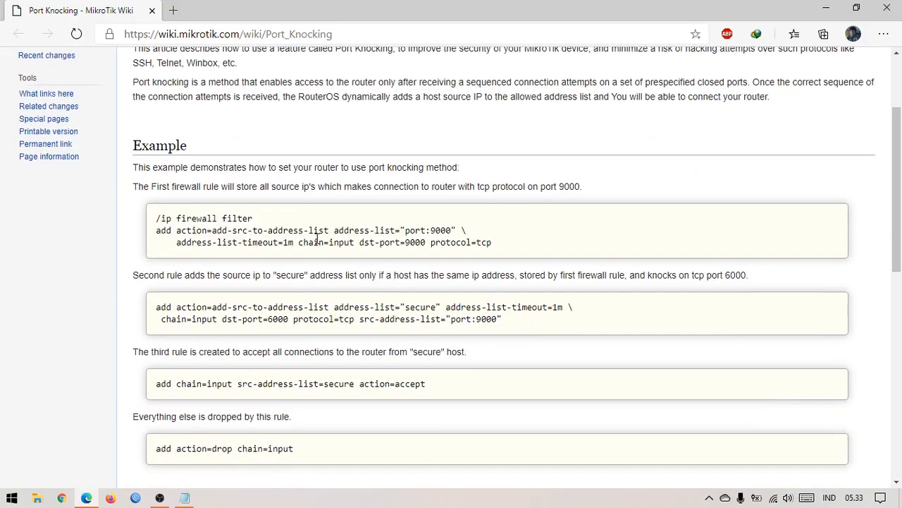
{"action": "left_click_drag", "start_coordinate": [298, 225], "coordinate": [459, 230]}
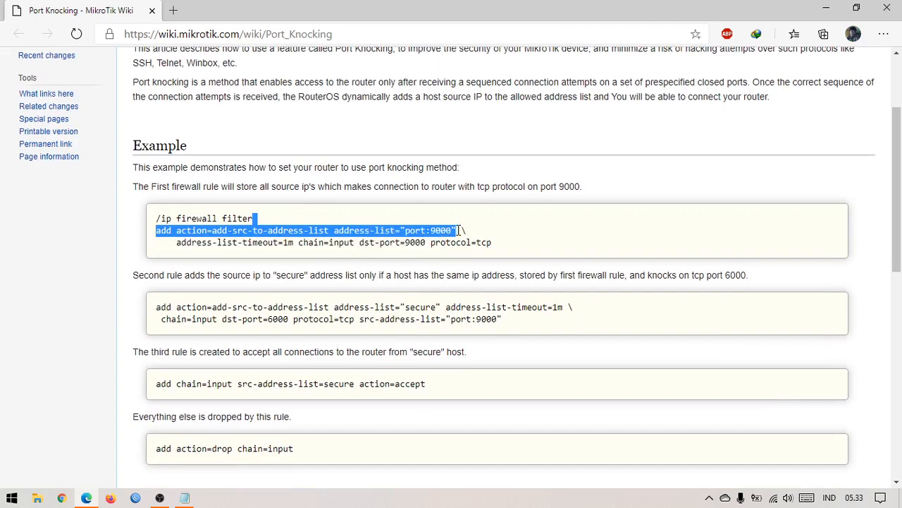
{"action": "left_click", "coordinate": [403, 247]}
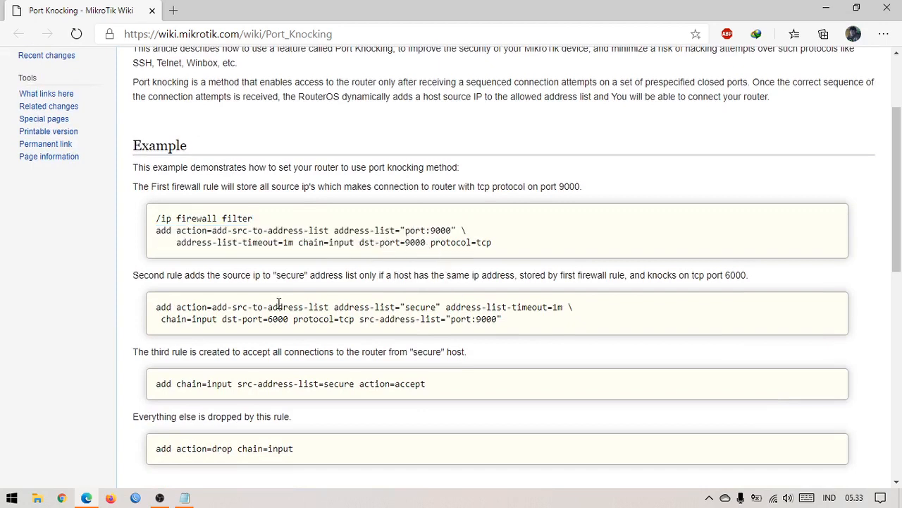
{"action": "left_click_drag", "start_coordinate": [278, 307], "coordinate": [340, 330]}
{"action": "left_click", "coordinate": [351, 319]}
Step: Bring the notes forward, add a '9000 -> 6000 -> servic' line, then undo it
{"action": "left_click", "coordinate": [185, 498]}
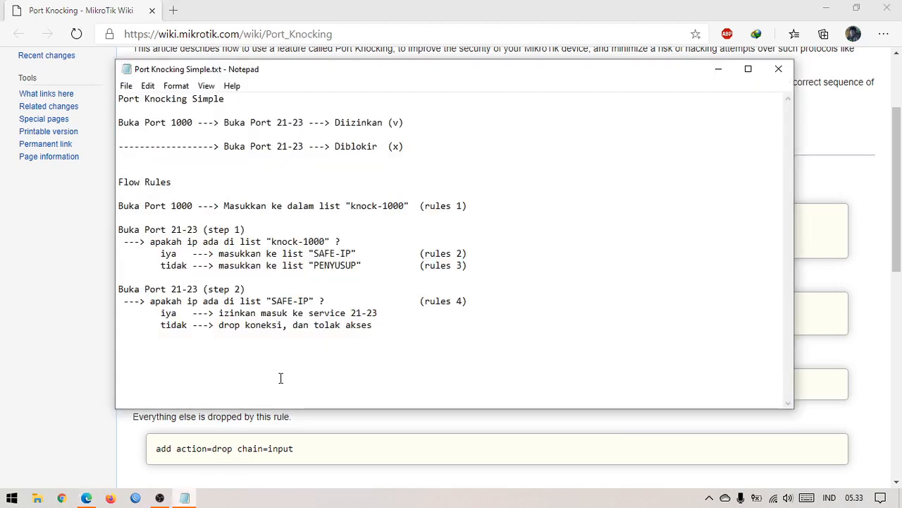
{"action": "left_click", "coordinate": [456, 361]}
{"action": "key", "text": "Return"}
{"action": "key", "text": "Return"}
{"action": "type", "text": "9"}
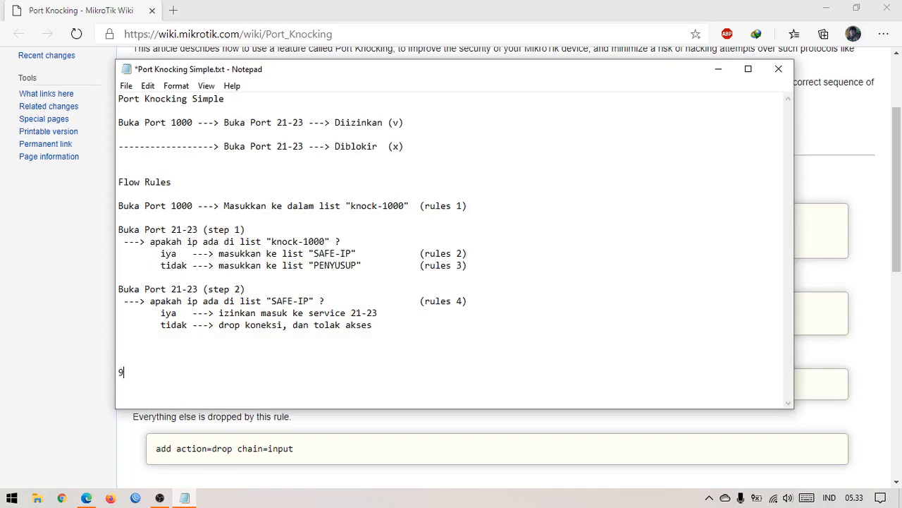
{"action": "type", "text": "000 ->"}
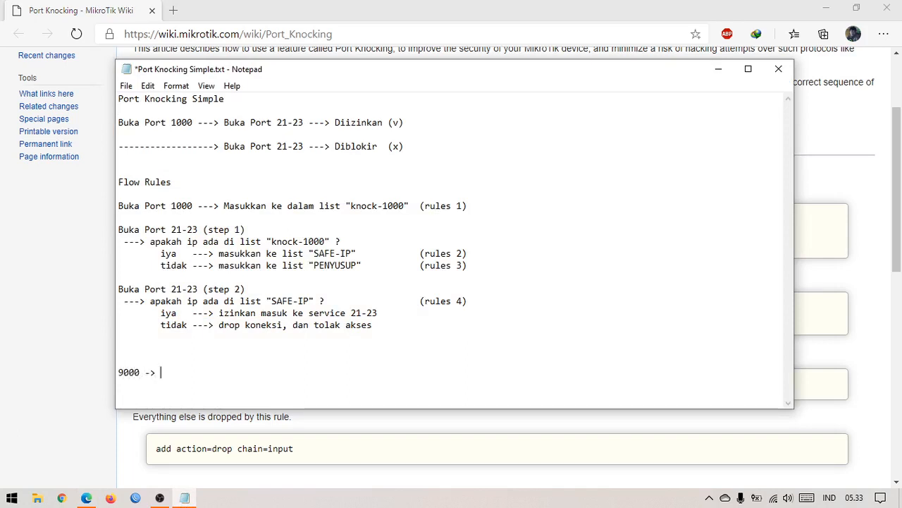
{"action": "type", "text": " 6000 -> serv"}
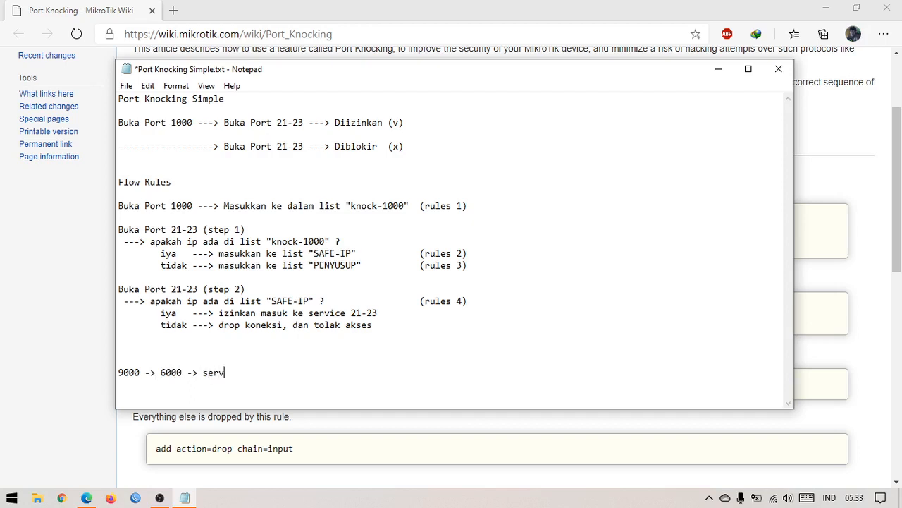
{"action": "type", "text": "ic"}
{"action": "left_click_drag", "start_coordinate": [276, 378], "coordinate": [120, 377]}
{"action": "key", "text": "ctrl+z"}
{"action": "key", "text": "ctrl+z"}
{"action": "key", "text": "ctrl+z"}
{"action": "key", "text": "ctrl+z"}
{"action": "key", "text": "ctrl+z"}
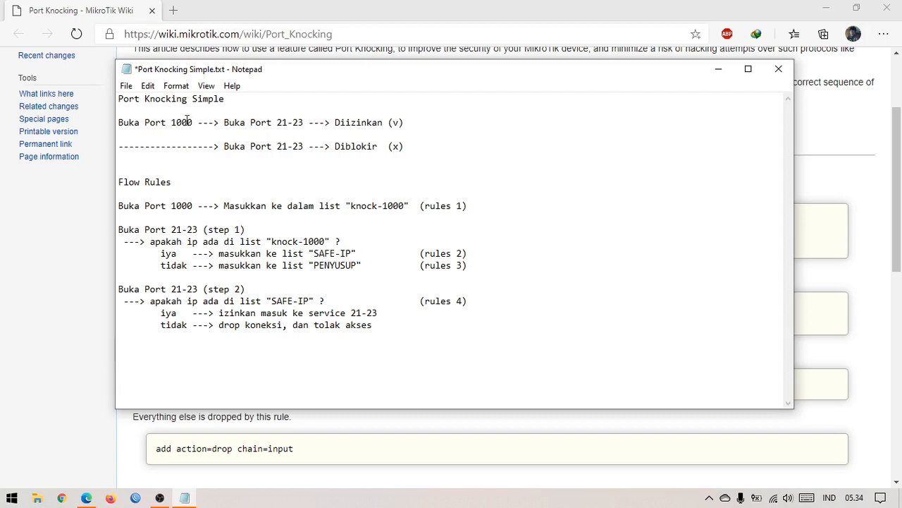
Step: Highlight the Buka Port 21-23 flow line and leave the caret on the empty last line
{"action": "left_click_drag", "start_coordinate": [135, 125], "coordinate": [310, 123]}
{"action": "left_click", "coordinate": [287, 121]}
{"action": "left_click", "coordinate": [315, 134]}
{"action": "left_click", "coordinate": [244, 382]}
{"action": "scroll", "coordinate": [111, 408], "scroll_direction": "down", "scroll_amount": 6}
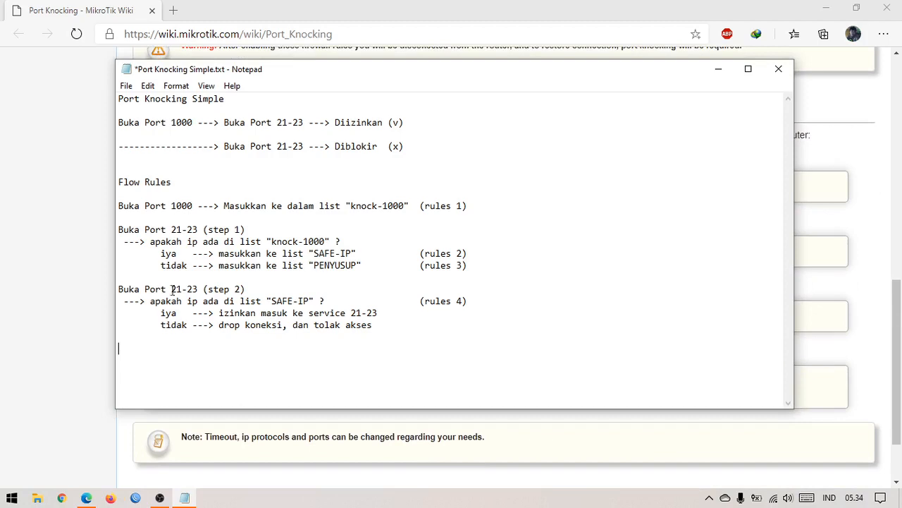
{"action": "scroll", "coordinate": [56, 256], "scroll_direction": "up", "scroll_amount": 10}
{"action": "left_click", "coordinate": [827, 8]}
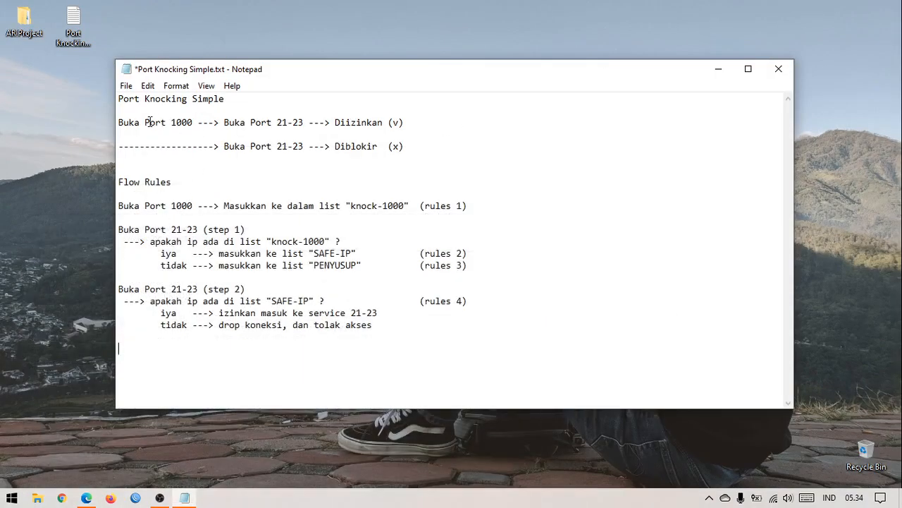
{"action": "left_click", "coordinate": [159, 499]}
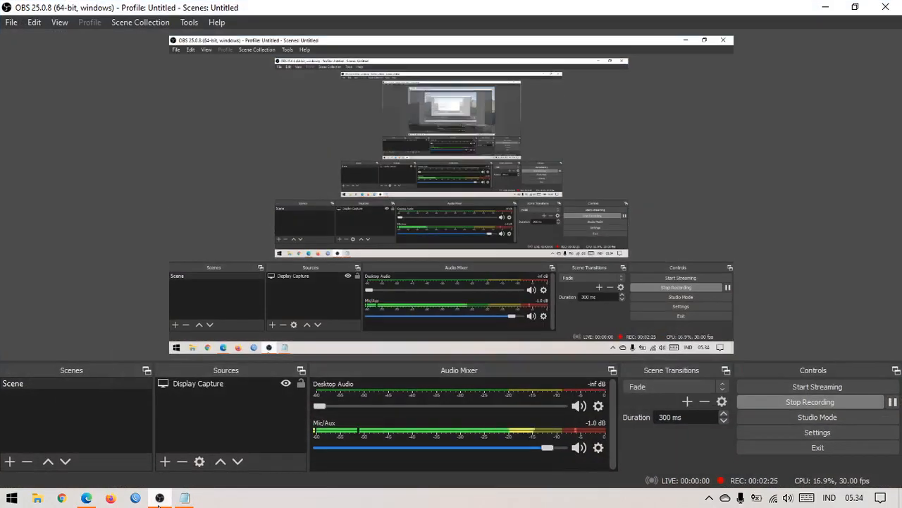
{"action": "left_click", "coordinate": [184, 498]}
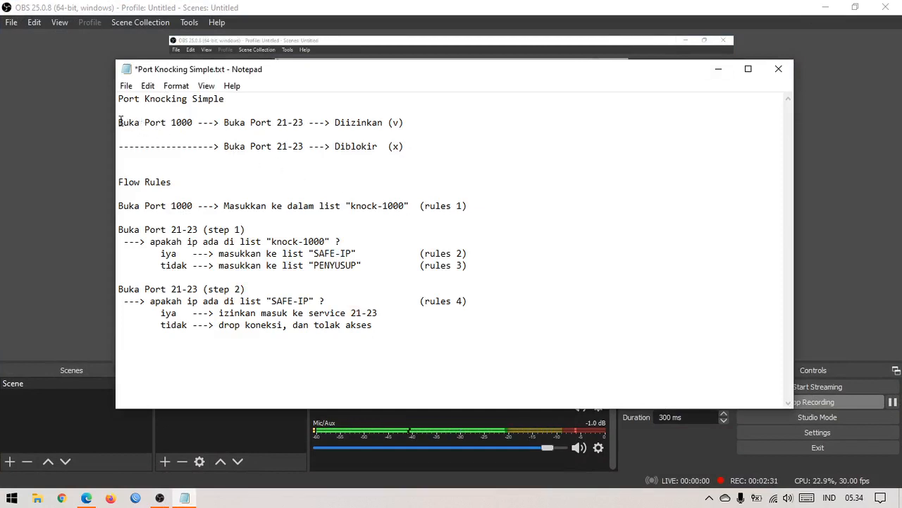
{"action": "left_click_drag", "start_coordinate": [120, 122], "coordinate": [193, 122]}
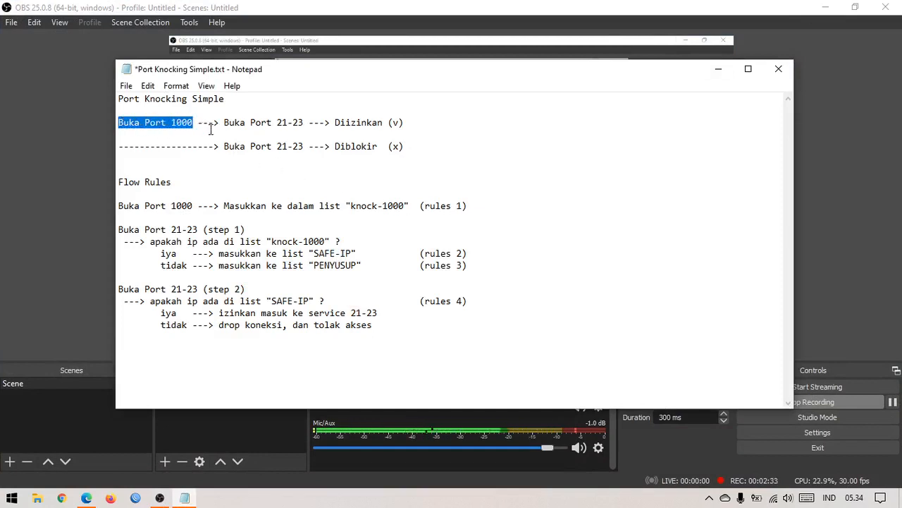
{"action": "left_click", "coordinate": [225, 127]}
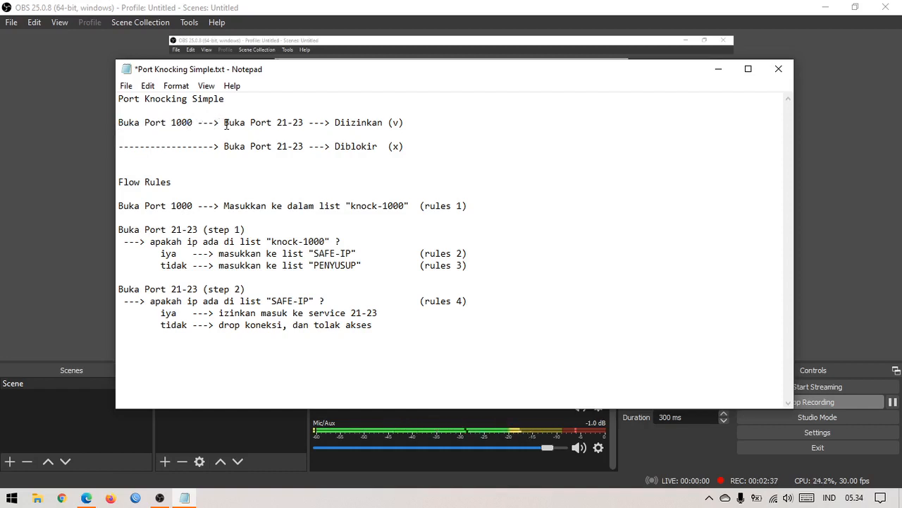
{"action": "left_click_drag", "start_coordinate": [225, 125], "coordinate": [278, 120]}
{"action": "left_click", "coordinate": [281, 121]}
{"action": "left_click_drag", "start_coordinate": [334, 123], "coordinate": [390, 123]}
{"action": "left_click", "coordinate": [418, 120]}
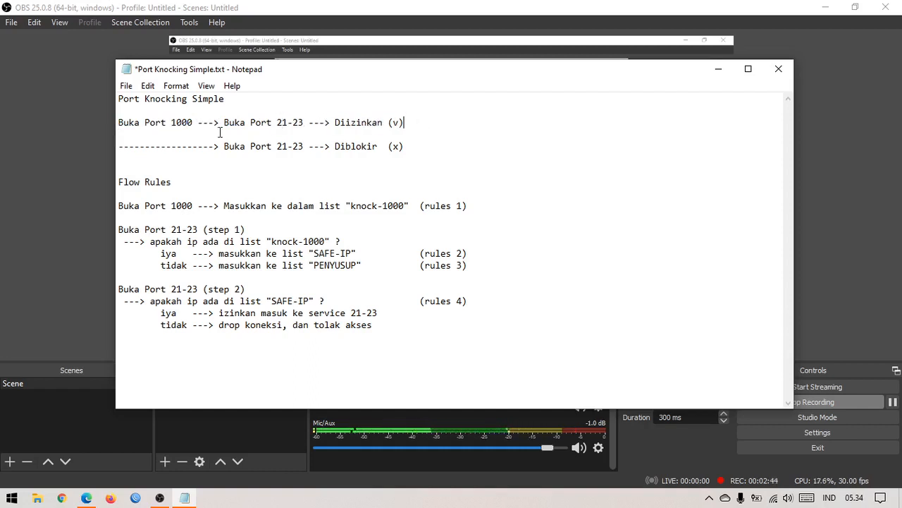
{"action": "left_click_drag", "start_coordinate": [304, 123], "coordinate": [419, 119]}
{"action": "double_click", "coordinate": [180, 122]}
{"action": "left_click", "coordinate": [420, 121]}
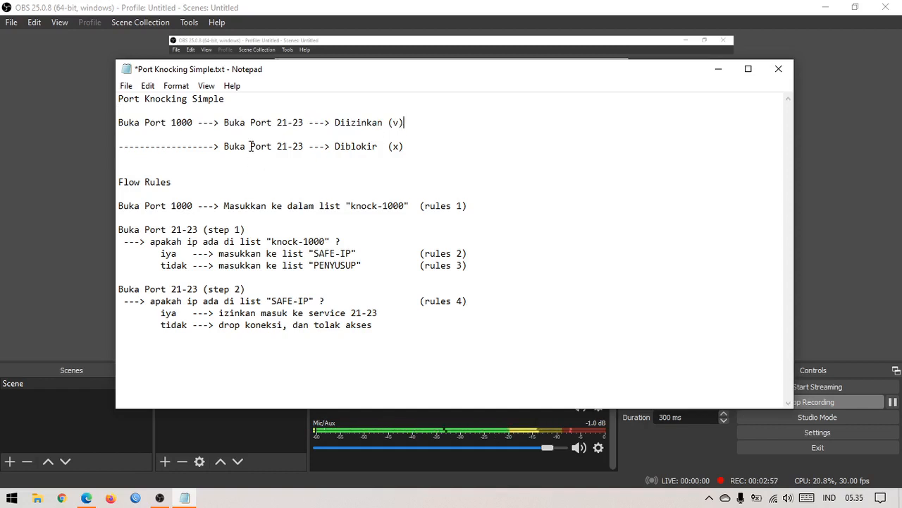
{"action": "left_click_drag", "start_coordinate": [277, 148], "coordinate": [427, 147]}
{"action": "double_click", "coordinate": [182, 123]}
{"action": "left_click", "coordinate": [428, 148]}
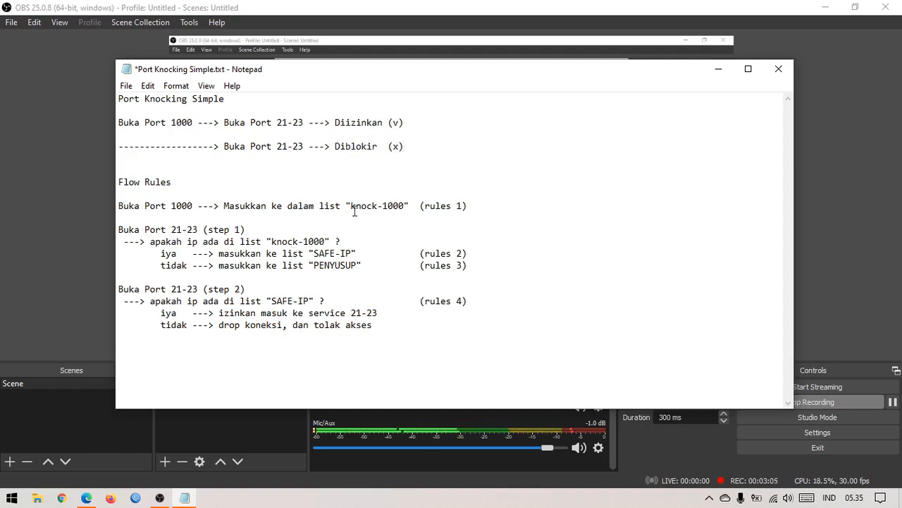
{"action": "left_click", "coordinate": [478, 200]}
{"action": "left_click", "coordinate": [483, 251]}
{"action": "left_click", "coordinate": [484, 265]}
{"action": "left_click", "coordinate": [483, 300]}
{"action": "left_click", "coordinate": [485, 266]}
{"action": "left_click", "coordinate": [484, 253]}
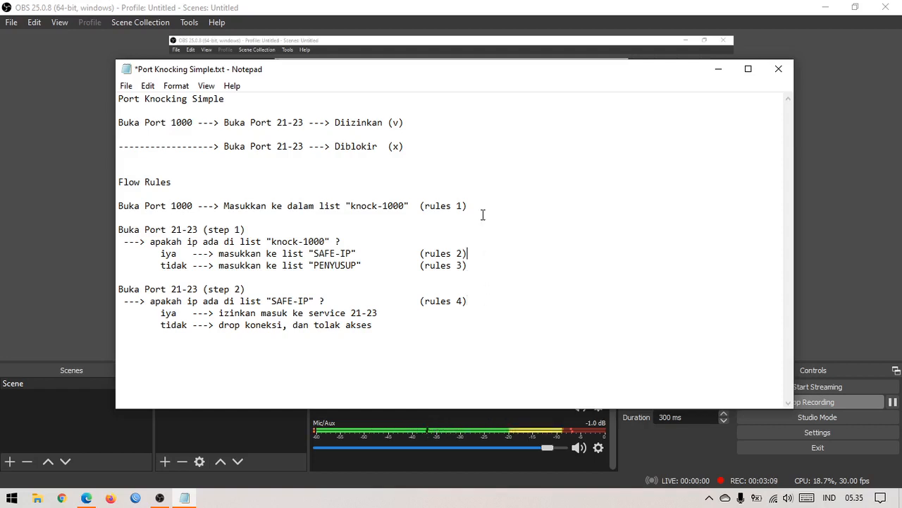
{"action": "left_click", "coordinate": [483, 206]}
{"action": "left_click", "coordinate": [479, 256]}
{"action": "left_click", "coordinate": [484, 264]}
{"action": "left_click", "coordinate": [483, 299]}
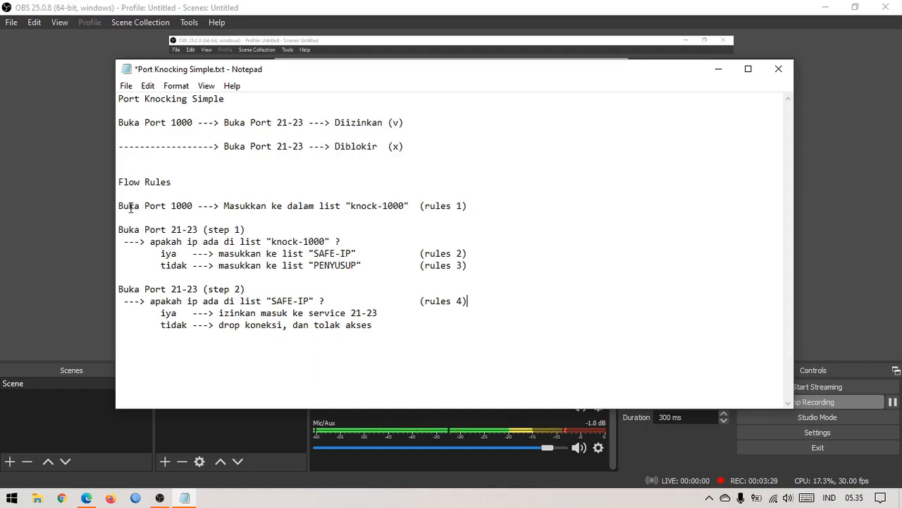
{"action": "left_click_drag", "start_coordinate": [128, 206], "coordinate": [200, 207]}
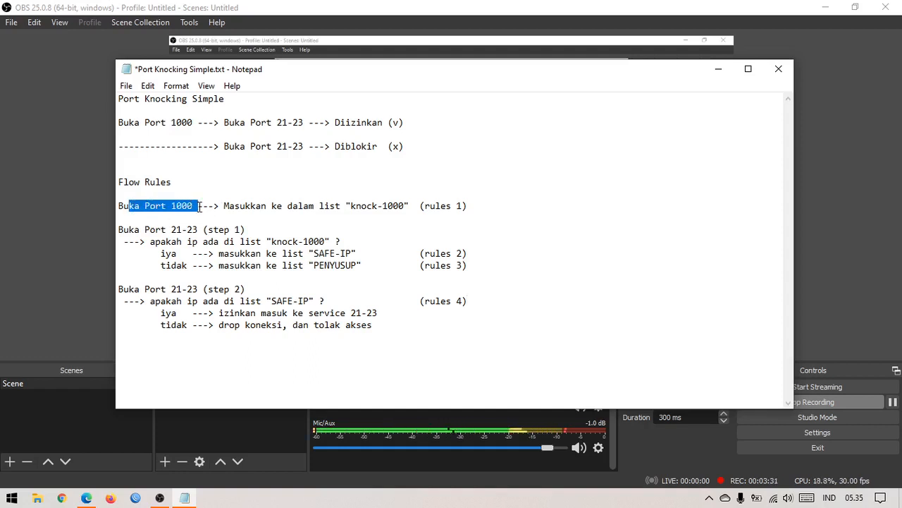
{"action": "left_click", "coordinate": [201, 206]}
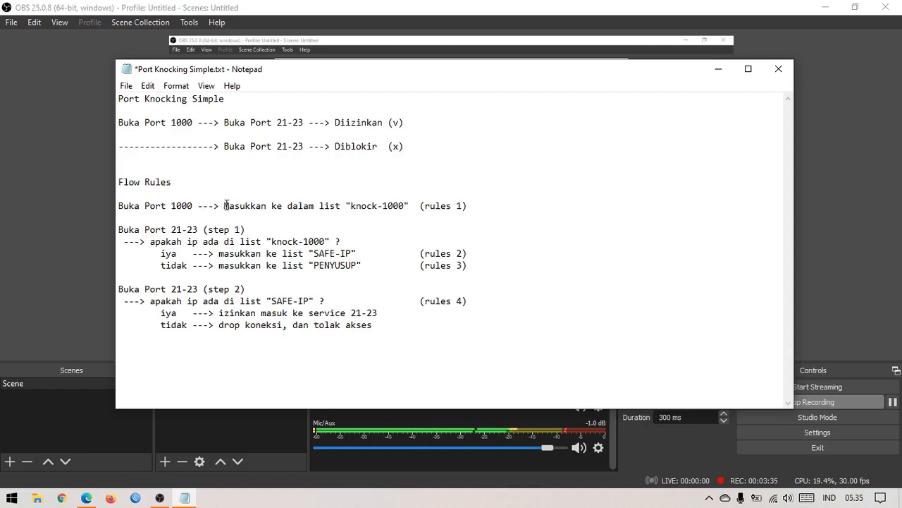
{"action": "left_click_drag", "start_coordinate": [225, 205], "coordinate": [327, 203]}
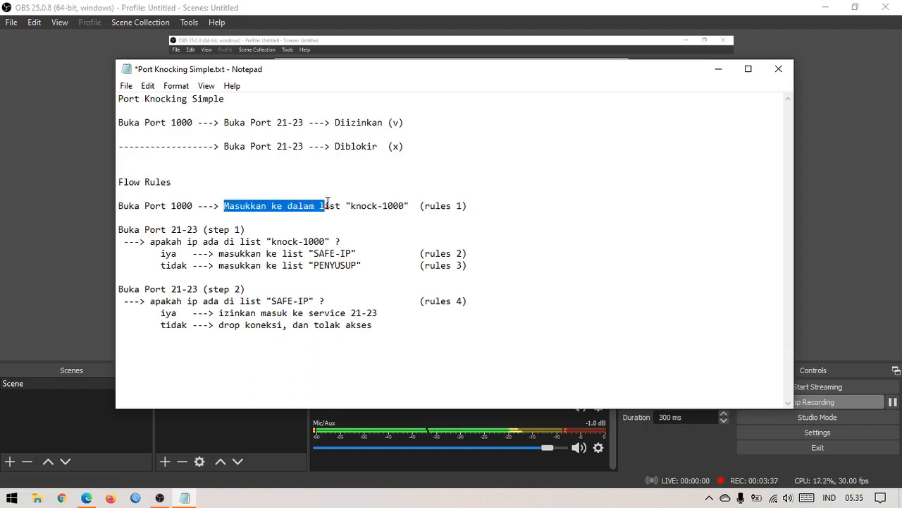
{"action": "double_click", "coordinate": [328, 205]}
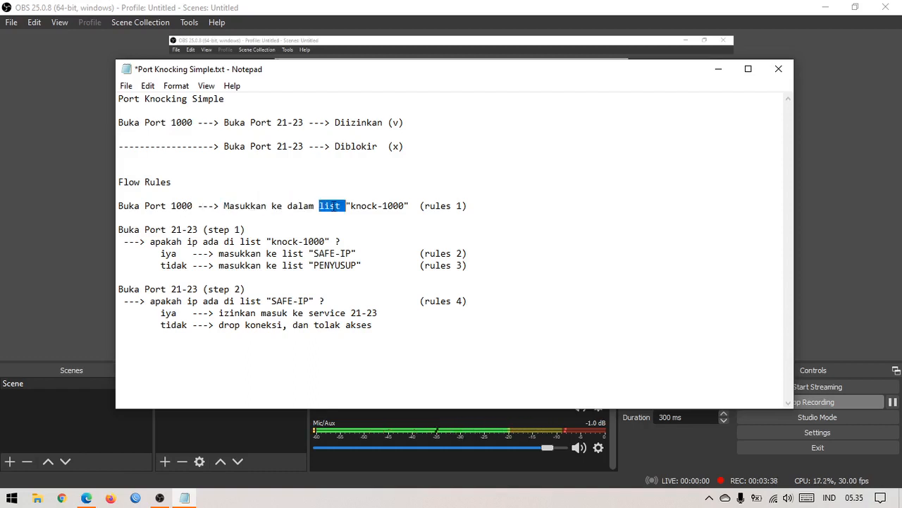
{"action": "left_click", "coordinate": [325, 205]}
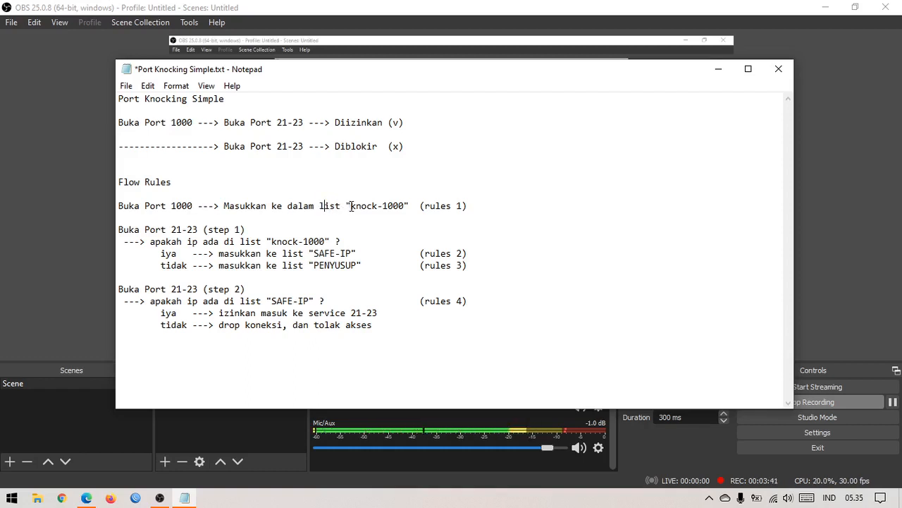
{"action": "left_click_drag", "start_coordinate": [351, 205], "coordinate": [406, 209]}
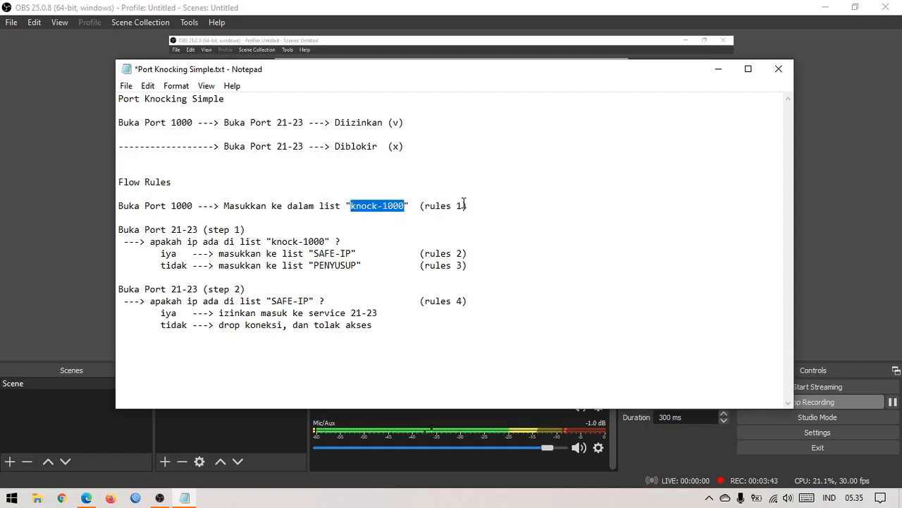
{"action": "left_click_drag", "start_coordinate": [473, 205], "coordinate": [225, 205]}
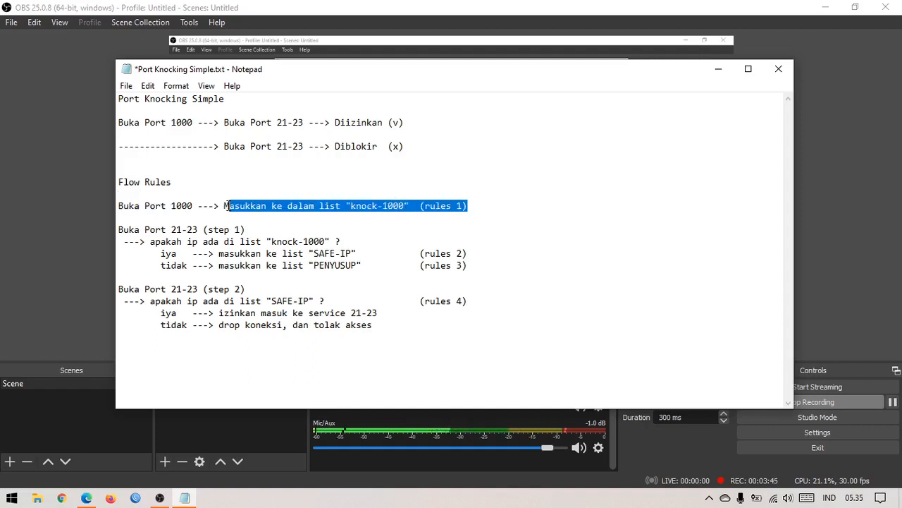
{"action": "left_click", "coordinate": [268, 205]}
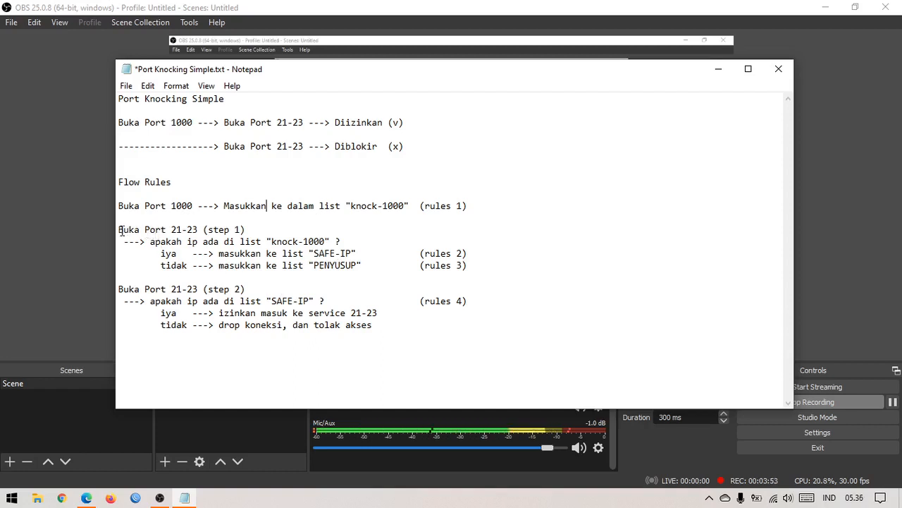
{"action": "left_click_drag", "start_coordinate": [122, 230], "coordinate": [254, 231]}
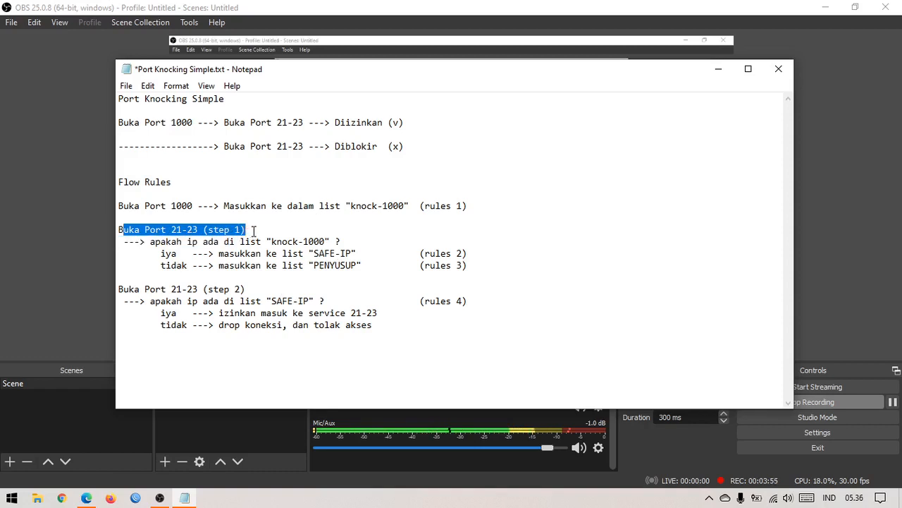
{"action": "left_click", "coordinate": [262, 222]}
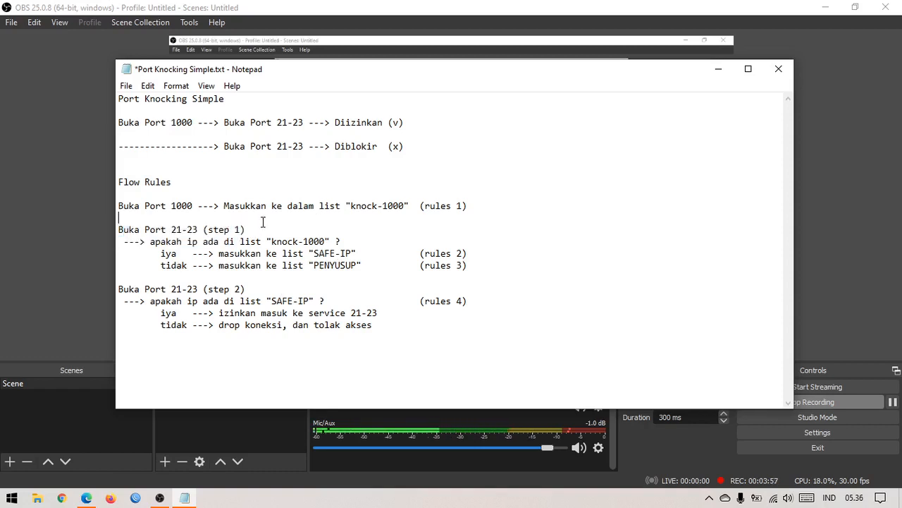
{"action": "left_click", "coordinate": [124, 242]}
{"action": "left_click_drag", "start_coordinate": [126, 243], "coordinate": [352, 239]}
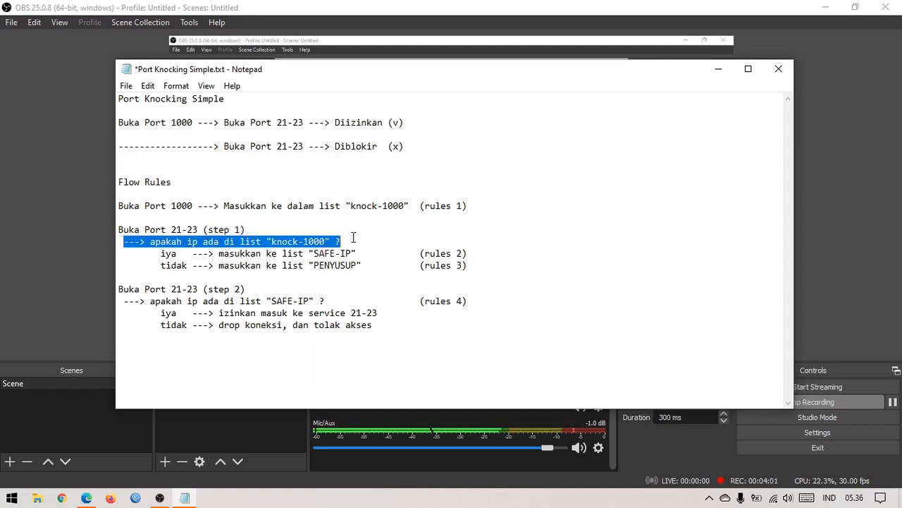
{"action": "left_click", "coordinate": [361, 243]}
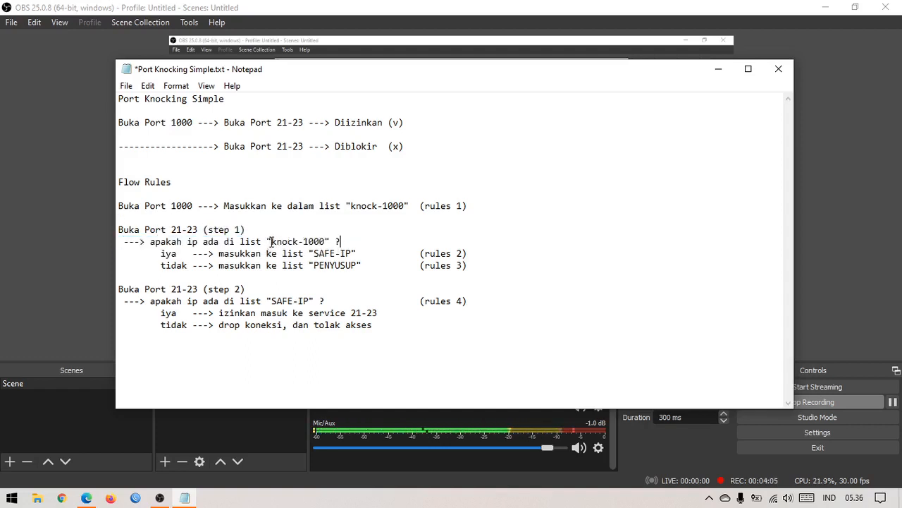
{"action": "left_click_drag", "start_coordinate": [273, 242], "coordinate": [328, 243]}
{"action": "left_click", "coordinate": [327, 255]}
{"action": "left_click_drag", "start_coordinate": [160, 253], "coordinate": [313, 253]}
{"action": "left_click", "coordinate": [359, 253]}
{"action": "left_click", "coordinate": [313, 253]}
{"action": "double_click", "coordinate": [400, 205]}
{"action": "left_click", "coordinate": [369, 253]}
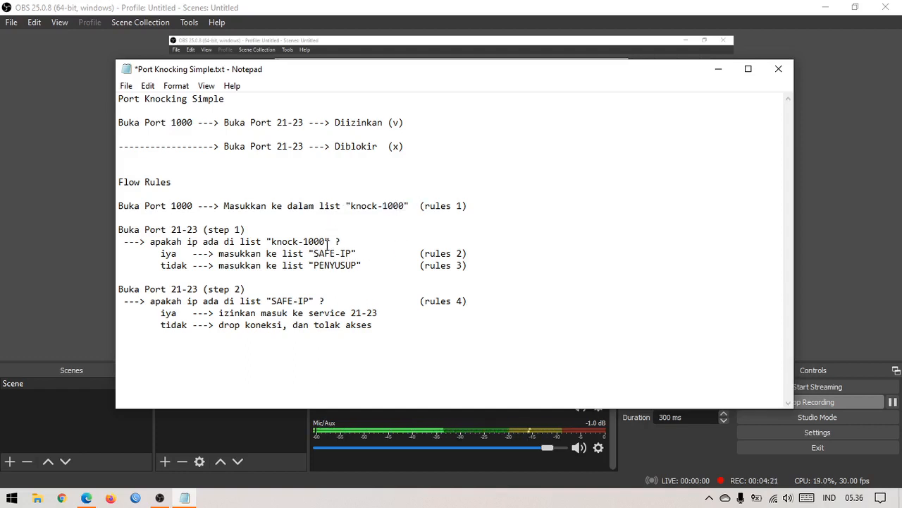
{"action": "left_click_drag", "start_coordinate": [343, 206], "coordinate": [416, 206]}
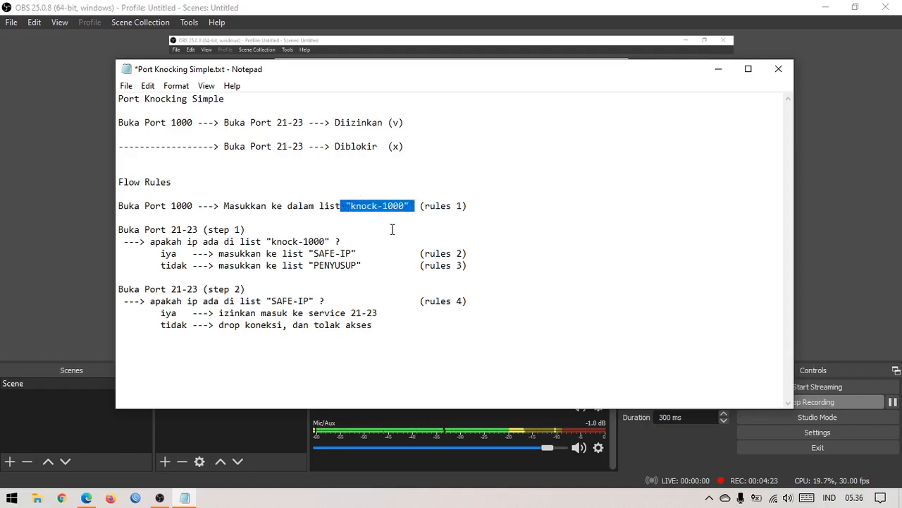
{"action": "left_click", "coordinate": [364, 247]}
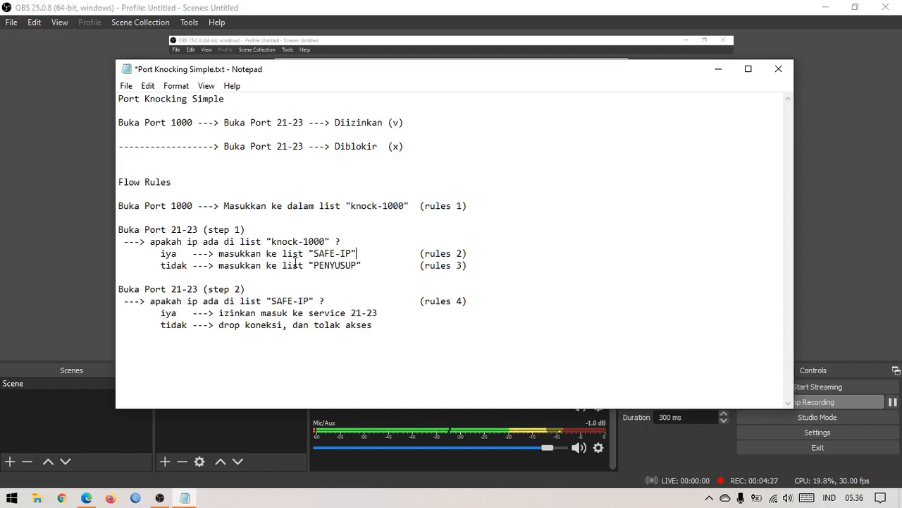
{"action": "left_click_drag", "start_coordinate": [172, 231], "coordinate": [217, 231]}
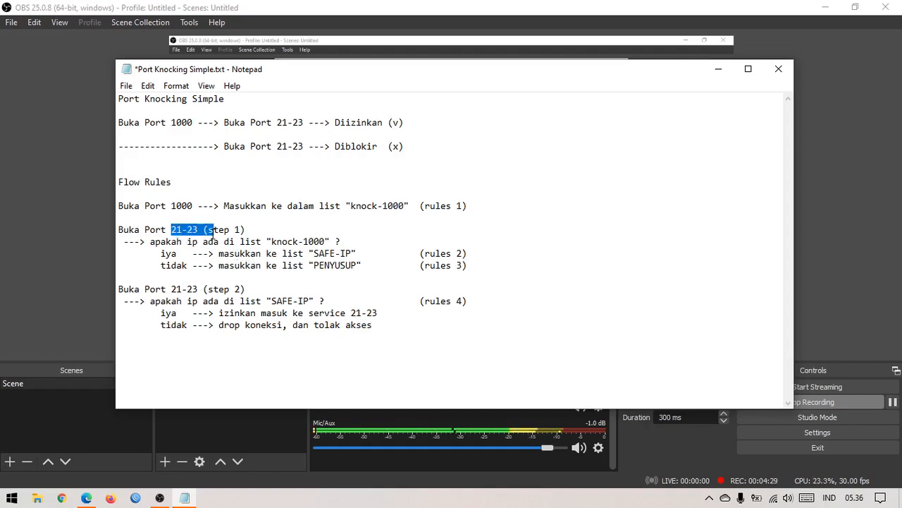
{"action": "left_click", "coordinate": [225, 232]}
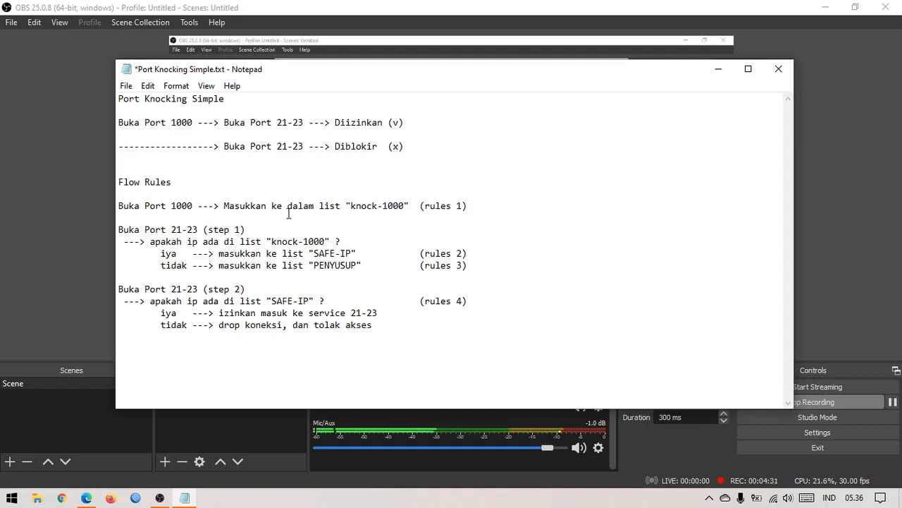
{"action": "left_click_drag", "start_coordinate": [146, 205], "coordinate": [196, 209]}
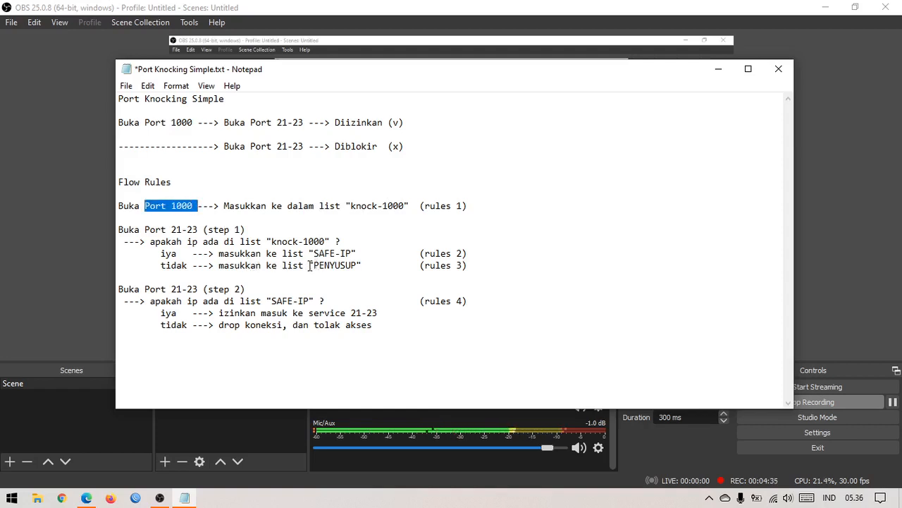
{"action": "left_click_drag", "start_coordinate": [295, 265], "coordinate": [364, 266]}
{"action": "left_click", "coordinate": [371, 263]}
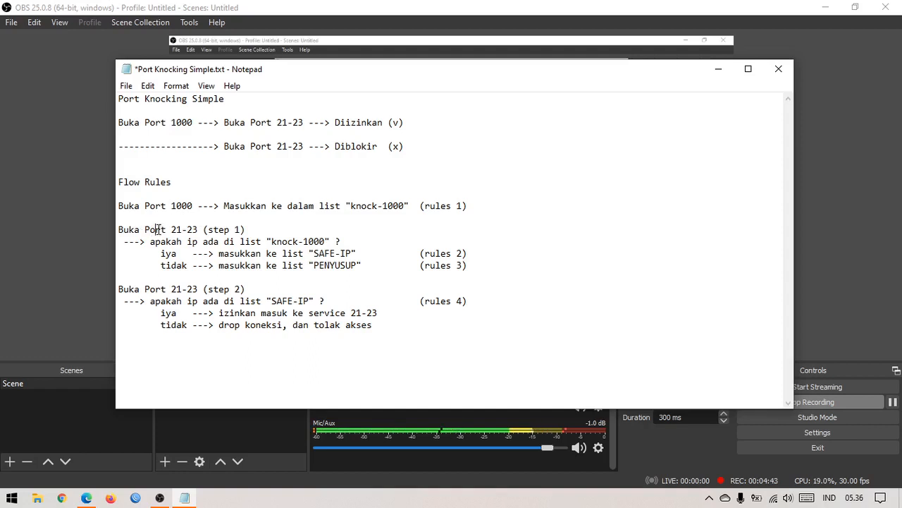
{"action": "left_click_drag", "start_coordinate": [155, 229], "coordinate": [224, 229]}
{"action": "left_click", "coordinate": [231, 229]}
{"action": "double_click", "coordinate": [183, 205]}
{"action": "left_click_drag", "start_coordinate": [213, 242], "coordinate": [273, 246]}
{"action": "left_click", "coordinate": [283, 253]}
{"action": "left_click_drag", "start_coordinate": [375, 253], "coordinate": [308, 253]}
{"action": "left_click", "coordinate": [278, 254]}
{"action": "left_click_drag", "start_coordinate": [161, 230], "coordinate": [215, 230]}
{"action": "left_click", "coordinate": [225, 239]}
{"action": "left_click_drag", "start_coordinate": [324, 252], "coordinate": [351, 253]}
{"action": "left_click", "coordinate": [356, 253]}
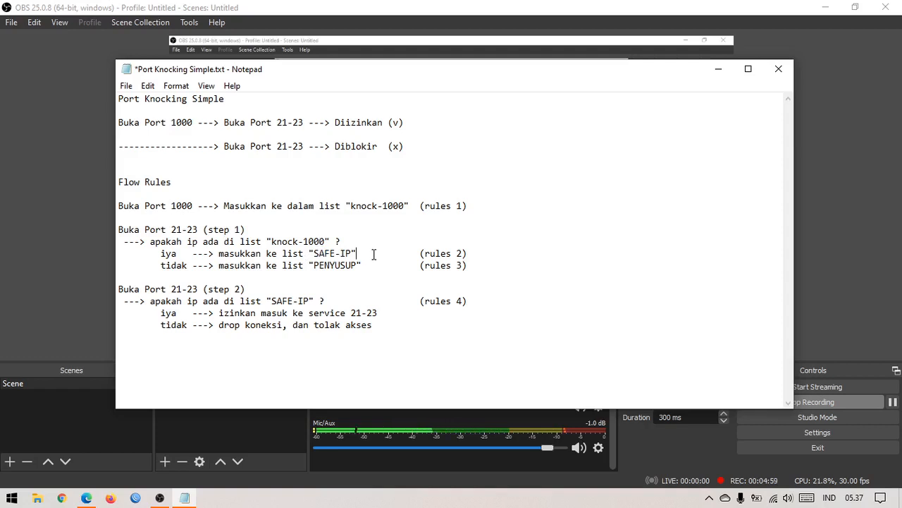
{"action": "left_click_drag", "start_coordinate": [118, 229], "coordinate": [192, 230]}
{"action": "left_click", "coordinate": [192, 230]}
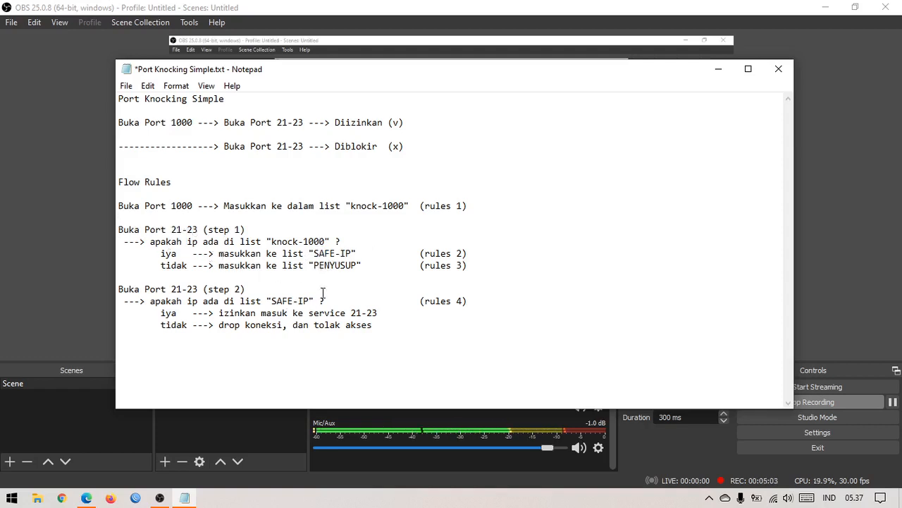
{"action": "left_click_drag", "start_coordinate": [299, 266], "coordinate": [373, 269]}
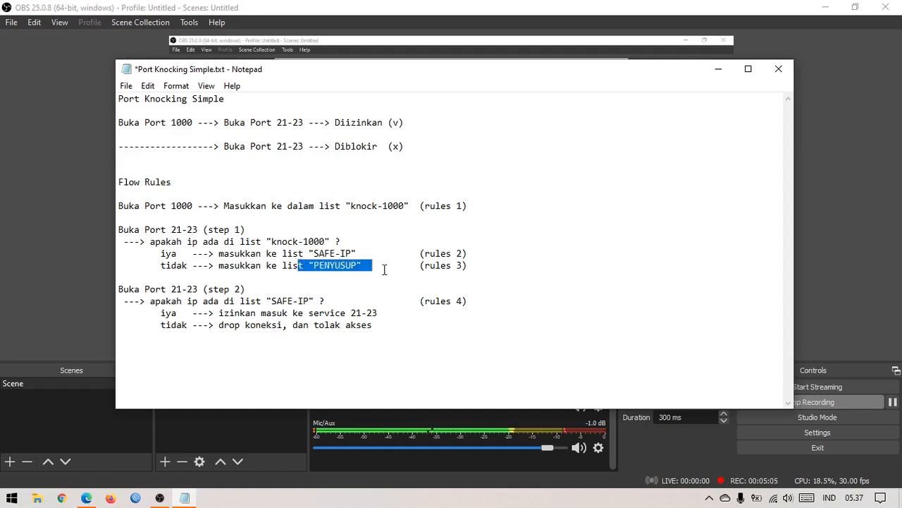
{"action": "key", "text": "Right"}
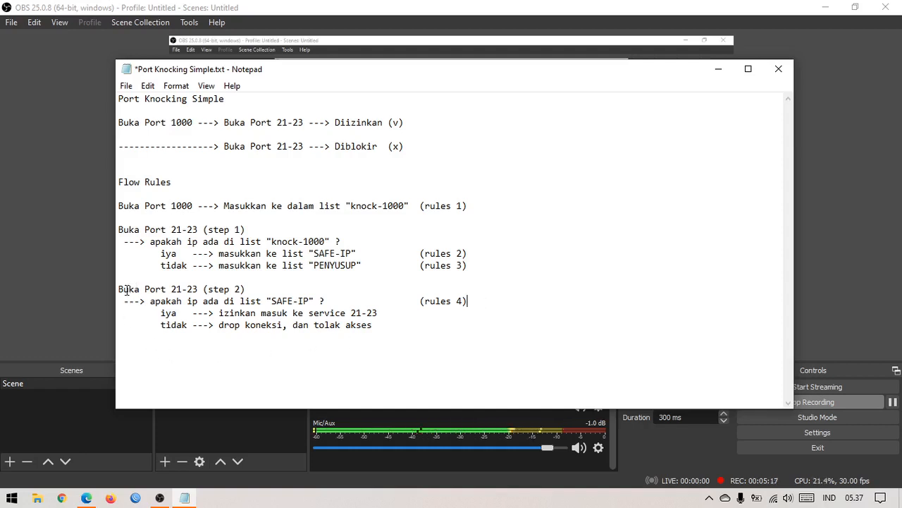
{"action": "left_click_drag", "start_coordinate": [124, 289], "coordinate": [334, 301]}
{"action": "left_click", "coordinate": [333, 301]}
{"action": "left_click_drag", "start_coordinate": [160, 313], "coordinate": [383, 313]}
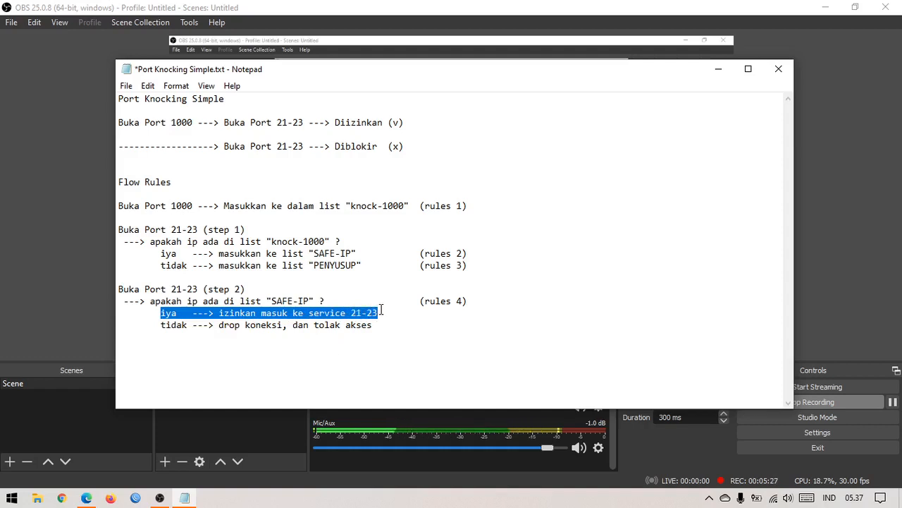
{"action": "left_click", "coordinate": [384, 312]}
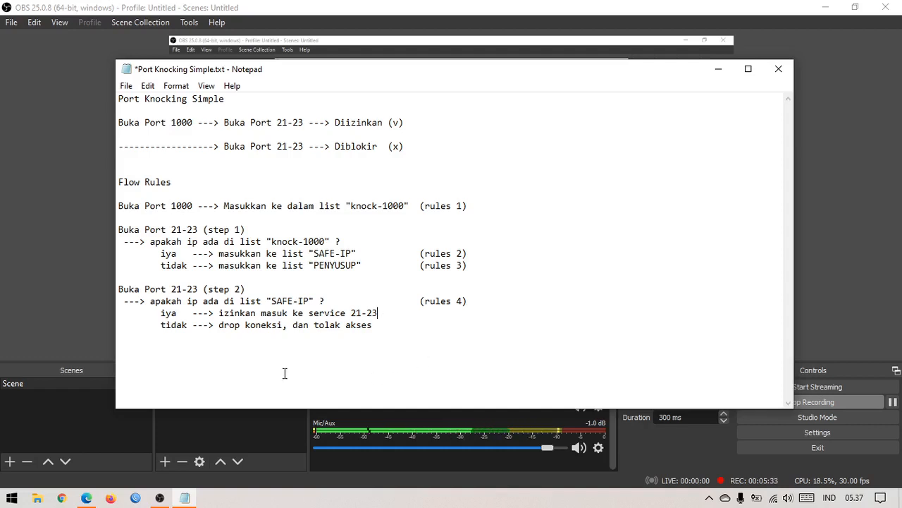
{"action": "left_click_drag", "start_coordinate": [162, 324], "coordinate": [340, 325]}
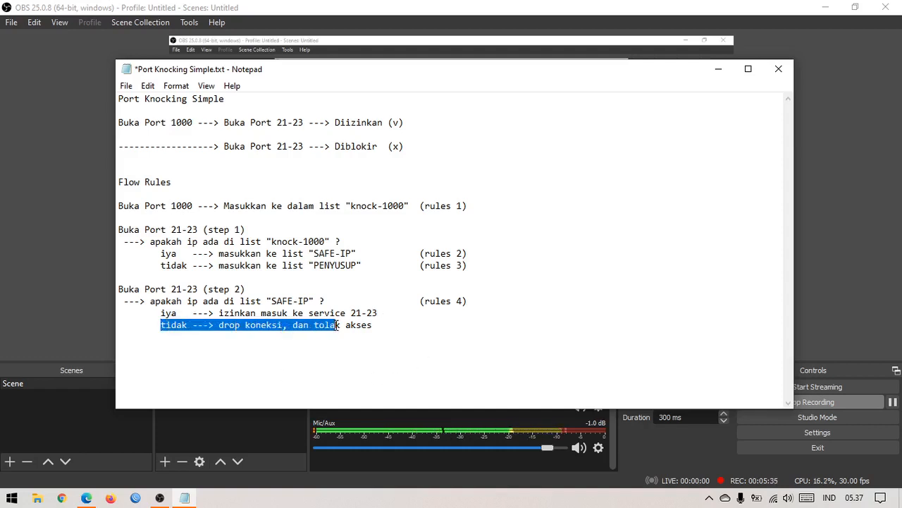
{"action": "left_click", "coordinate": [379, 362]}
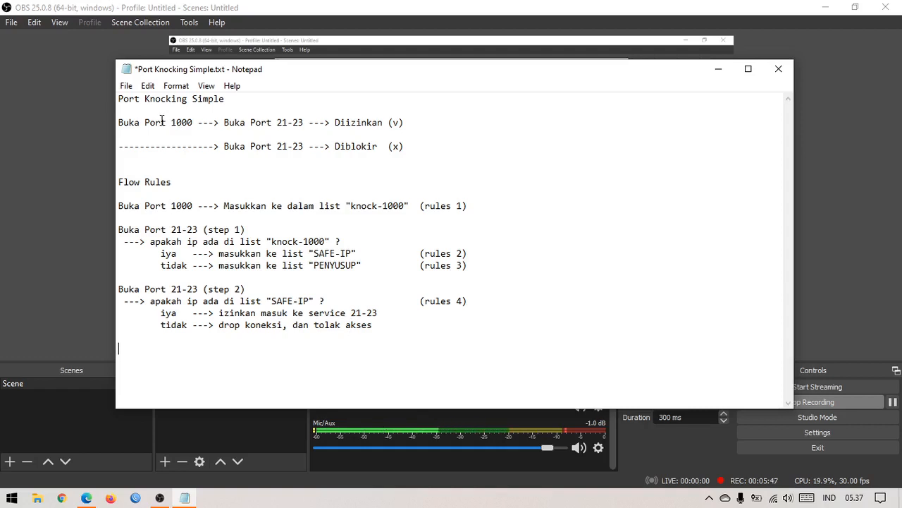
{"action": "left_click_drag", "start_coordinate": [162, 120], "coordinate": [384, 122]}
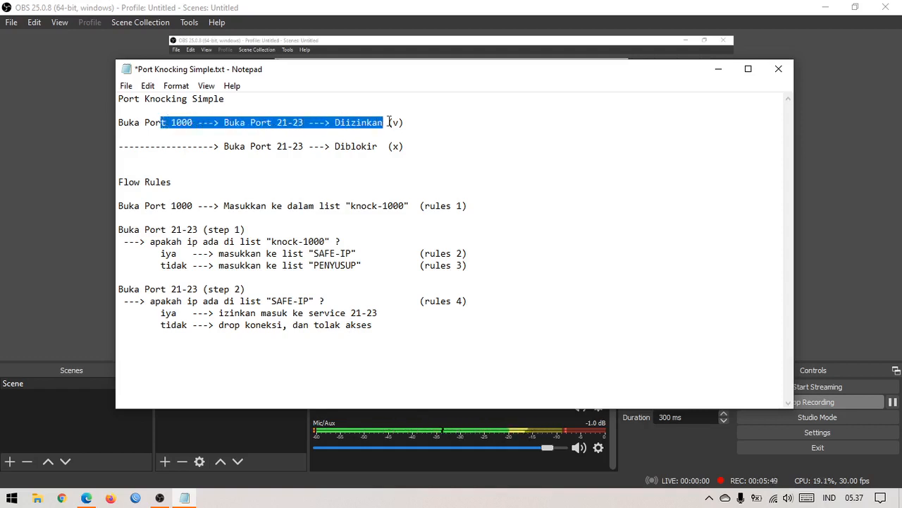
{"action": "left_click_drag", "start_coordinate": [222, 146], "coordinate": [311, 149]}
{"action": "left_click", "coordinate": [311, 150]}
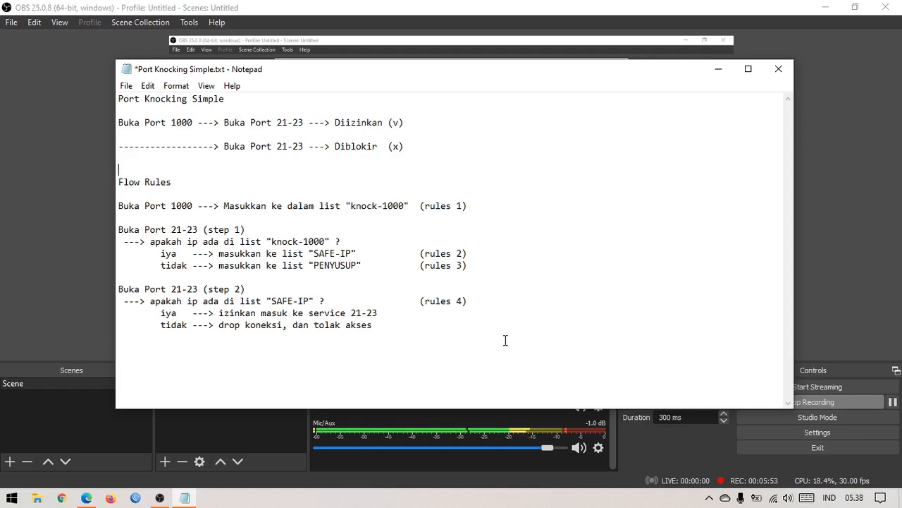
{"action": "left_click", "coordinate": [491, 357]}
{"action": "left_click", "coordinate": [135, 498]}
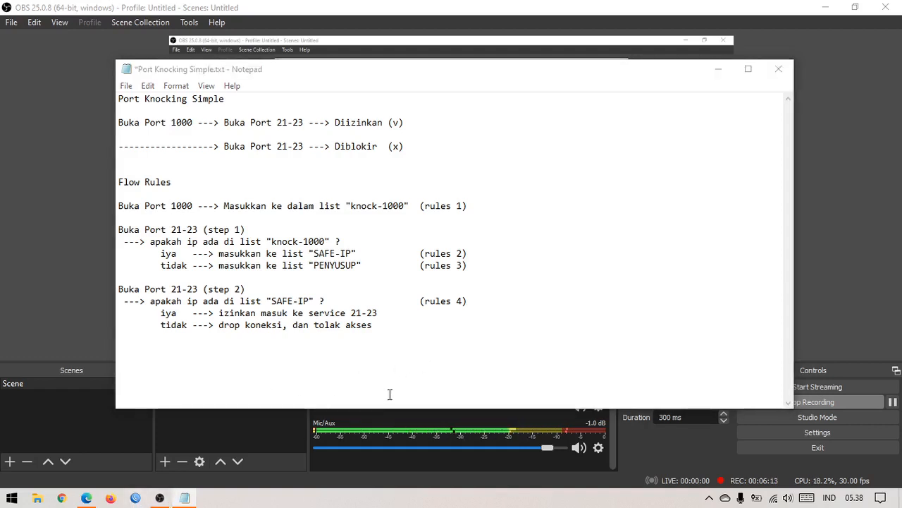
Step: Connect to the router, dismiss the system note and open IP > Firewall address lists
{"action": "left_click", "coordinate": [339, 104]}
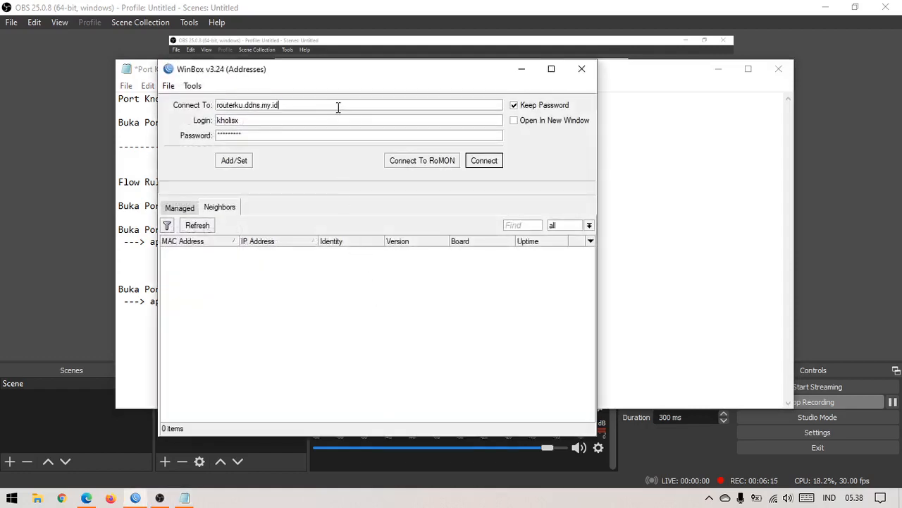
{"action": "left_click", "coordinate": [486, 162]}
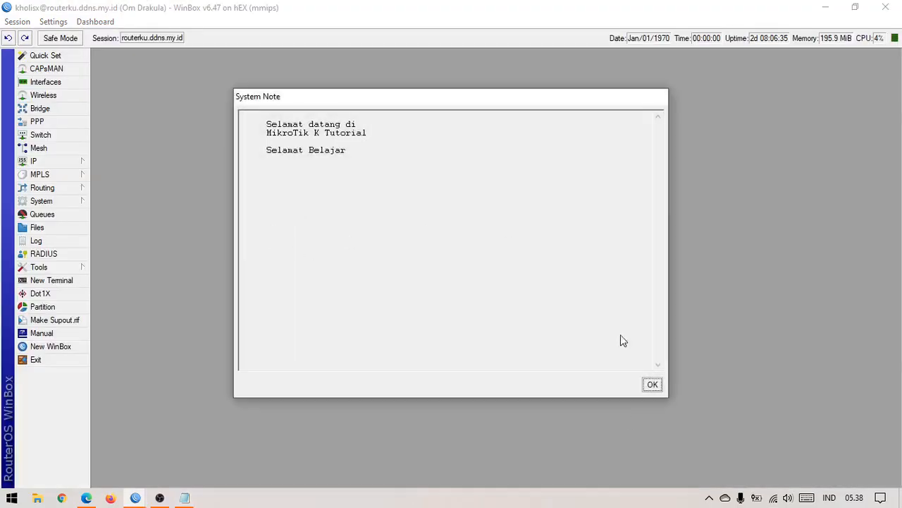
{"action": "left_click", "coordinate": [653, 384]}
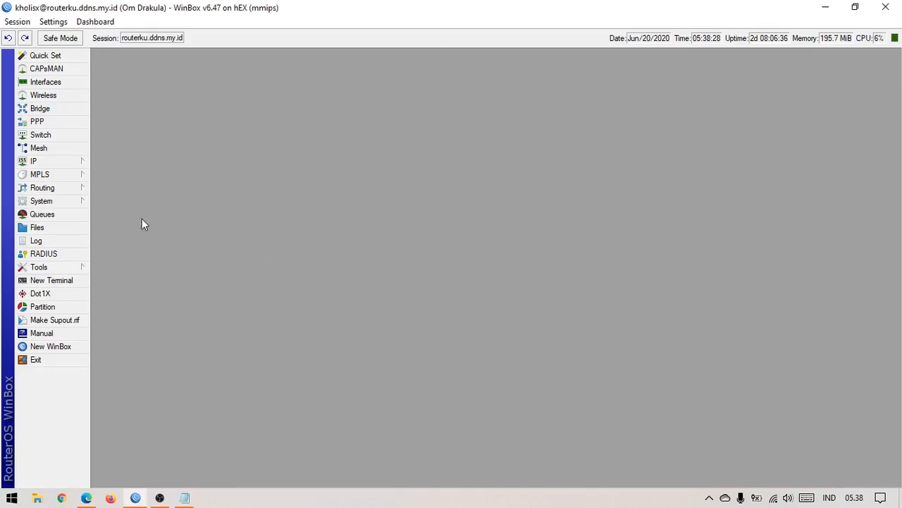
{"action": "left_click", "coordinate": [62, 161]}
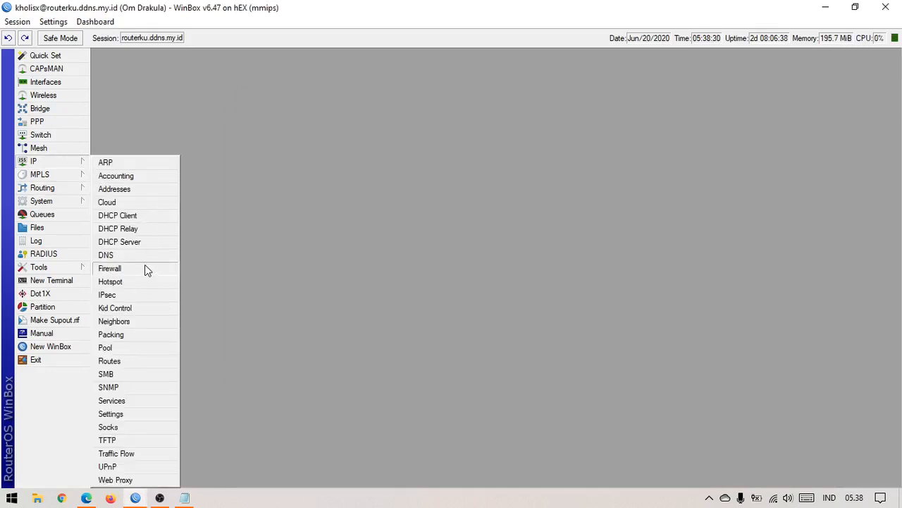
{"action": "left_click", "coordinate": [146, 268]}
Step: Select the SAFE-IP entry and remove it, keeping the PENYUSUP entry
{"action": "left_click", "coordinate": [252, 124]}
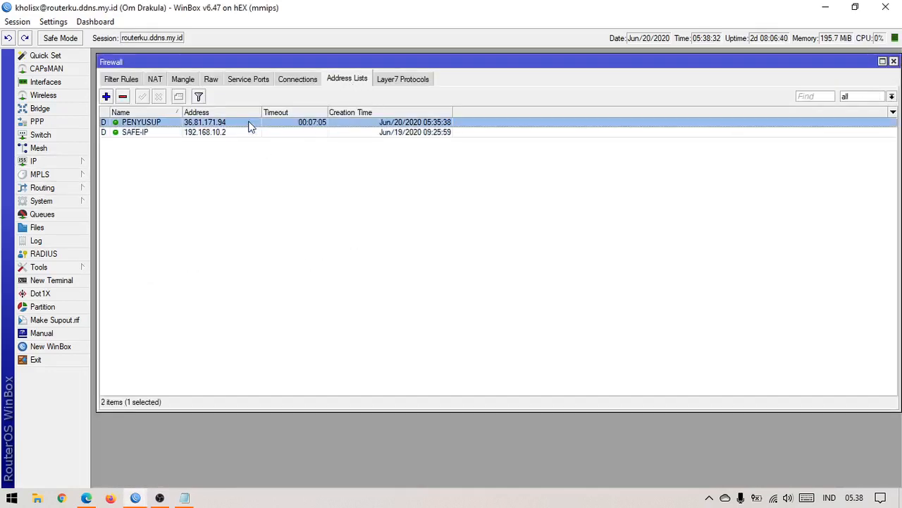
{"action": "left_click", "coordinate": [266, 194]}
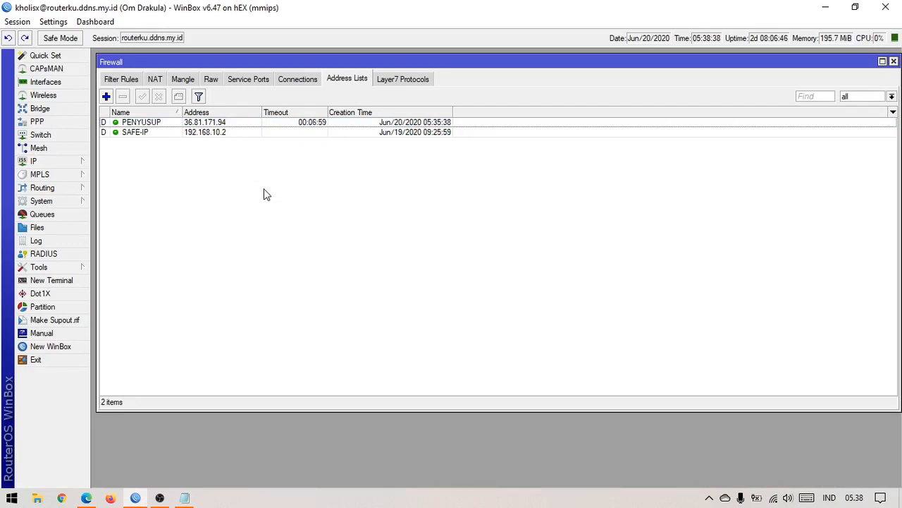
{"action": "left_click", "coordinate": [238, 132]}
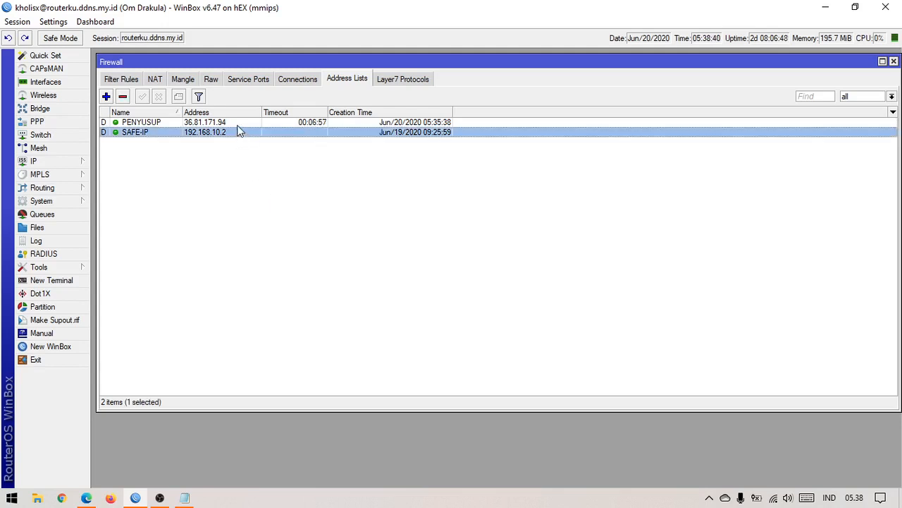
{"action": "left_click", "coordinate": [245, 125]}
{"action": "left_click", "coordinate": [248, 133]}
{"action": "left_click", "coordinate": [250, 124]}
{"action": "left_click", "coordinate": [238, 133]}
{"action": "left_click", "coordinate": [122, 96]}
{"action": "left_click", "coordinate": [125, 125]}
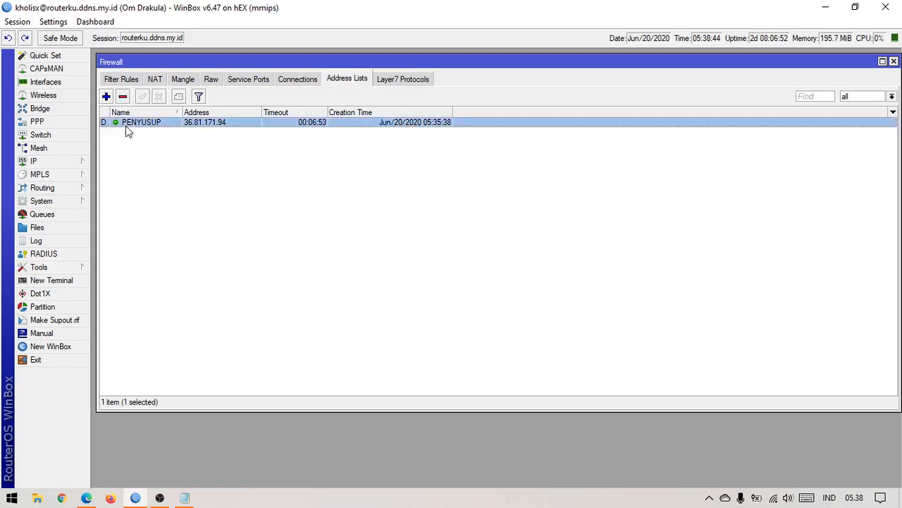
{"action": "left_click", "coordinate": [122, 97]}
{"action": "left_click", "coordinate": [131, 82]}
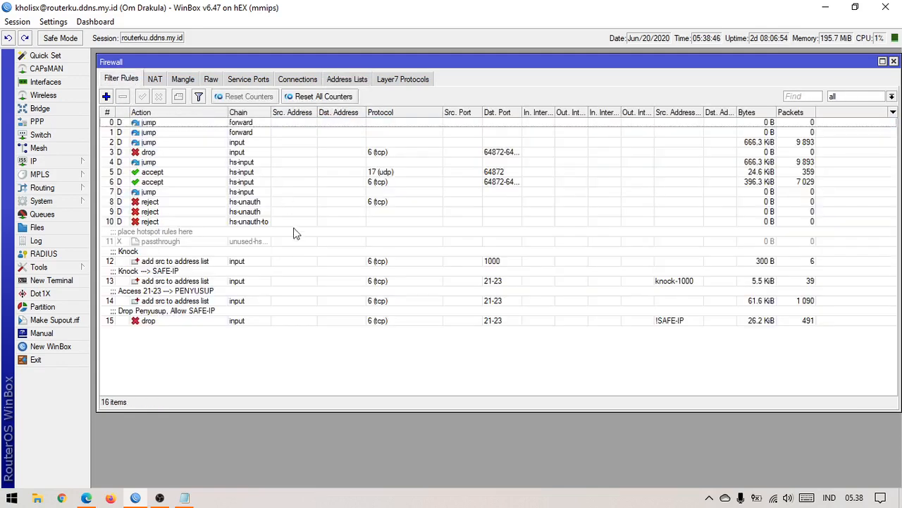
{"action": "left_click", "coordinate": [241, 261]}
{"action": "left_click", "coordinate": [225, 300]}
{"action": "left_click", "coordinate": [226, 310]}
{"action": "left_click", "coordinate": [225, 296]}
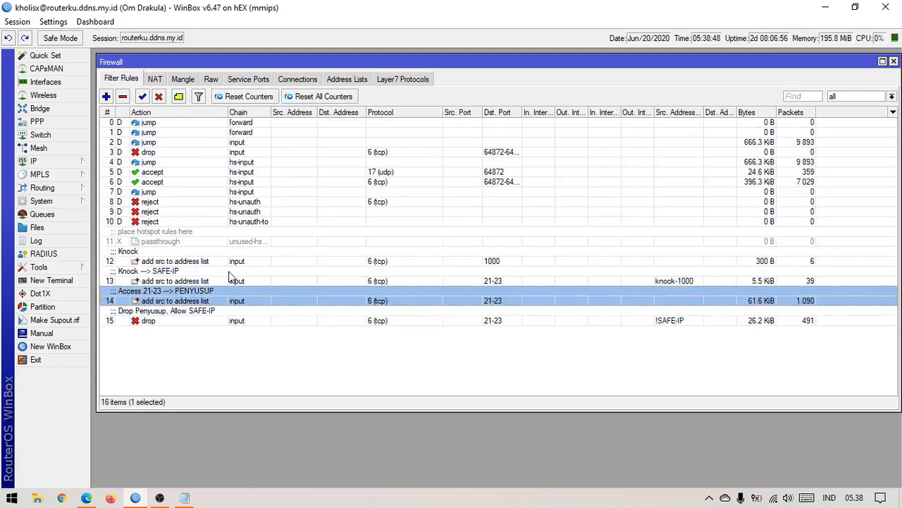
{"action": "left_click", "coordinate": [230, 275]}
{"action": "left_click", "coordinate": [231, 262]}
{"action": "left_click", "coordinate": [235, 282]}
{"action": "left_click", "coordinate": [230, 301]}
{"action": "left_click", "coordinate": [224, 332]}
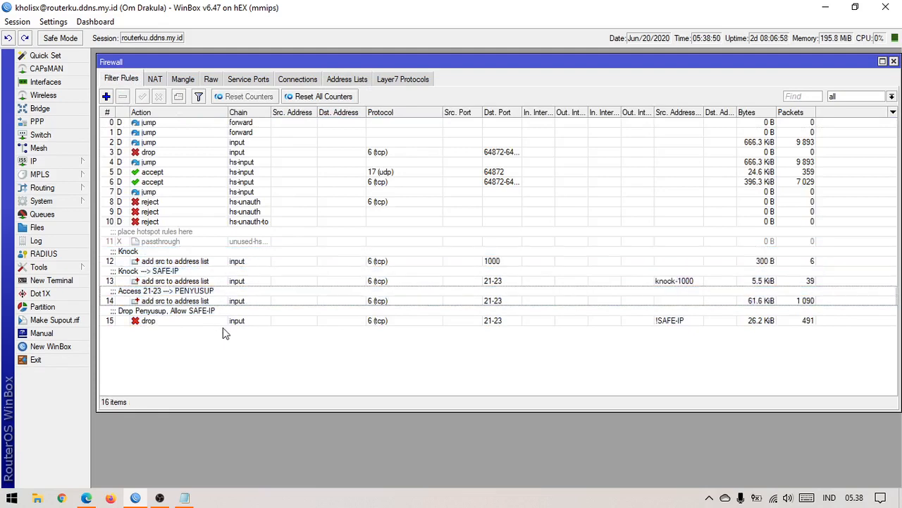
{"action": "left_click", "coordinate": [184, 497]}
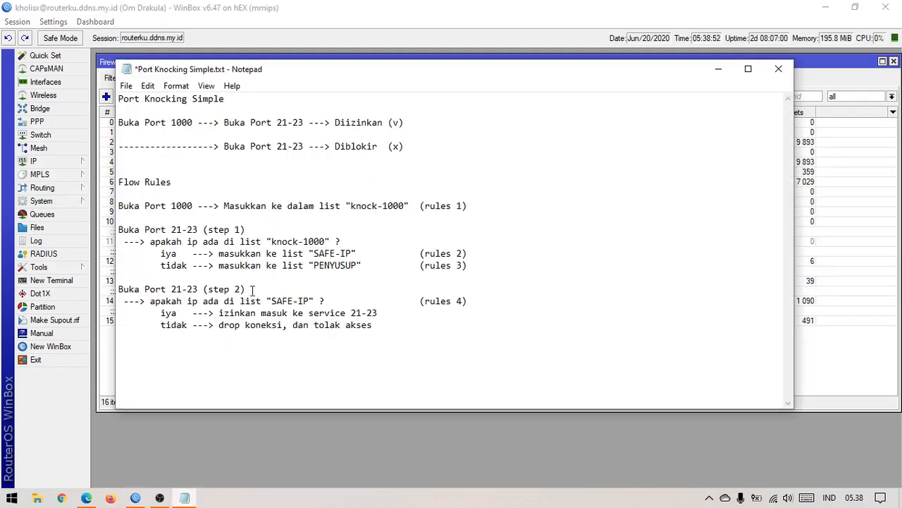
{"action": "left_click", "coordinate": [181, 498]}
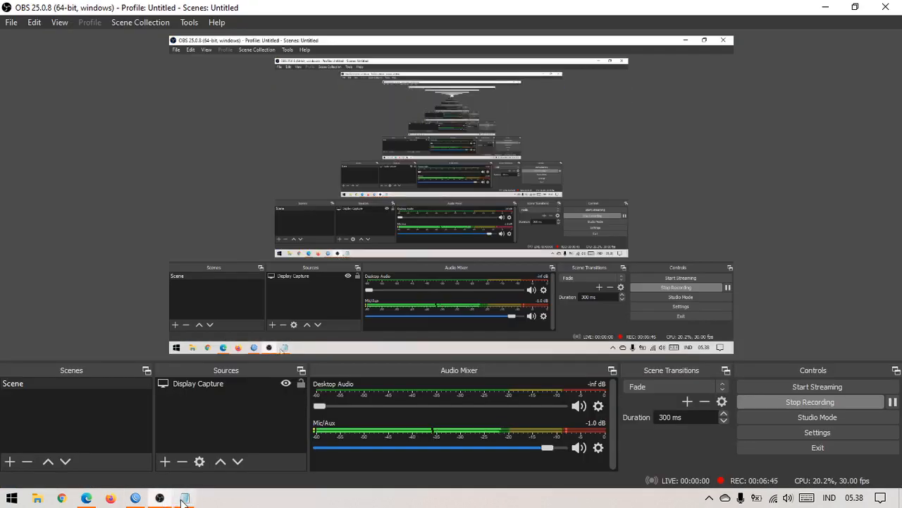
{"action": "left_click", "coordinate": [184, 498]}
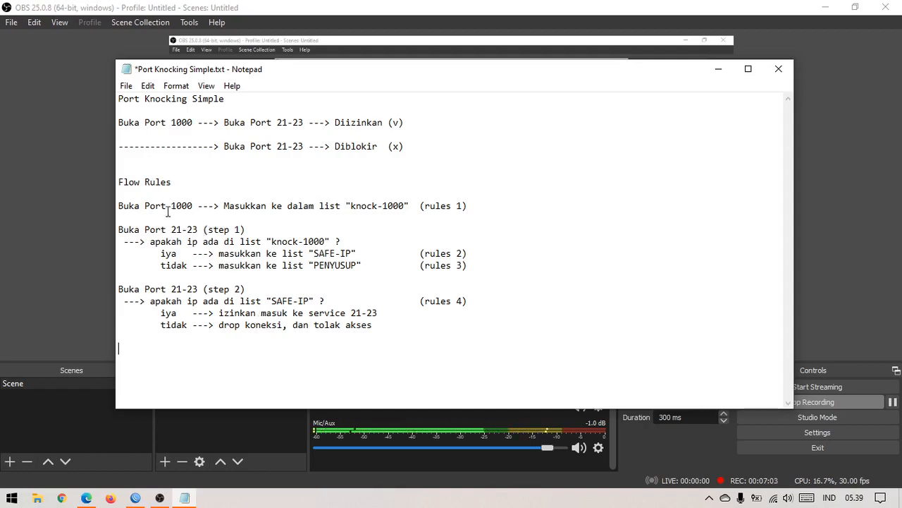
Step: Switch to the Firewall window and look through the port-knocking rules 12–15
{"action": "left_click", "coordinate": [135, 497]}
{"action": "left_click", "coordinate": [183, 258]}
{"action": "left_click", "coordinate": [185, 279]}
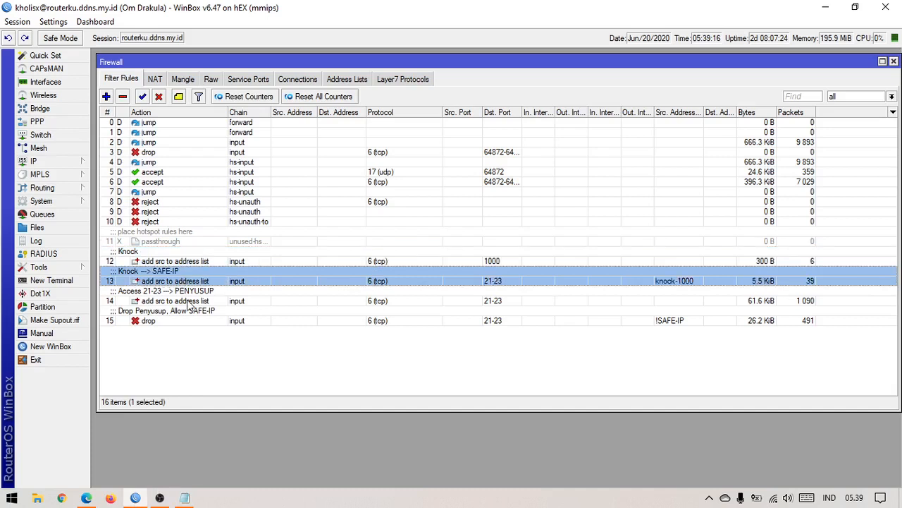
{"action": "left_click", "coordinate": [187, 302]}
{"action": "left_click", "coordinate": [189, 316]}
{"action": "left_click", "coordinate": [195, 302]}
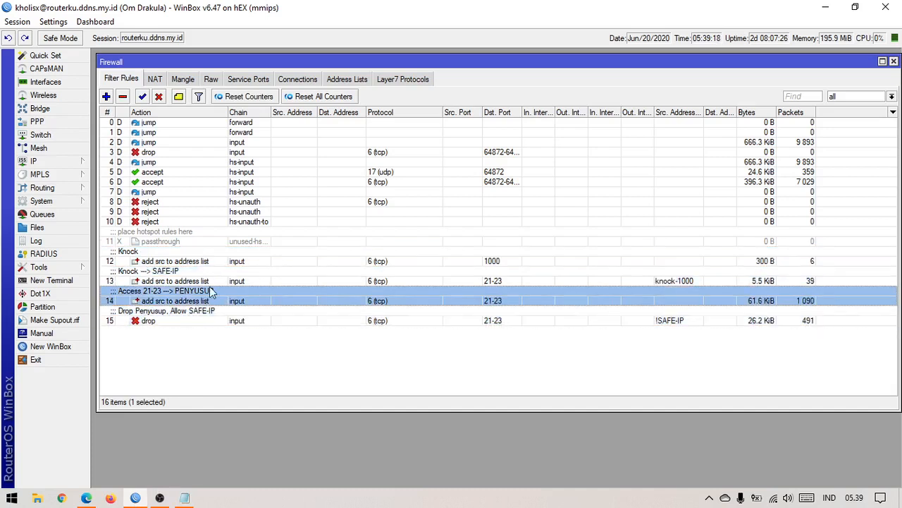
{"action": "left_click", "coordinate": [226, 274]}
{"action": "left_click", "coordinate": [227, 263]}
{"action": "left_click", "coordinate": [225, 282]}
{"action": "left_click", "coordinate": [226, 302]}
{"action": "left_click", "coordinate": [225, 319]}
{"action": "left_click", "coordinate": [226, 293]}
Step: Delete the Knock, Knock to SAFE-IP, Access 21-23 PENYUSUP and Drop Penyusup rules
{"action": "left_click", "coordinate": [230, 264]}
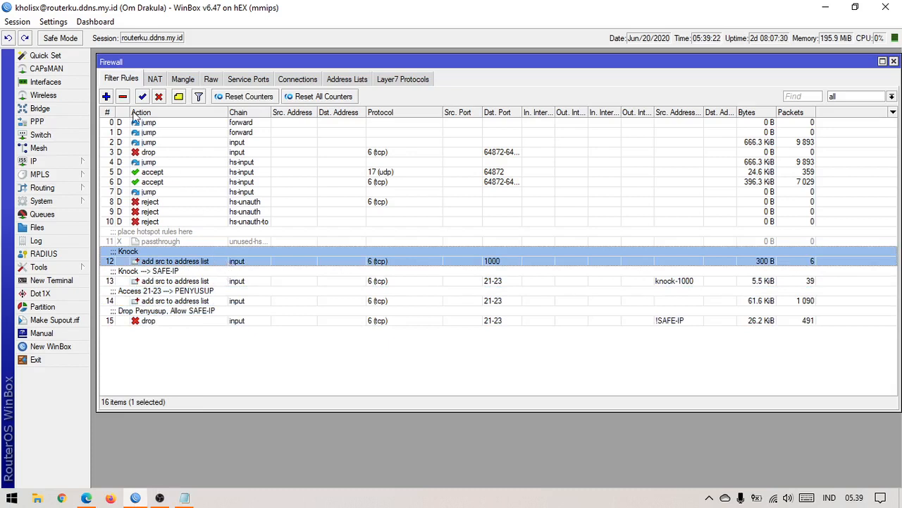
{"action": "left_click", "coordinate": [123, 97]}
{"action": "left_click", "coordinate": [150, 263]}
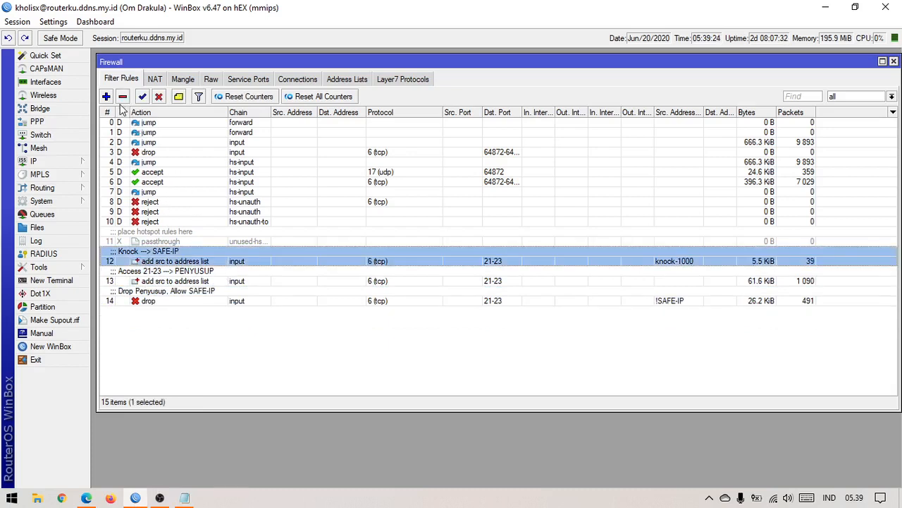
{"action": "left_click", "coordinate": [122, 96]}
{"action": "left_click", "coordinate": [178, 260]}
{"action": "left_click", "coordinate": [123, 96]}
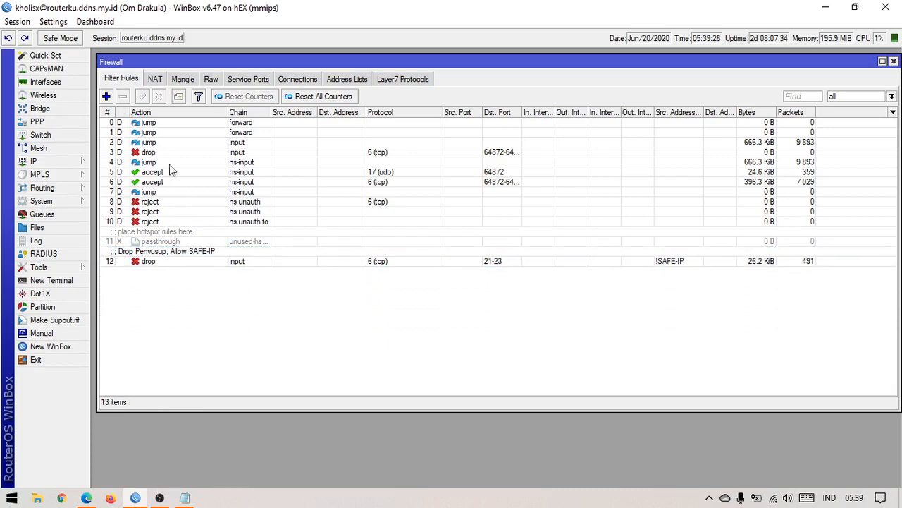
{"action": "left_click", "coordinate": [165, 260]}
{"action": "left_click", "coordinate": [123, 97]}
{"action": "left_click", "coordinate": [242, 332]}
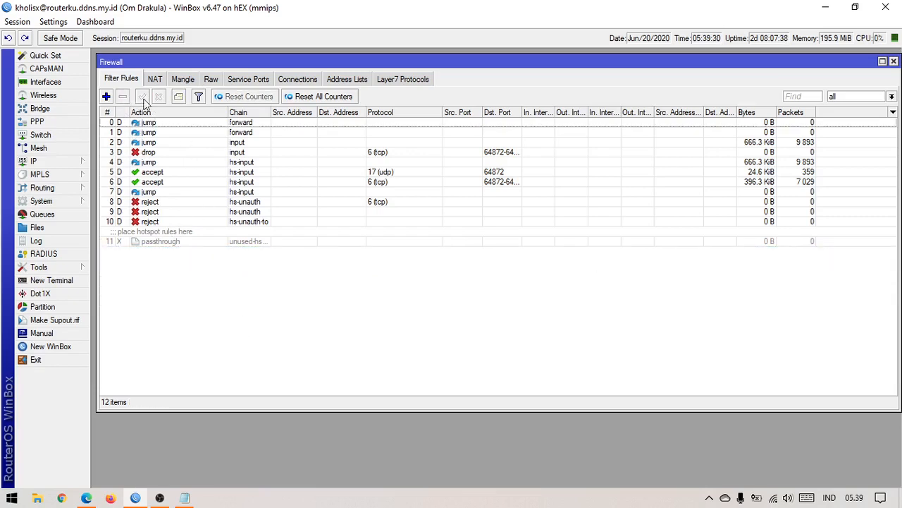
Step: Check the NAT, Raw and Mangle tabs, then close the Firewall window
{"action": "left_click", "coordinate": [155, 79]}
{"action": "left_click", "coordinate": [210, 80]}
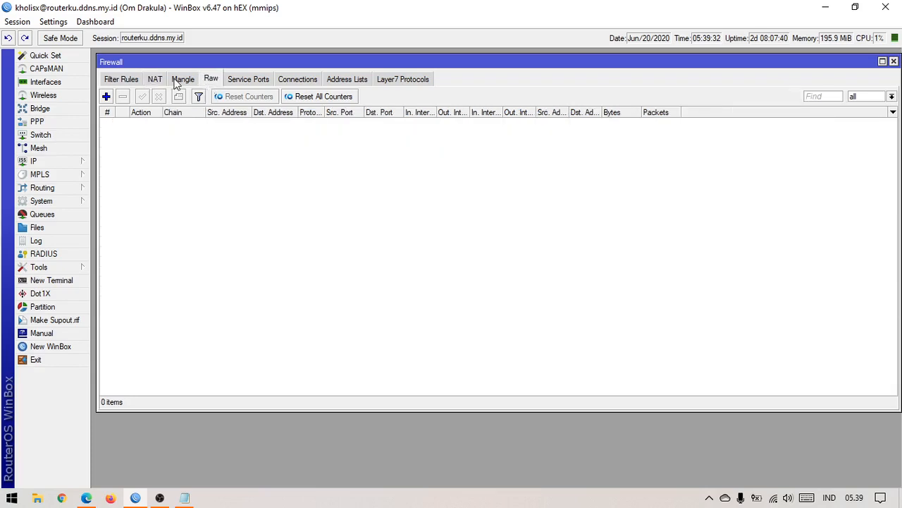
{"action": "left_click", "coordinate": [182, 80]}
{"action": "left_click", "coordinate": [124, 80]}
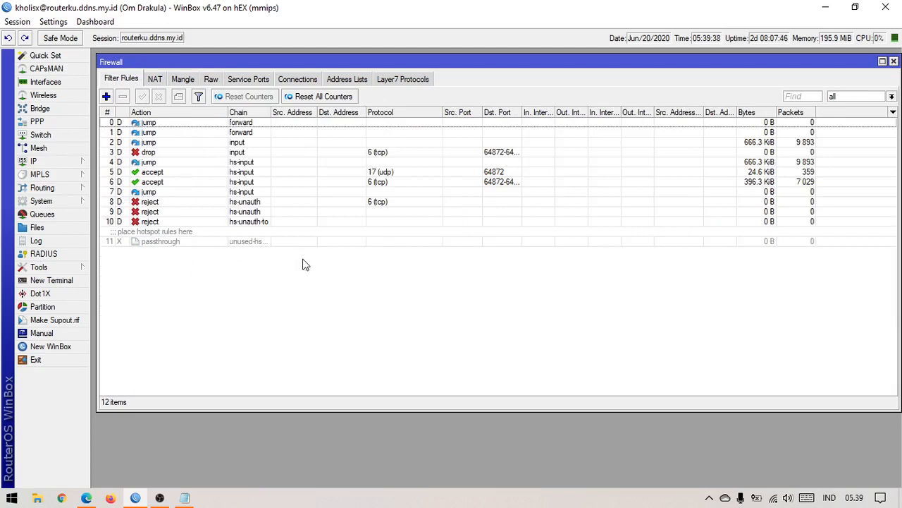
{"action": "left_click", "coordinate": [893, 62]}
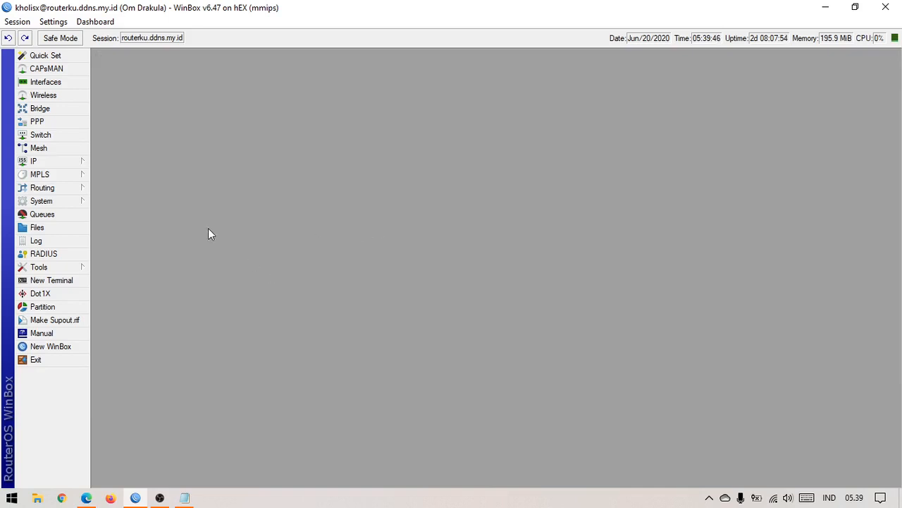
Step: Open IP > Firewall and maximize the Firewall window
{"action": "left_click", "coordinate": [63, 164]}
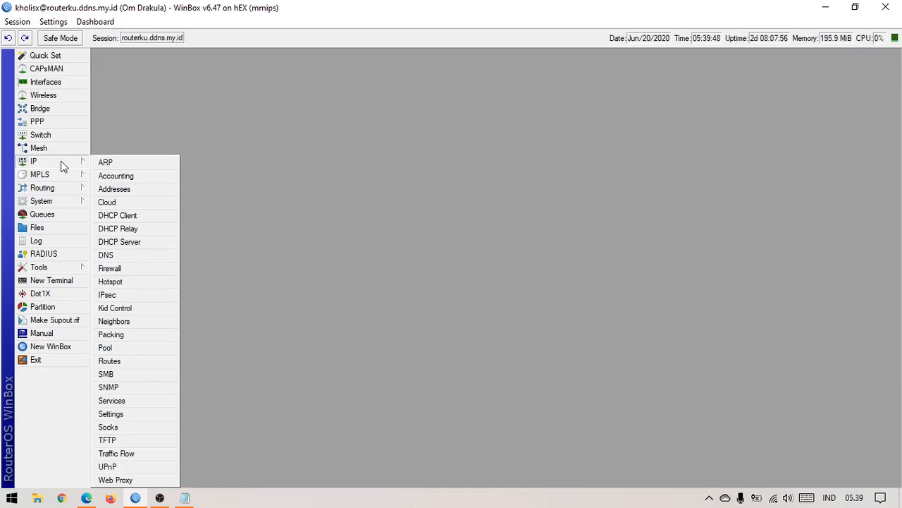
{"action": "left_click", "coordinate": [116, 269]}
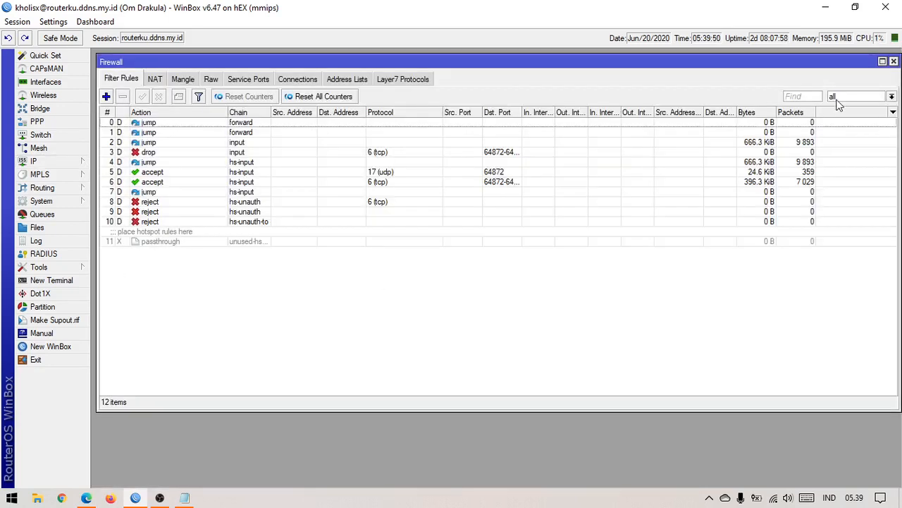
{"action": "left_click", "coordinate": [882, 63]}
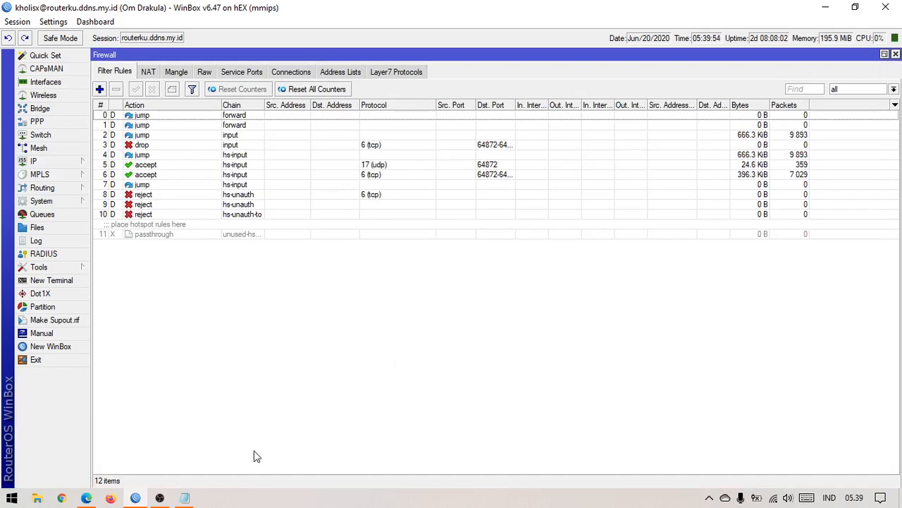
Step: Review the Buka Port 1000 step in the notes, then return to the filter rules
{"action": "left_click", "coordinate": [169, 500]}
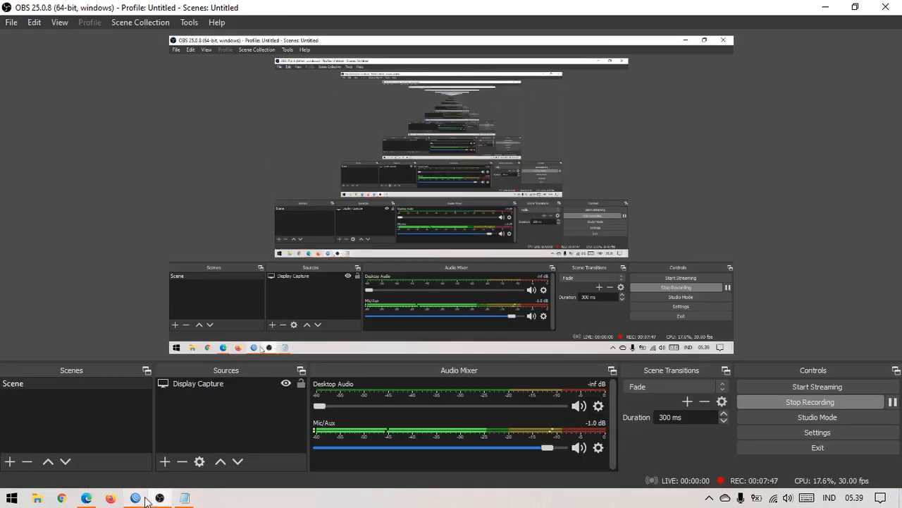
{"action": "left_click", "coordinate": [135, 498]}
{"action": "left_click", "coordinate": [185, 498]}
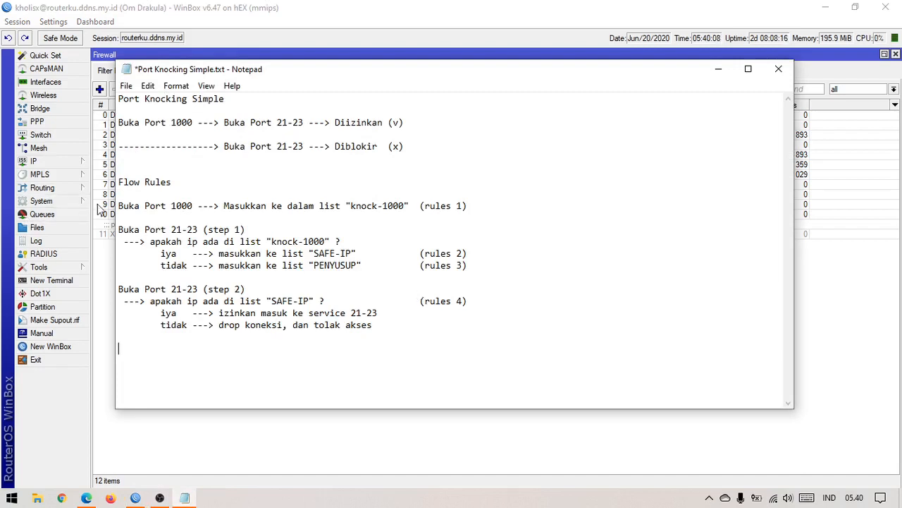
{"action": "left_click_drag", "start_coordinate": [144, 205], "coordinate": [426, 202]}
{"action": "left_click", "coordinate": [435, 205]}
{"action": "left_click", "coordinate": [280, 454]}
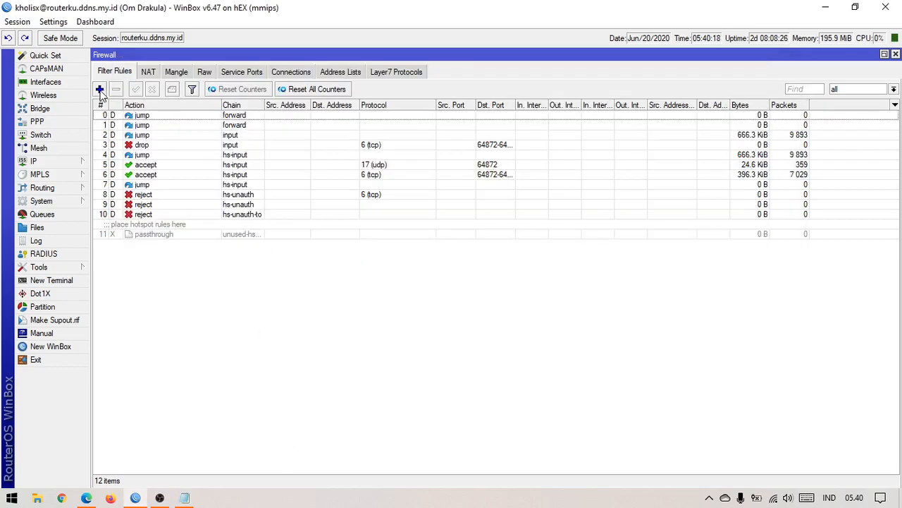
Step: Start a new filter rule and check the Buka Port 1000 step in the notes
{"action": "left_click", "coordinate": [100, 90]}
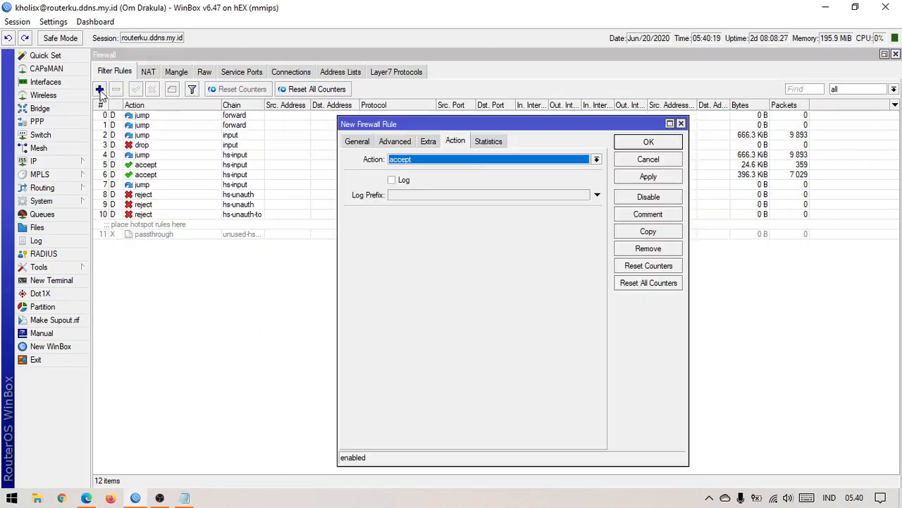
{"action": "left_click", "coordinate": [360, 141]}
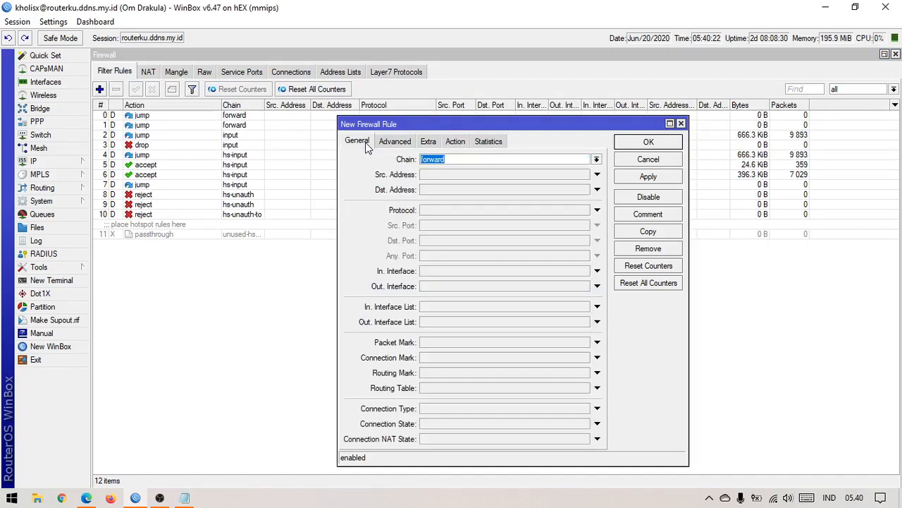
{"action": "left_click_drag", "start_coordinate": [400, 124], "coordinate": [383, 112]}
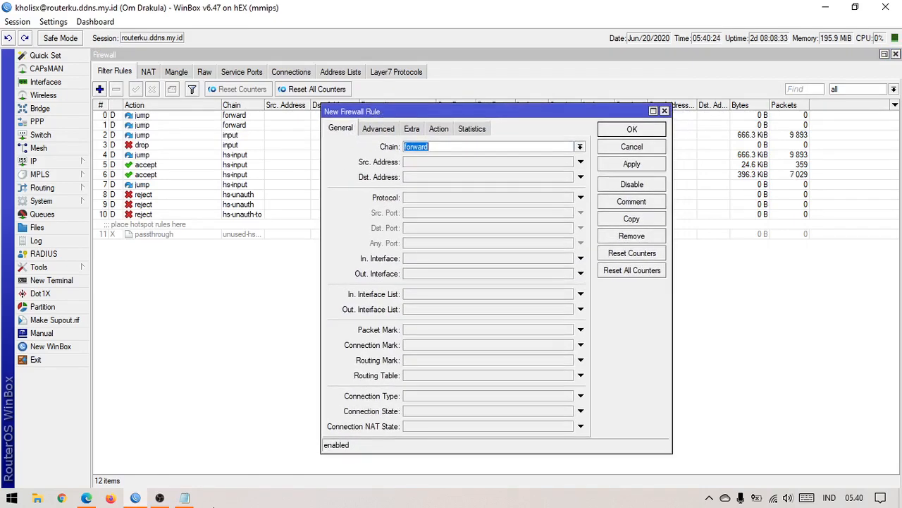
{"action": "left_click", "coordinate": [184, 497]}
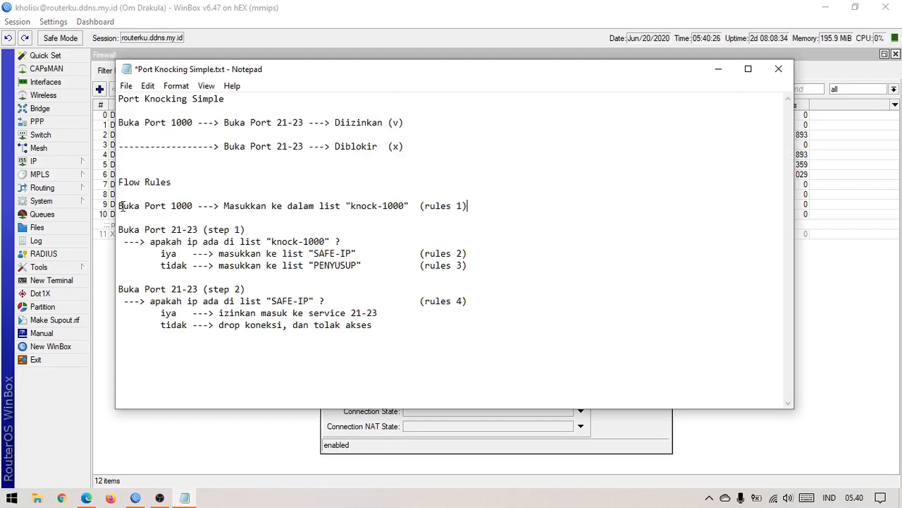
{"action": "left_click_drag", "start_coordinate": [123, 205], "coordinate": [200, 204]}
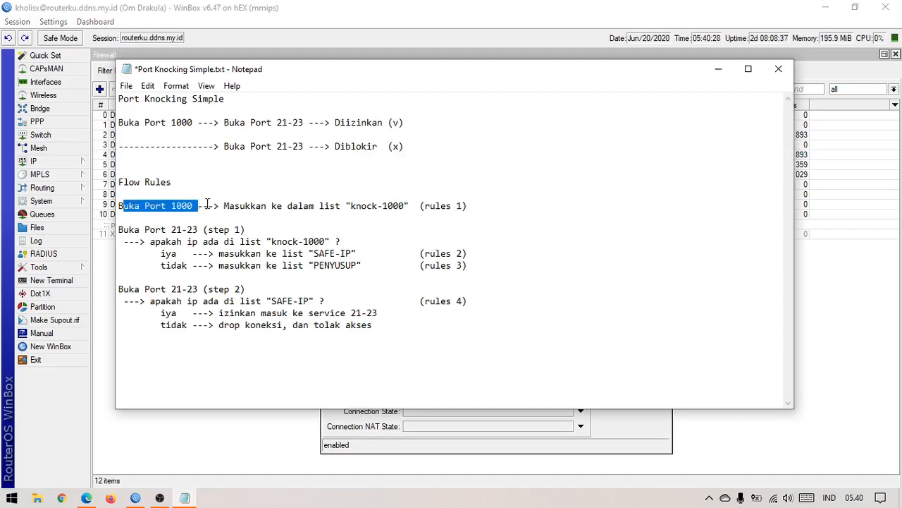
{"action": "left_click", "coordinate": [210, 205]}
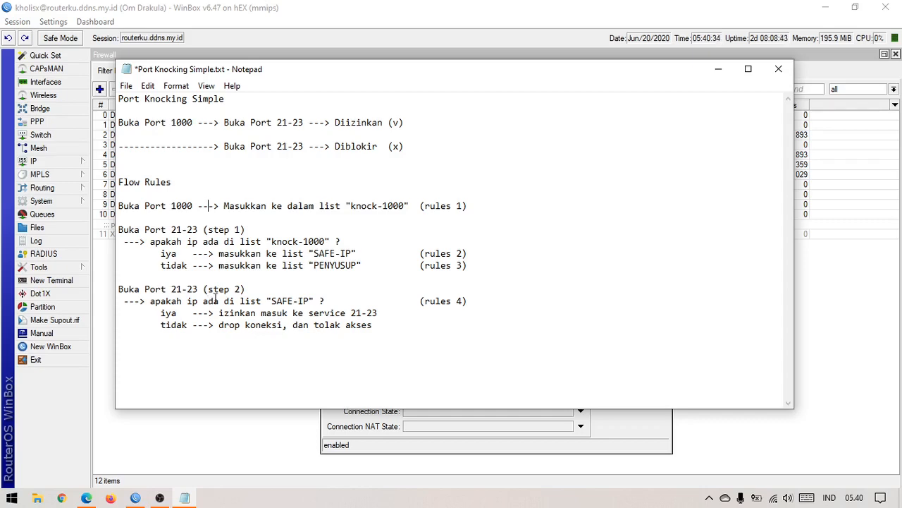
{"action": "left_click", "coordinate": [610, 430]}
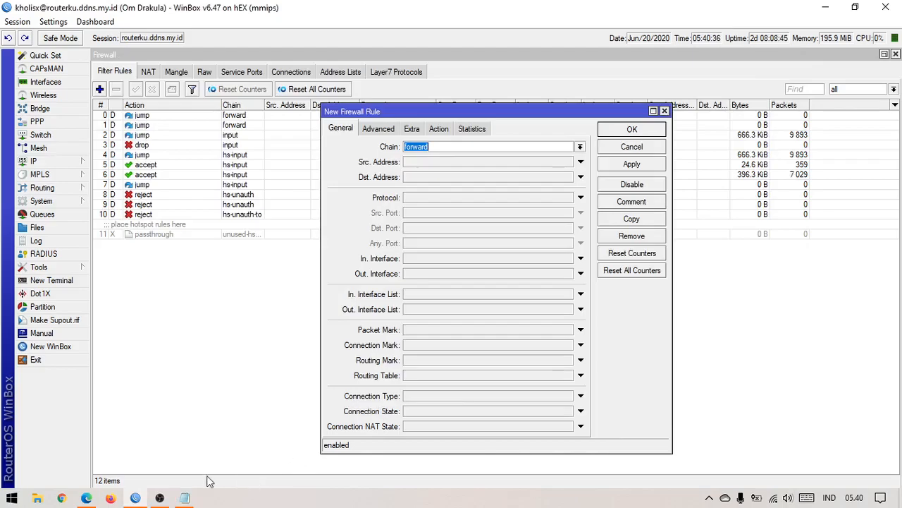
Step: Set the new rule's chain to input
{"action": "left_click", "coordinate": [160, 498]}
{"action": "left_click", "coordinate": [159, 497]}
{"action": "left_click", "coordinate": [584, 147]}
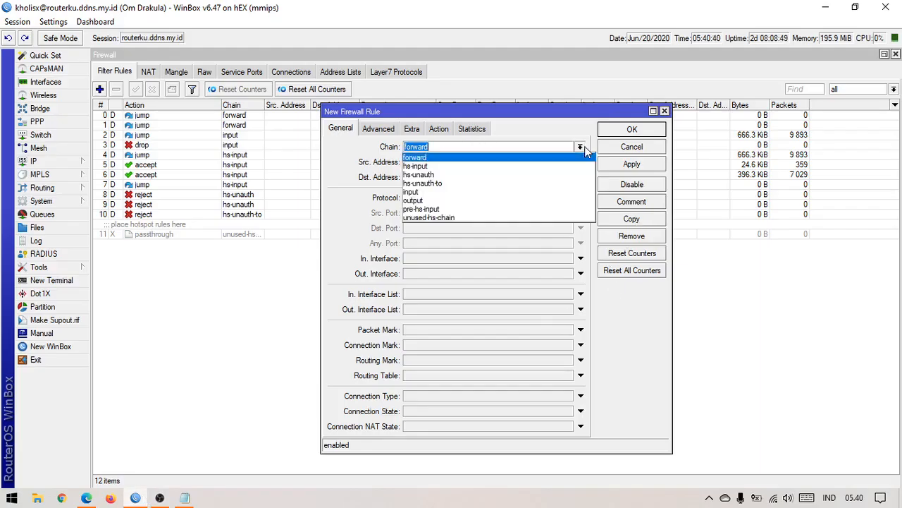
{"action": "left_click", "coordinate": [534, 192]}
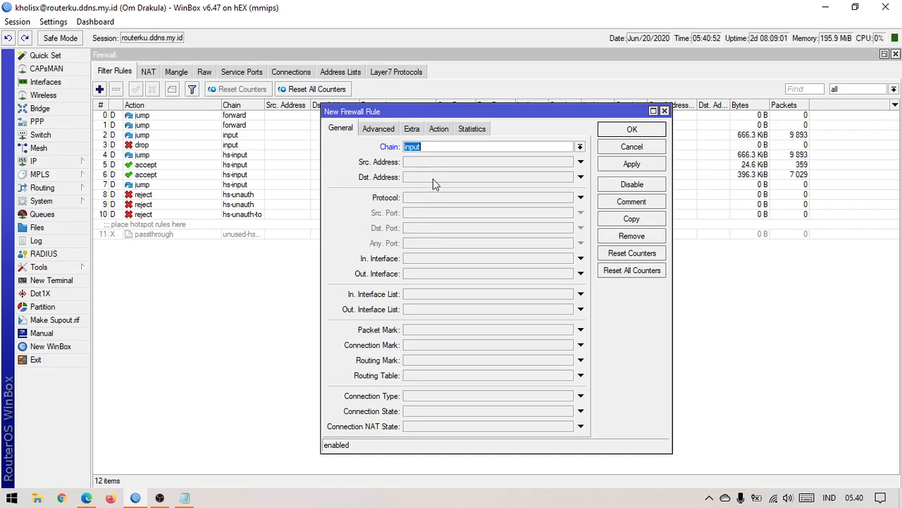
{"action": "left_click_drag", "start_coordinate": [420, 112], "coordinate": [409, 110]}
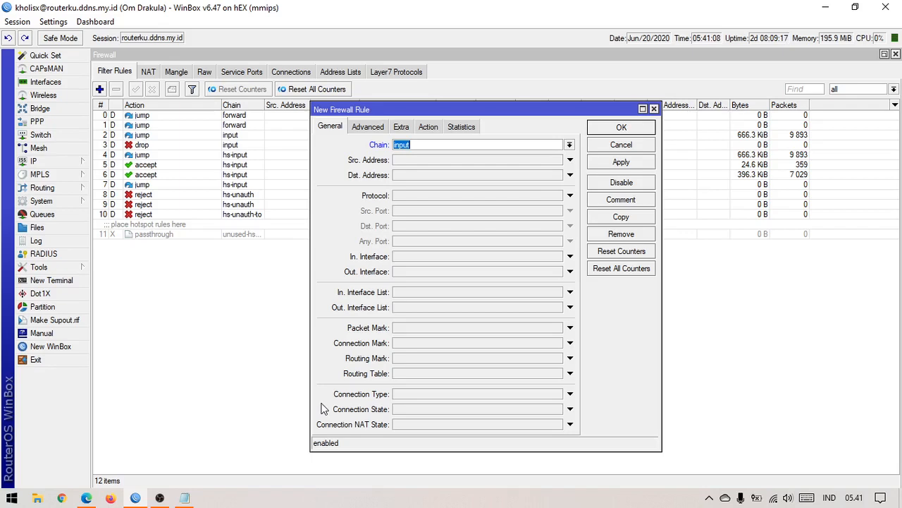
Step: Confirm port 1000 in the notes and set the rule's protocol to 6 (tcp)
{"action": "left_click", "coordinate": [184, 498]}
{"action": "left_click", "coordinate": [129, 206]}
{"action": "key", "text": "shift+End"}
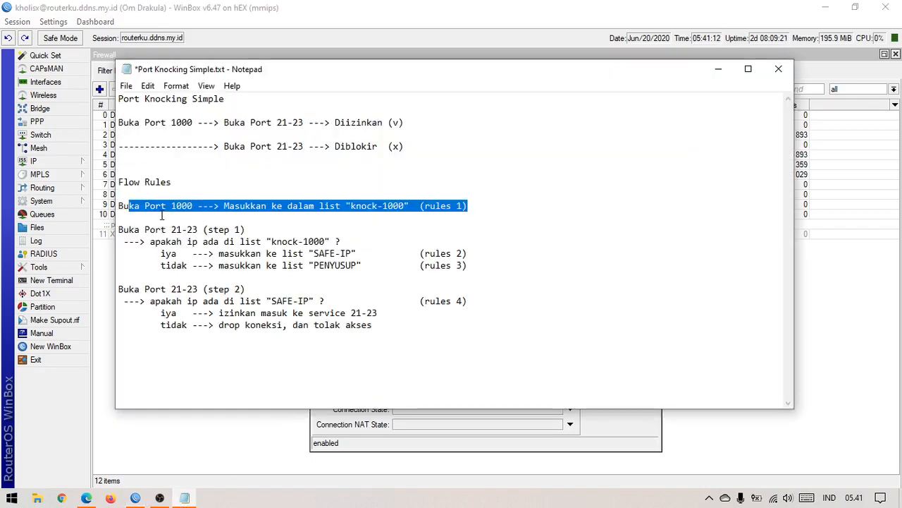
{"action": "left_click_drag", "start_coordinate": [162, 215], "coordinate": [191, 205]}
{"action": "left_click", "coordinate": [186, 204]}
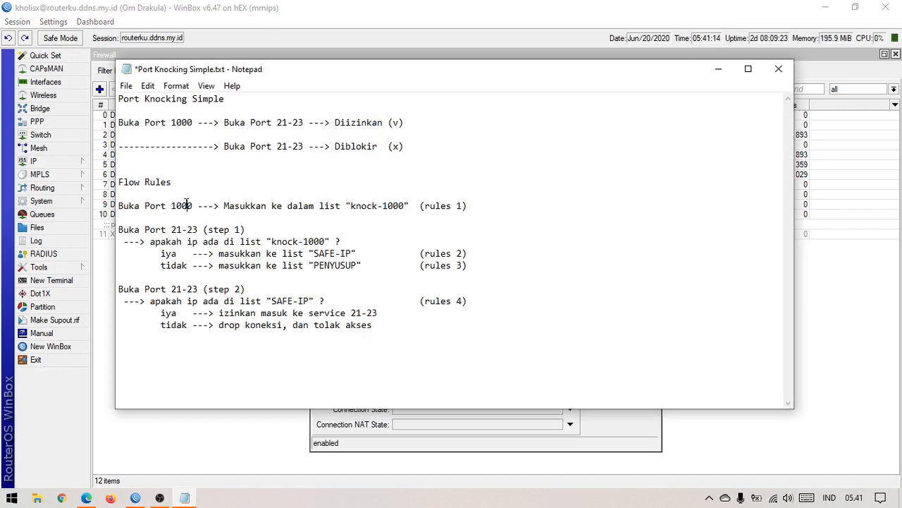
{"action": "double_click", "coordinate": [187, 204]}
{"action": "left_click", "coordinate": [599, 432]}
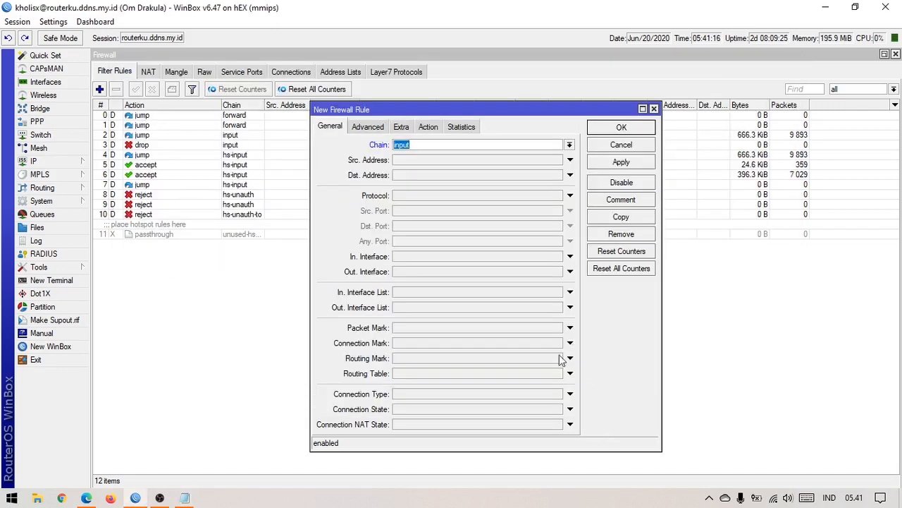
{"action": "left_click", "coordinate": [466, 196]}
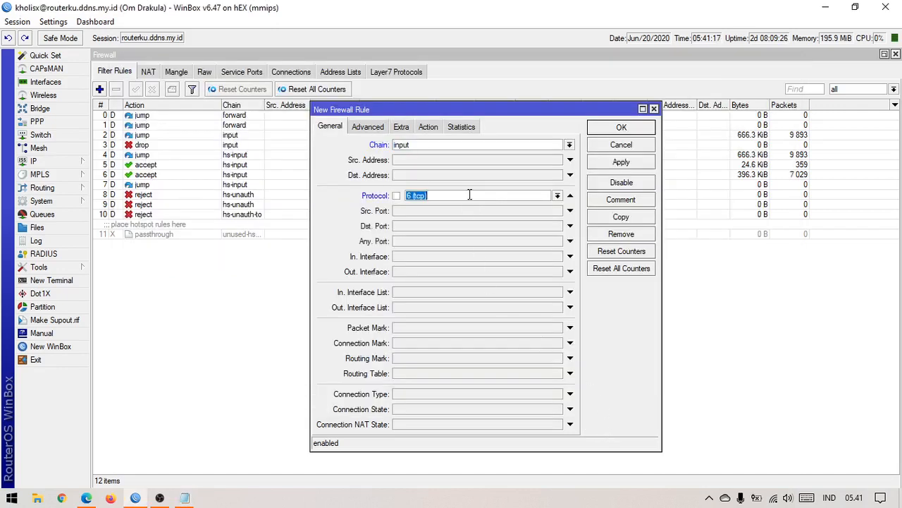
{"action": "left_click", "coordinate": [557, 196]}
{"action": "scroll", "coordinate": [492, 338], "scroll_direction": "down", "scroll_amount": 3}
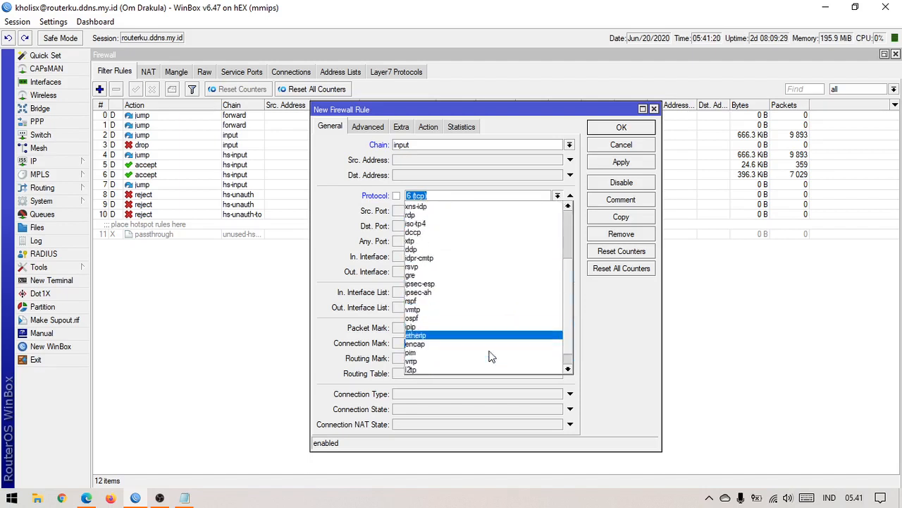
{"action": "scroll", "coordinate": [462, 338], "scroll_direction": "down", "scroll_amount": 1}
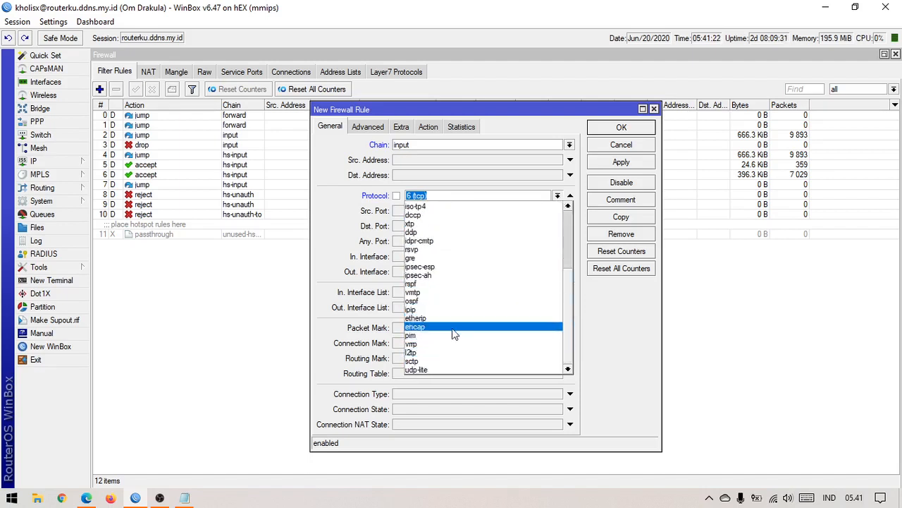
{"action": "scroll", "coordinate": [441, 314], "scroll_direction": "up", "scroll_amount": 2}
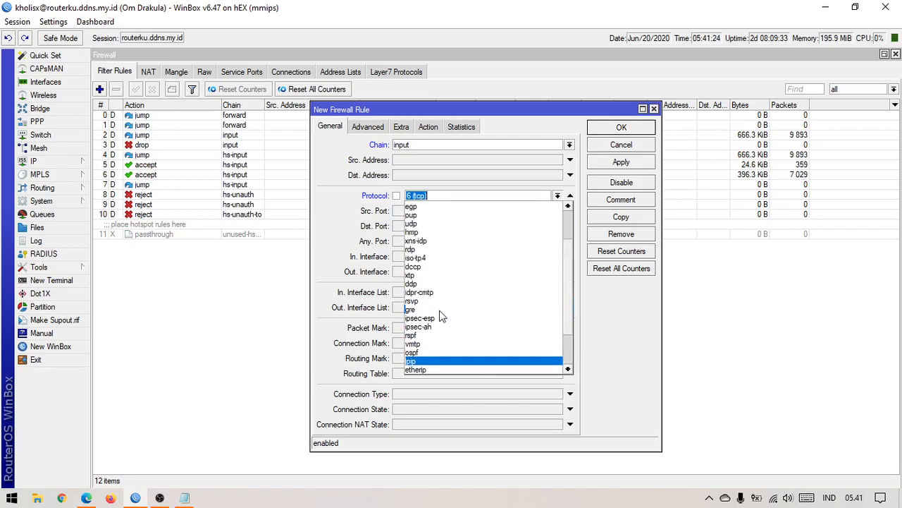
{"action": "scroll", "coordinate": [440, 316], "scroll_direction": "up", "scroll_amount": 2}
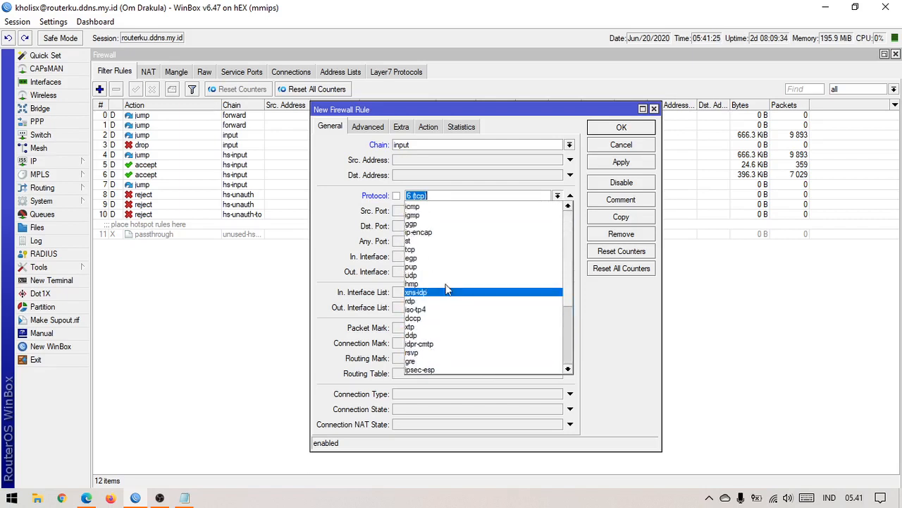
{"action": "left_click", "coordinate": [437, 251]}
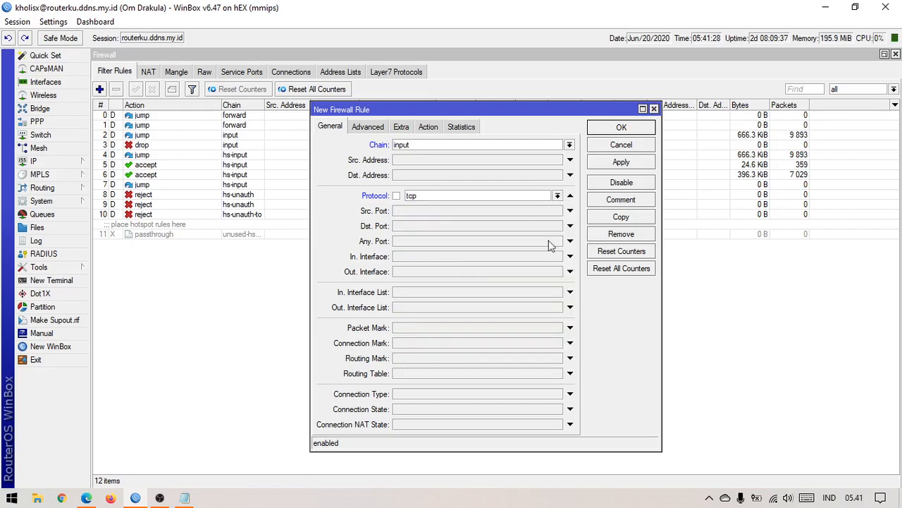
Step: Enter destination port 1000 and compare it with the knock-1000 step in the notes
{"action": "left_click", "coordinate": [432, 228]}
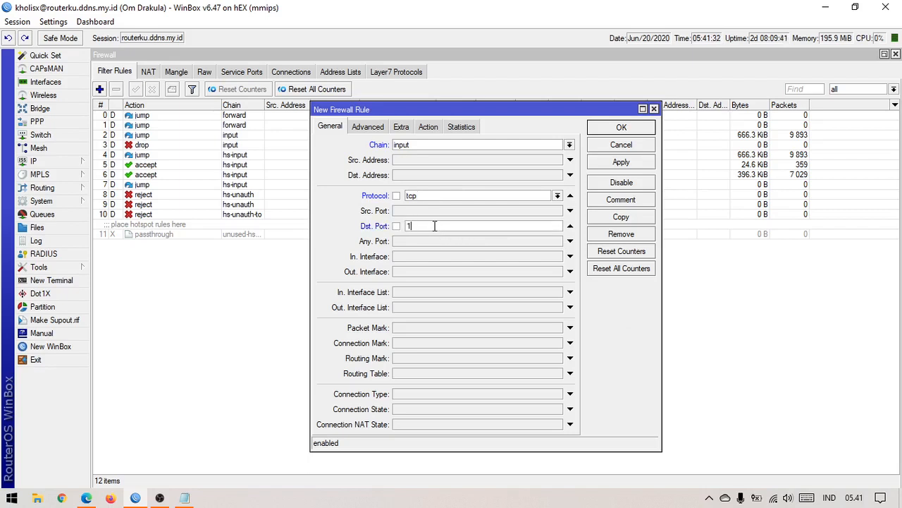
{"action": "type", "text": "1000"}
{"action": "left_click", "coordinate": [185, 497]}
{"action": "left_click", "coordinate": [222, 205]}
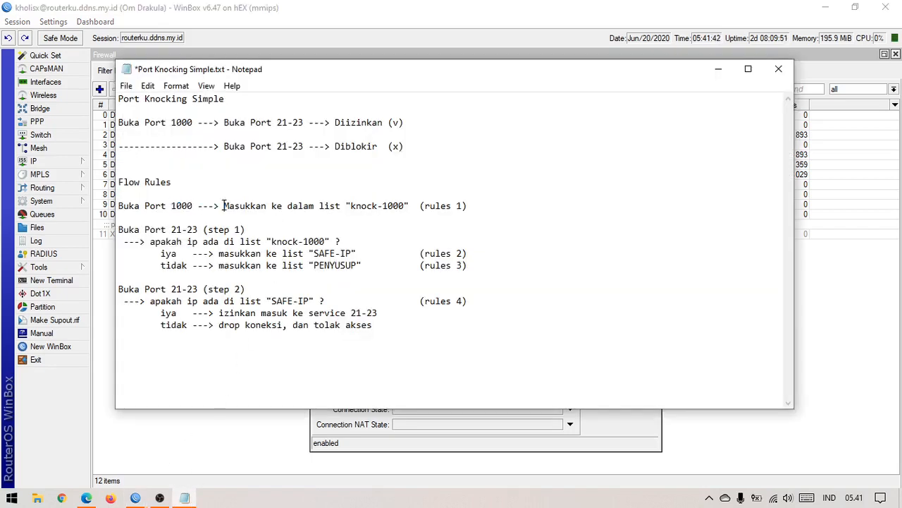
{"action": "left_click_drag", "start_coordinate": [222, 206], "coordinate": [437, 205]}
{"action": "left_click", "coordinate": [446, 205]}
Step: Bring up the rule's Action tab and its list of actions
{"action": "left_click", "coordinate": [373, 443]}
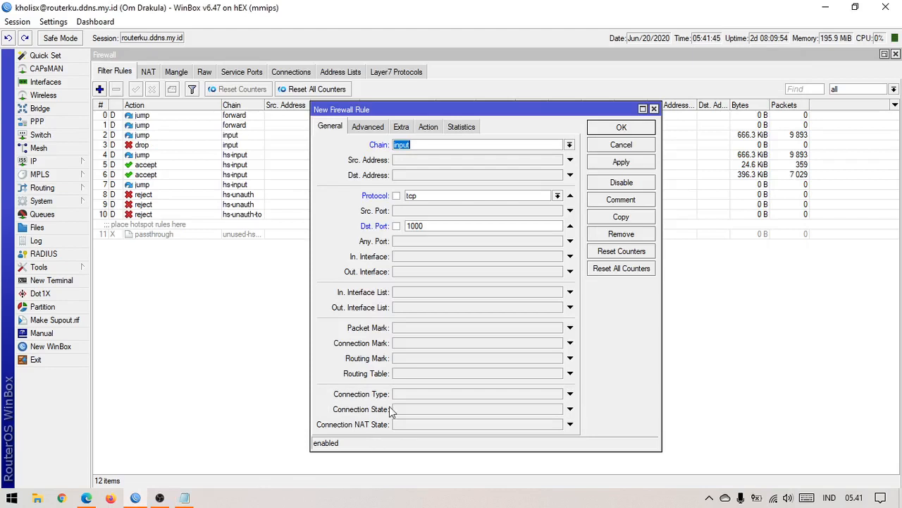
{"action": "left_click", "coordinate": [429, 126]}
{"action": "left_click", "coordinate": [472, 146]}
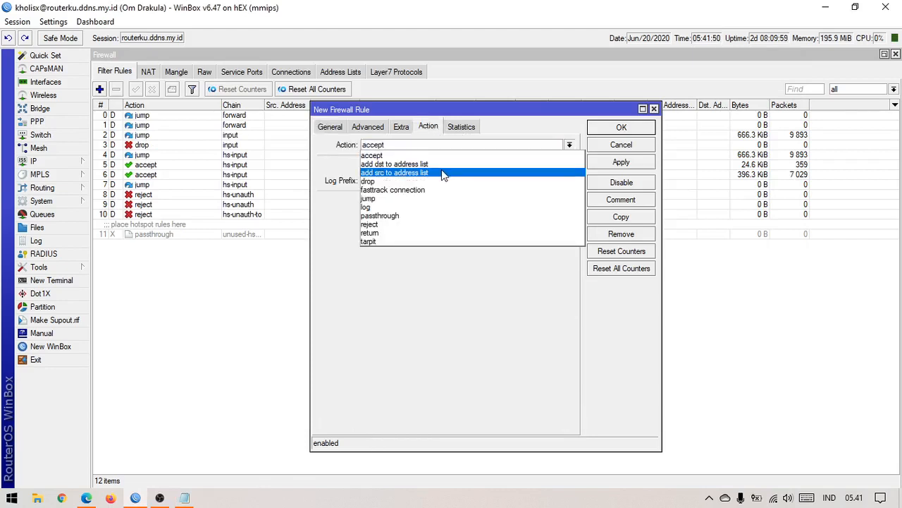
Step: Set action 'add src to address list' to knock-1000 with timeout 00:05:00, applying each change
{"action": "left_click", "coordinate": [402, 175]}
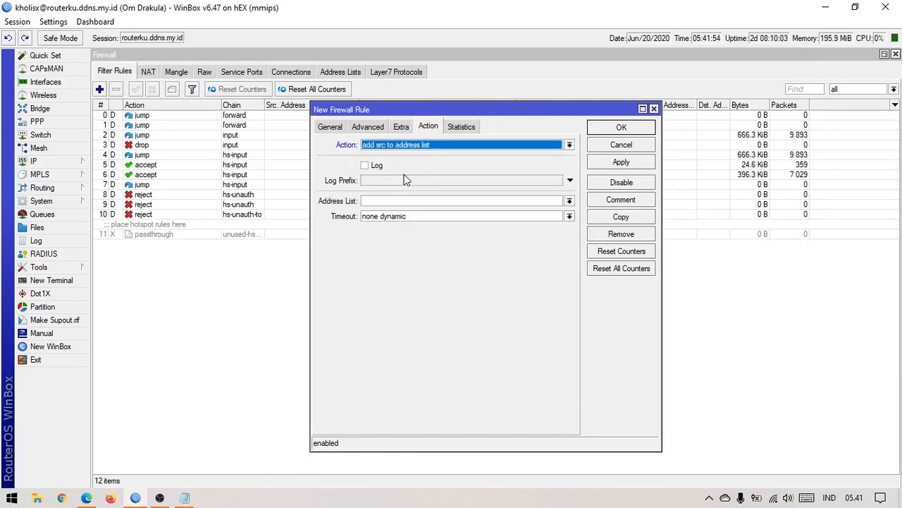
{"action": "left_click", "coordinate": [559, 202]}
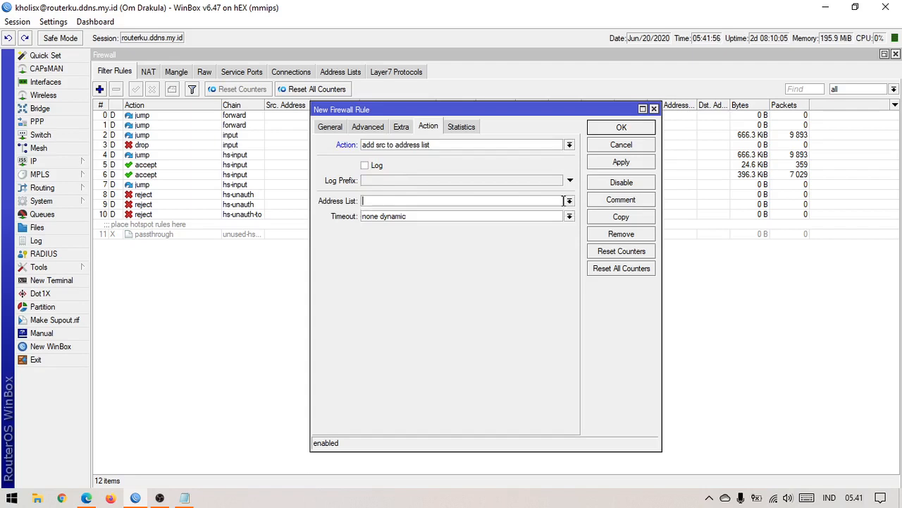
{"action": "type", "text": "knock-1000"}
{"action": "left_click", "coordinate": [636, 167]}
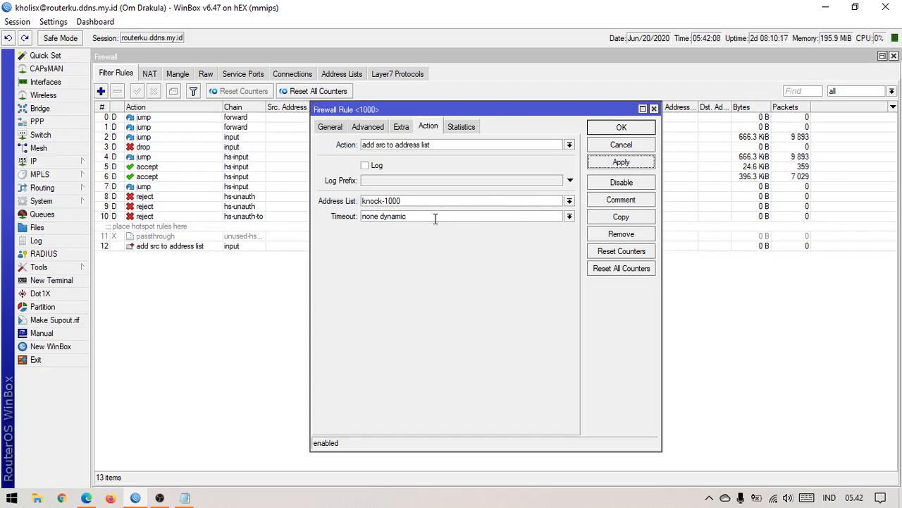
{"action": "left_click_drag", "start_coordinate": [435, 219], "coordinate": [345, 215]}
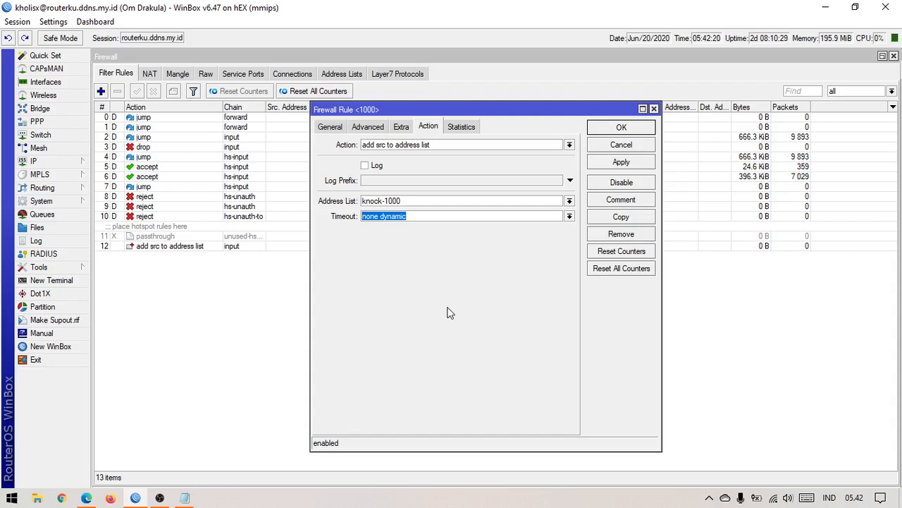
{"action": "type", "text": "00:05:00"}
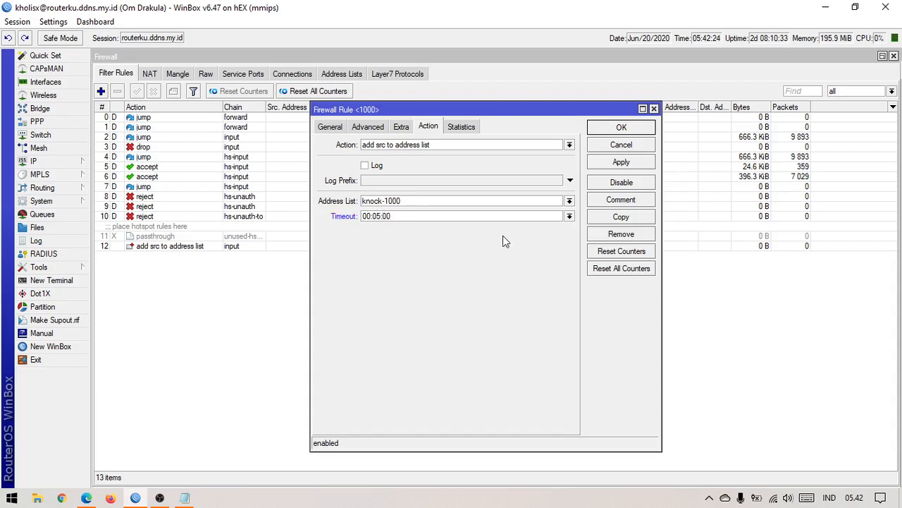
{"action": "left_click", "coordinate": [606, 166]}
Step: Comment the rule 'knock port 1000 --> knock-1000' and close the rule editor with OK
{"action": "left_click", "coordinate": [621, 202]}
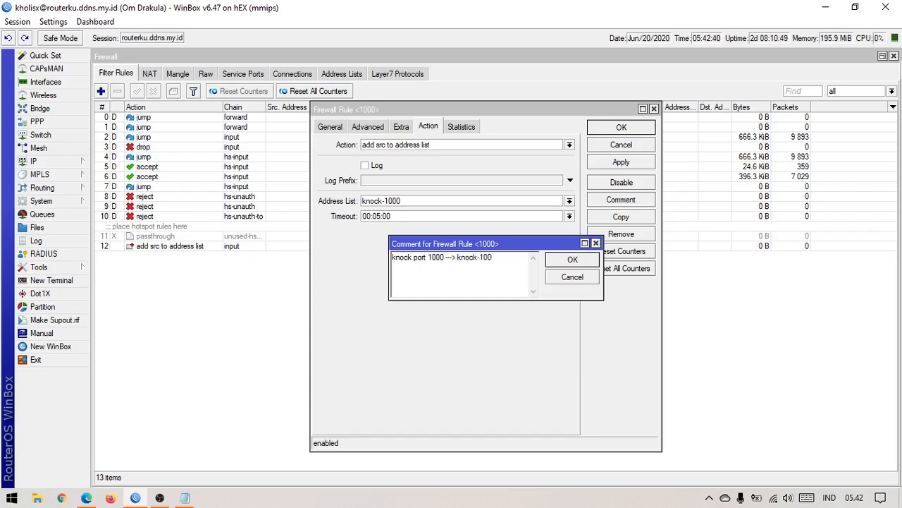
{"action": "type", "text": "0"}
{"action": "key", "text": "Return"}
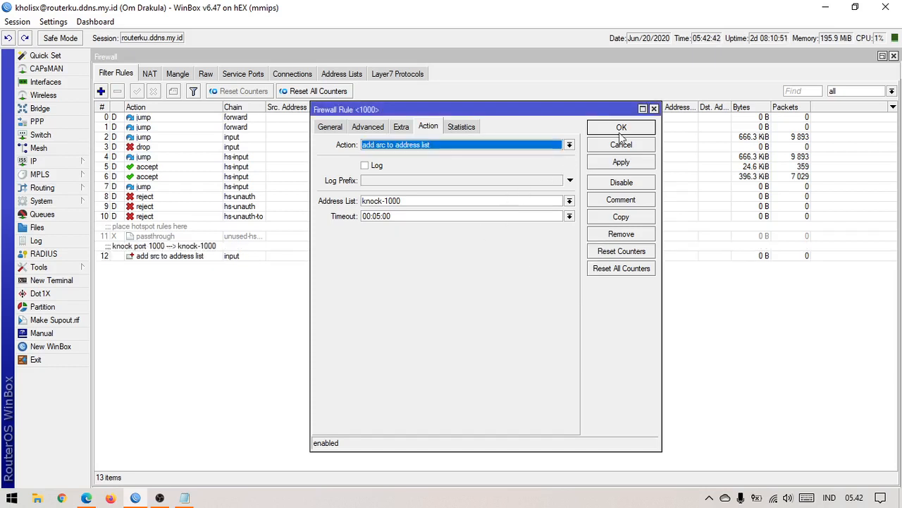
{"action": "left_click", "coordinate": [622, 127]}
Step: Edit rule 12's comment, replacing the first 'knock' with 'open'
{"action": "left_click", "coordinate": [268, 258]}
{"action": "left_click", "coordinate": [253, 317]}
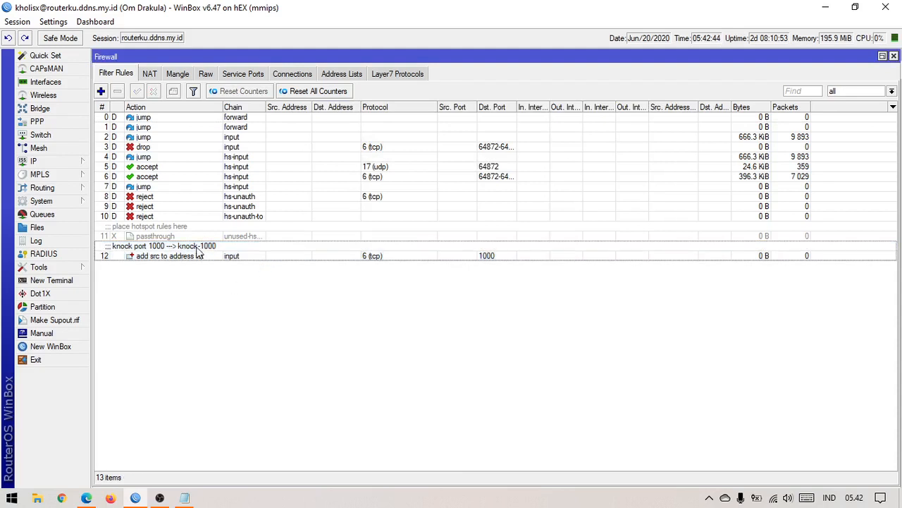
{"action": "left_click", "coordinate": [199, 255]}
{"action": "left_click", "coordinate": [174, 94]}
{"action": "left_click", "coordinate": [438, 280]}
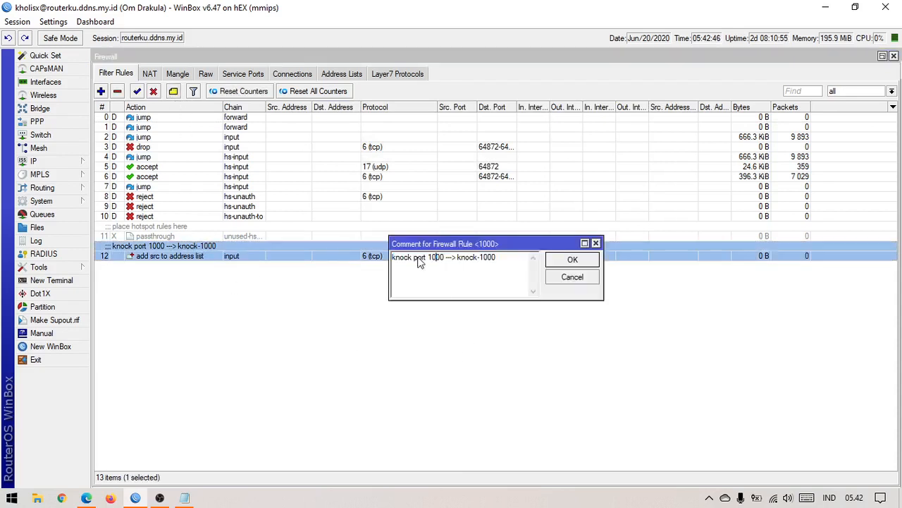
{"action": "left_click_drag", "start_coordinate": [411, 259], "coordinate": [345, 257]}
{"action": "type", "text": "open"}
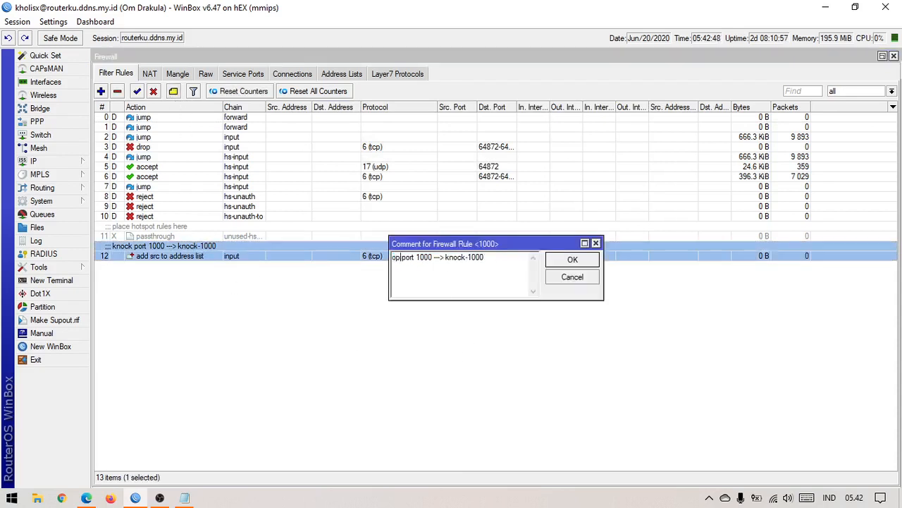
{"action": "key", "text": "Return"}
{"action": "left_click", "coordinate": [272, 292]}
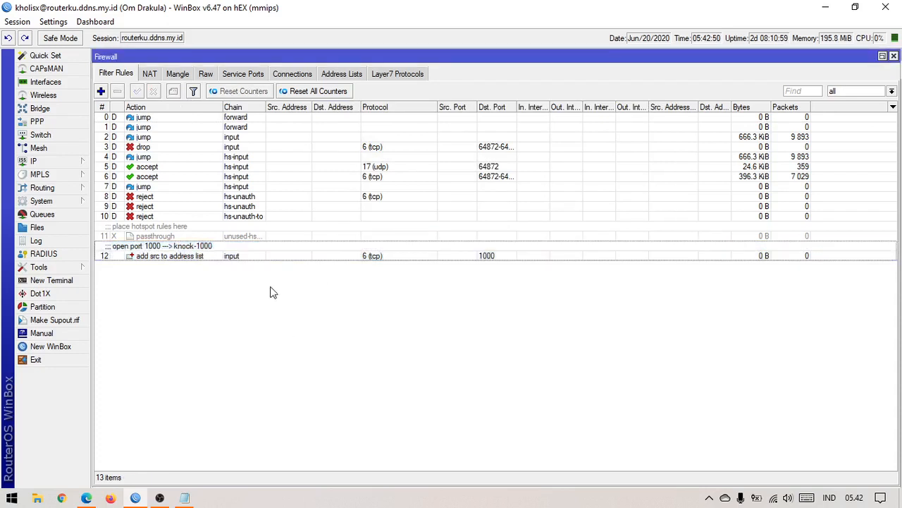
{"action": "left_click", "coordinate": [258, 248]}
{"action": "left_click", "coordinate": [173, 91]}
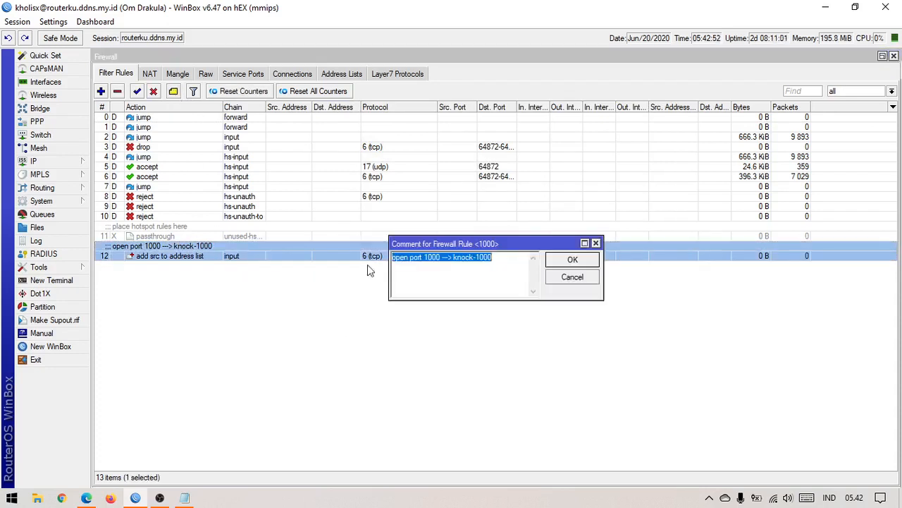
{"action": "left_click", "coordinate": [455, 263]}
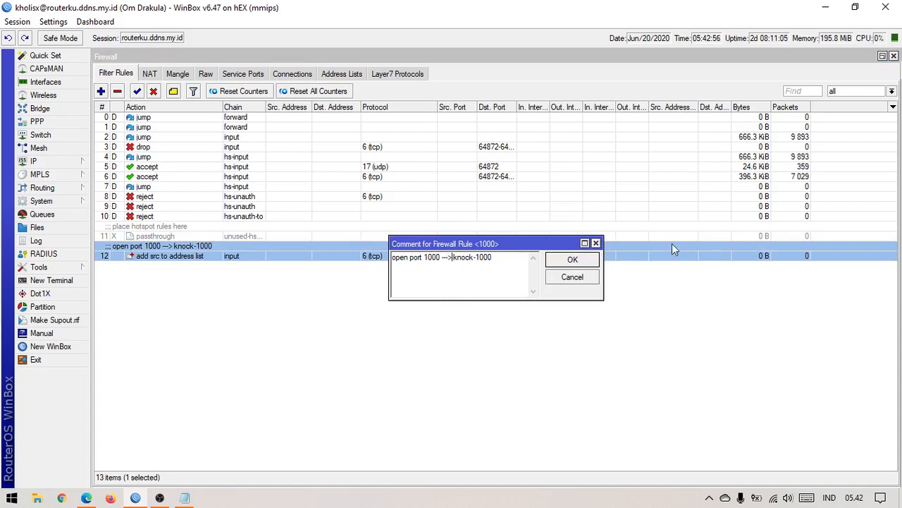
{"action": "left_click", "coordinate": [596, 244]}
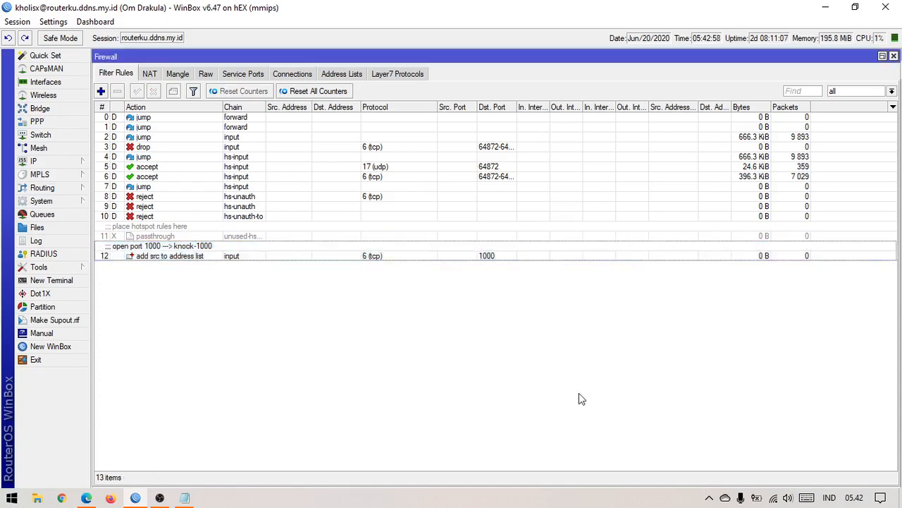
{"action": "left_click", "coordinate": [241, 254]}
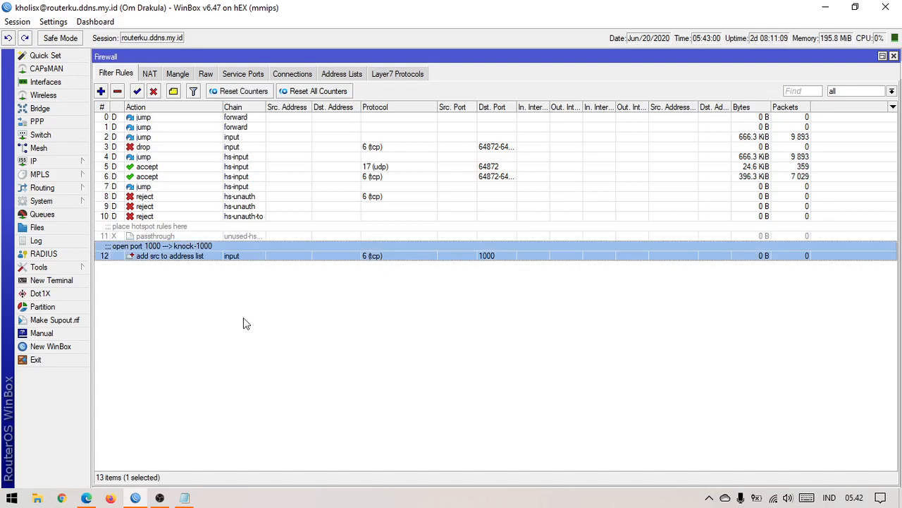
Step: Confirm in WinBox that the firewall address lists are still empty
{"action": "left_click", "coordinate": [342, 73]}
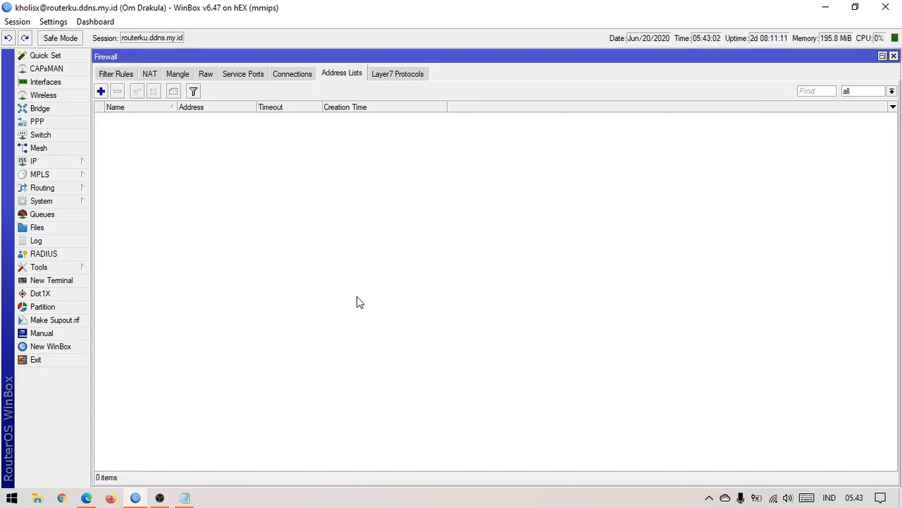
{"action": "left_click", "coordinate": [123, 74]}
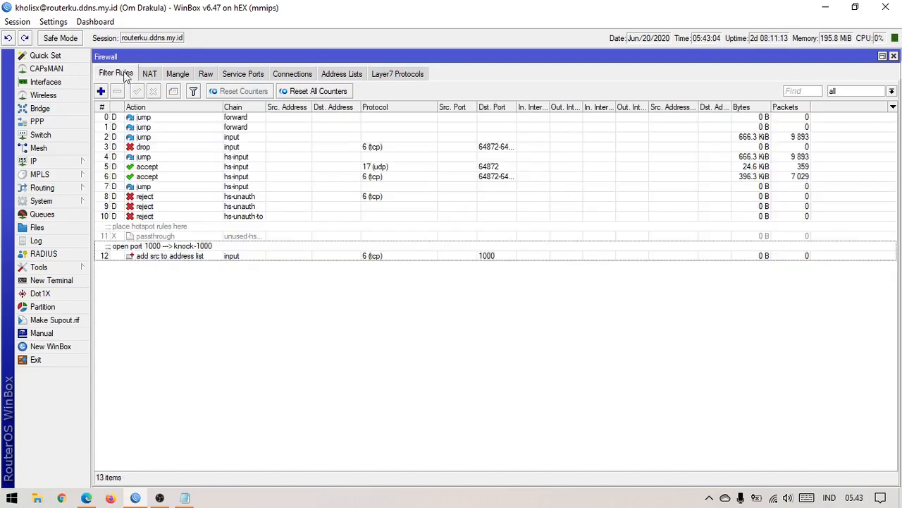
{"action": "left_click", "coordinate": [359, 75]}
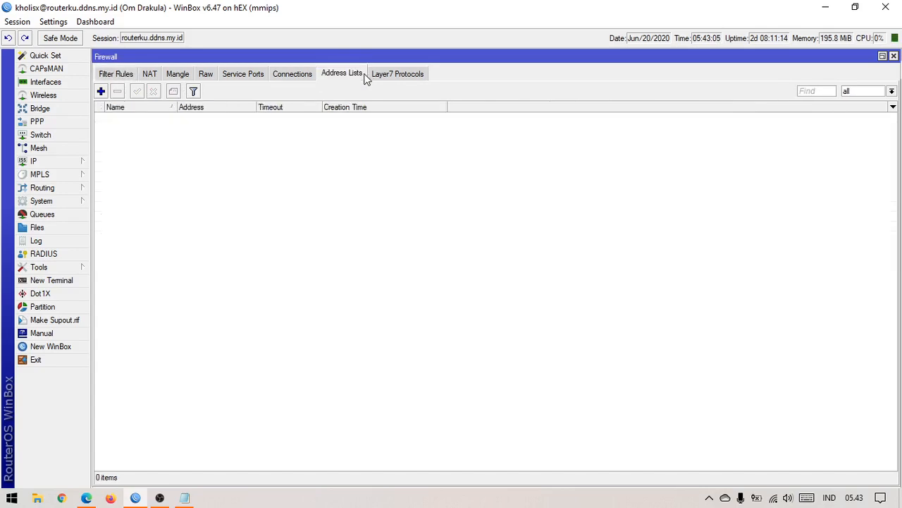
{"action": "left_click", "coordinate": [185, 499]}
{"action": "left_click", "coordinate": [305, 474]}
{"action": "left_click", "coordinate": [159, 498]}
{"action": "left_click", "coordinate": [136, 498]}
Step: Launch PuTTY, change its port from 22 to 1000, and close the stray WinBox login window
{"action": "key", "text": "super"}
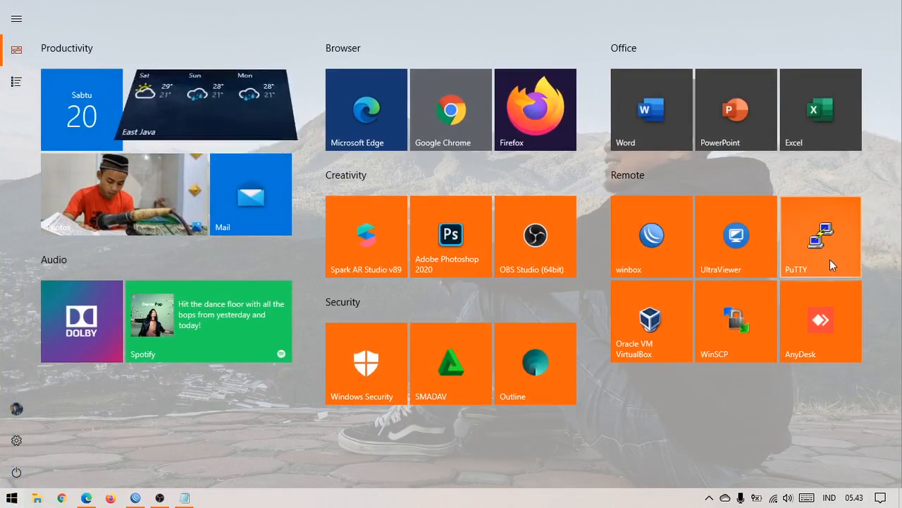
{"action": "left_click", "coordinate": [830, 260]}
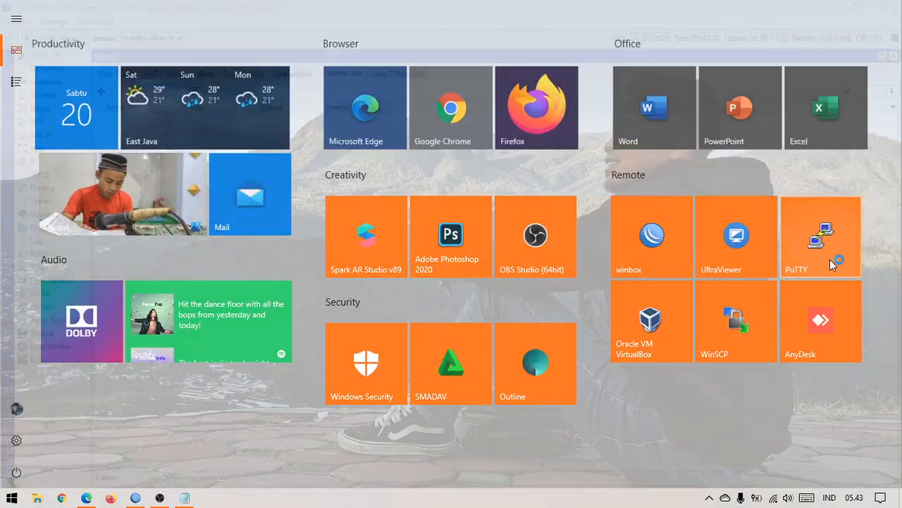
{"action": "left_click_drag", "start_coordinate": [485, 129], "coordinate": [350, 181]}
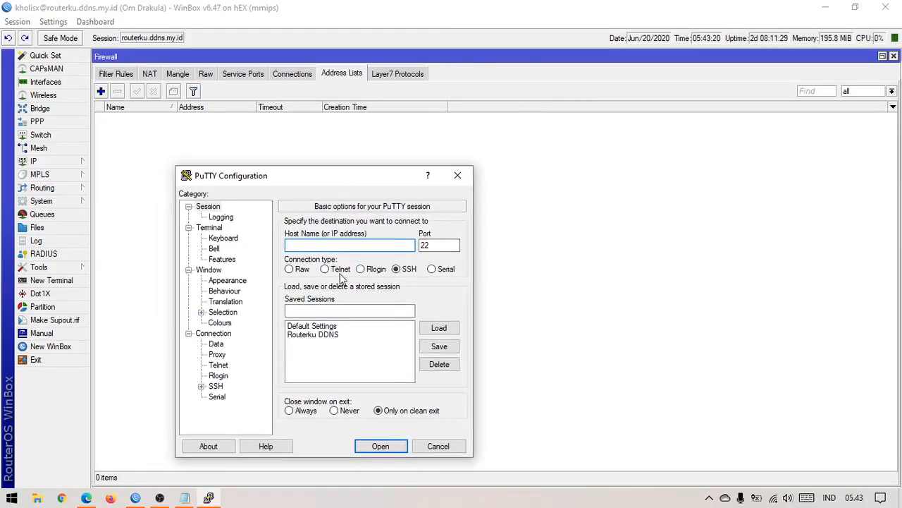
{"action": "double_click", "coordinate": [444, 245]}
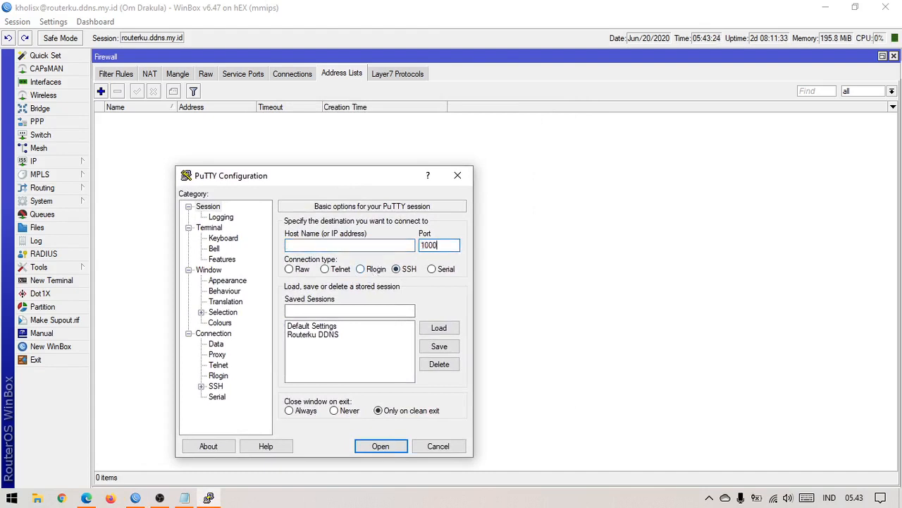
{"action": "type", "text": "1000"}
{"action": "left_click", "coordinate": [389, 246]}
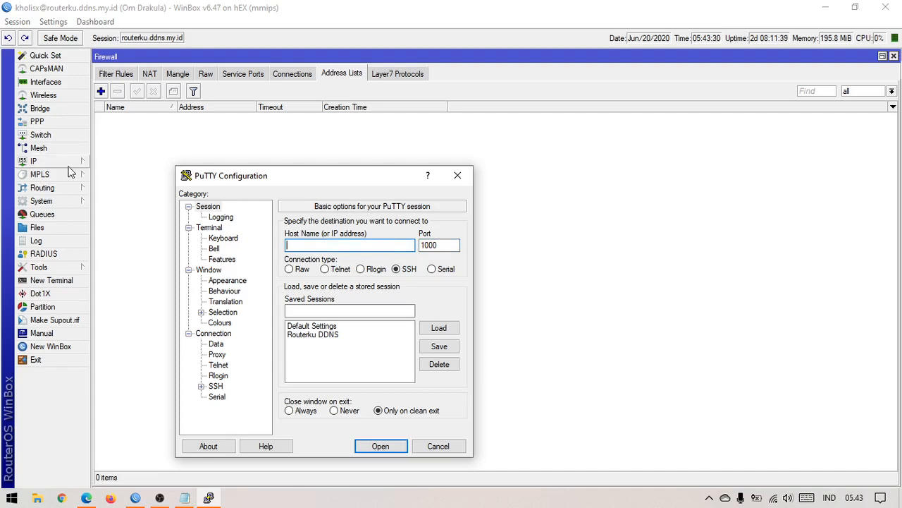
{"action": "left_click", "coordinate": [51, 346]}
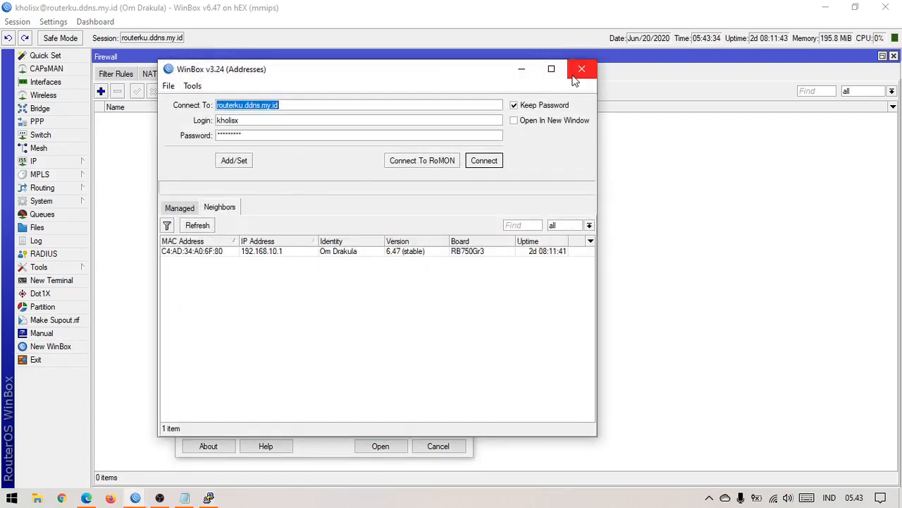
{"action": "left_click", "coordinate": [582, 69]}
Step: Glance at the router log, then shrink the Firewall window and move it up beside PuTTY
{"action": "left_click", "coordinate": [209, 498]}
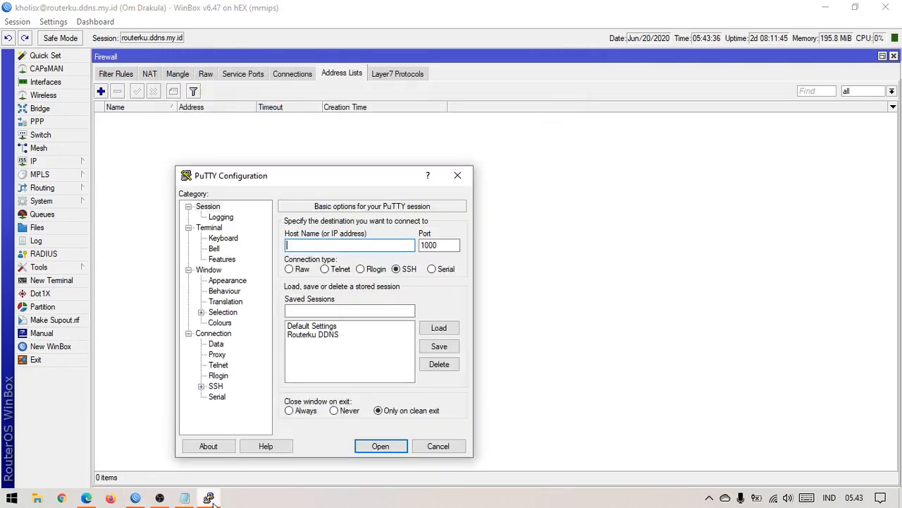
{"action": "left_click", "coordinate": [36, 240]}
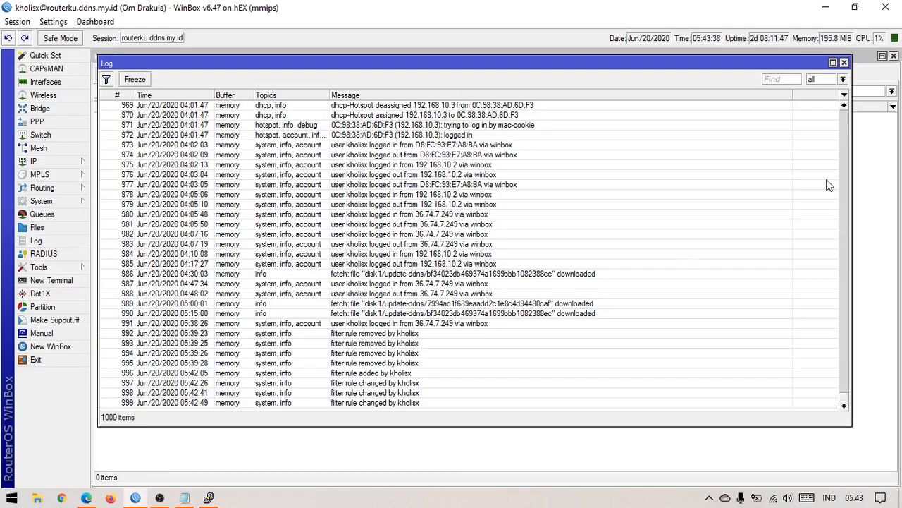
{"action": "left_click", "coordinate": [846, 63]}
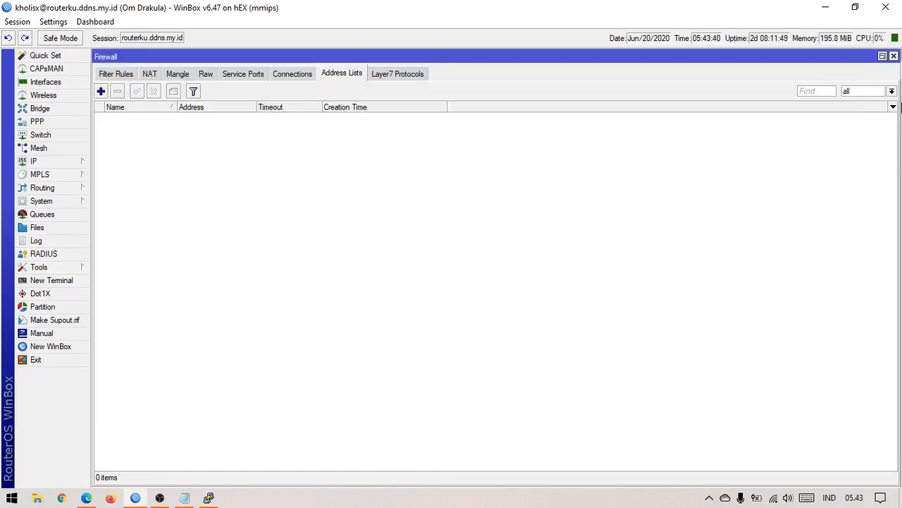
{"action": "left_click", "coordinate": [882, 55]}
{"action": "left_click_drag", "start_coordinate": [641, 208], "coordinate": [636, 85]}
Step: Open the SSH connection on port 1000 and dismiss the connection-refused error
{"action": "left_click", "coordinate": [209, 498]}
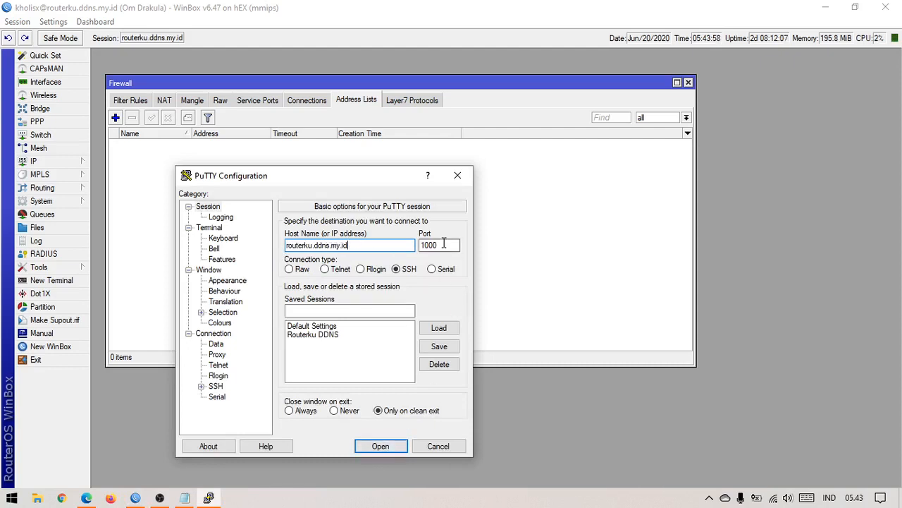
{"action": "left_click", "coordinate": [446, 245]}
{"action": "double_click", "coordinate": [449, 247]}
{"action": "left_click", "coordinate": [454, 248]}
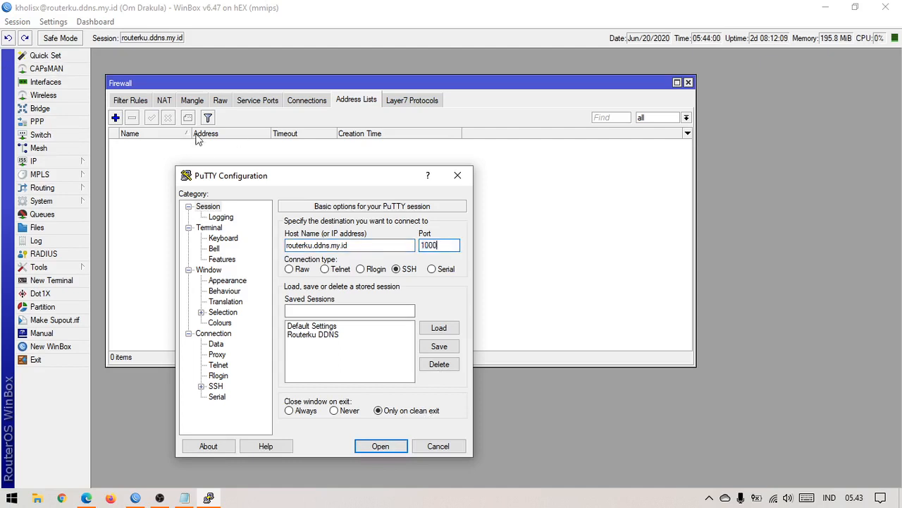
{"action": "left_click", "coordinate": [394, 447]}
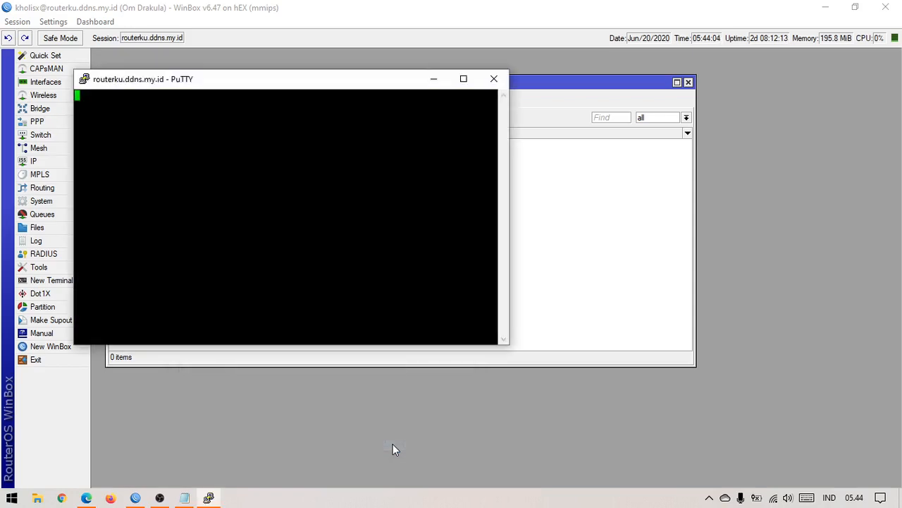
{"action": "left_click_drag", "start_coordinate": [316, 88], "coordinate": [543, 211]}
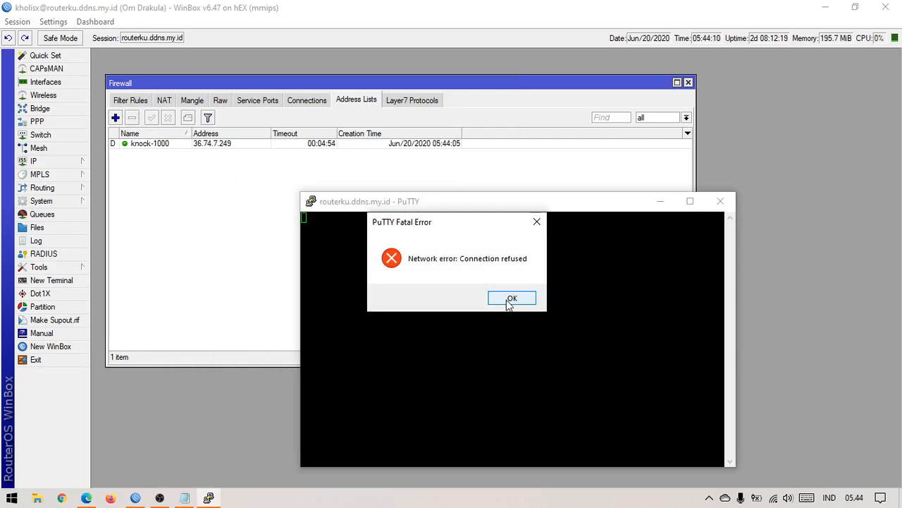
{"action": "left_click", "coordinate": [511, 299]}
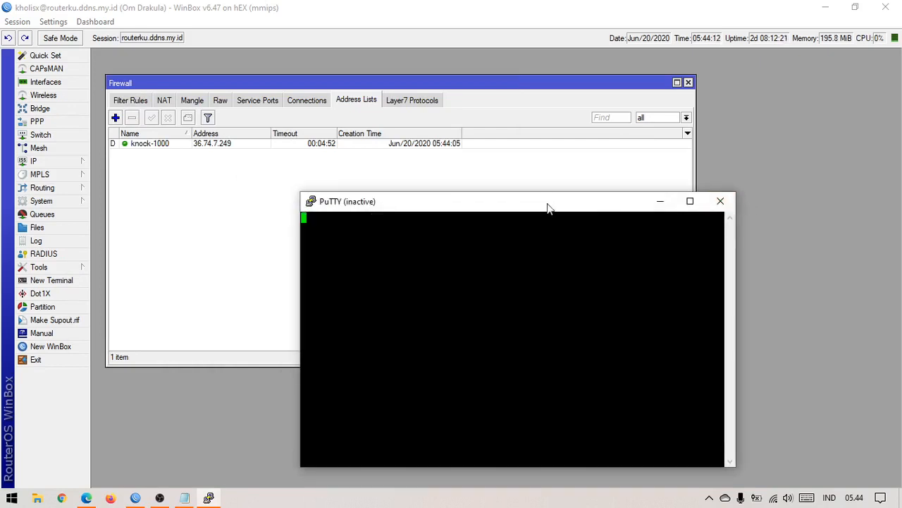
Step: Check that filter rule 12 now counts 260 B over 5 packets
{"action": "left_click", "coordinate": [240, 238]}
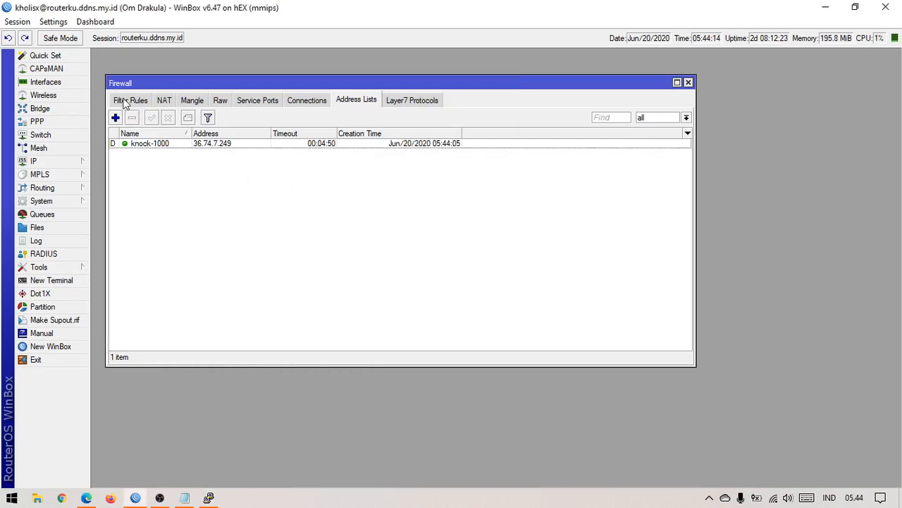
{"action": "left_click", "coordinate": [125, 100]}
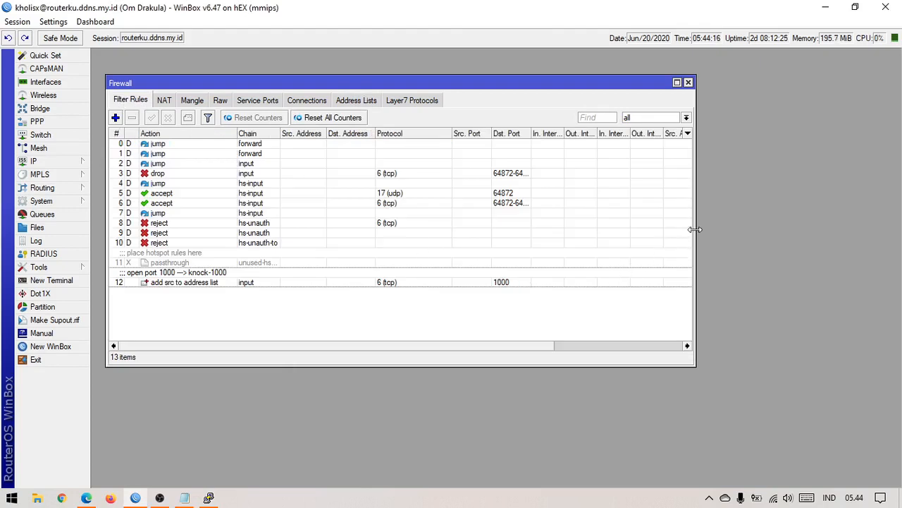
{"action": "left_click_drag", "start_coordinate": [695, 235], "coordinate": [863, 235]}
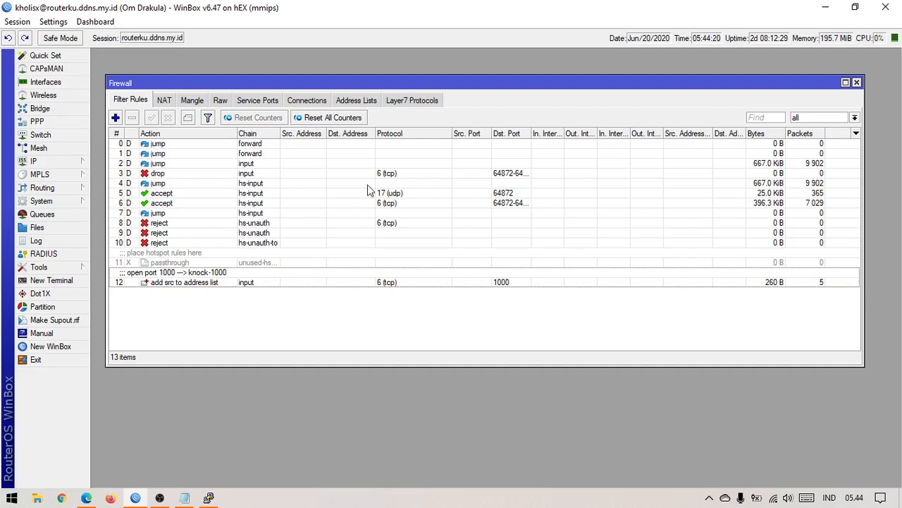
{"action": "left_click", "coordinate": [235, 282]}
{"action": "left_click", "coordinate": [263, 327]}
Step: Inspect the new knock-1000 address-list entry for the knocking source, then return to Filter Rules
{"action": "left_click", "coordinate": [354, 101]}
{"action": "left_click", "coordinate": [405, 148]}
{"action": "left_click", "coordinate": [388, 210]}
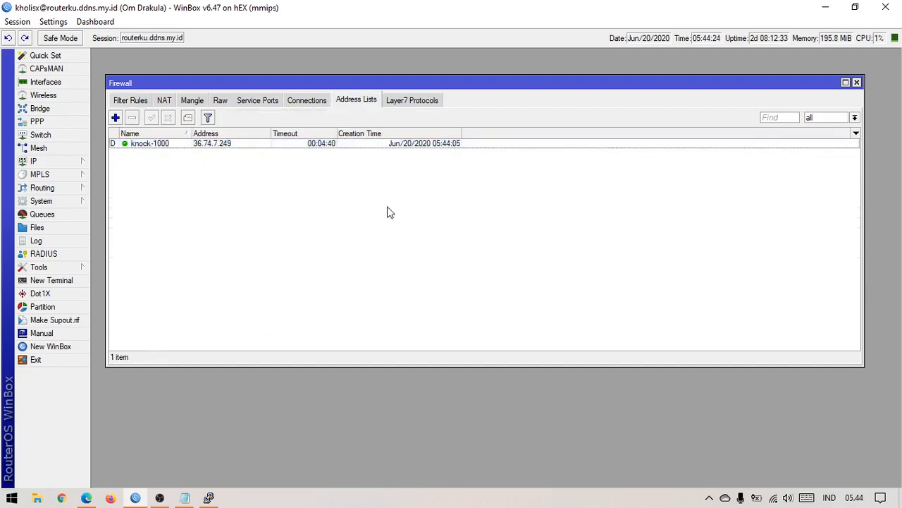
{"action": "left_click", "coordinate": [346, 146]}
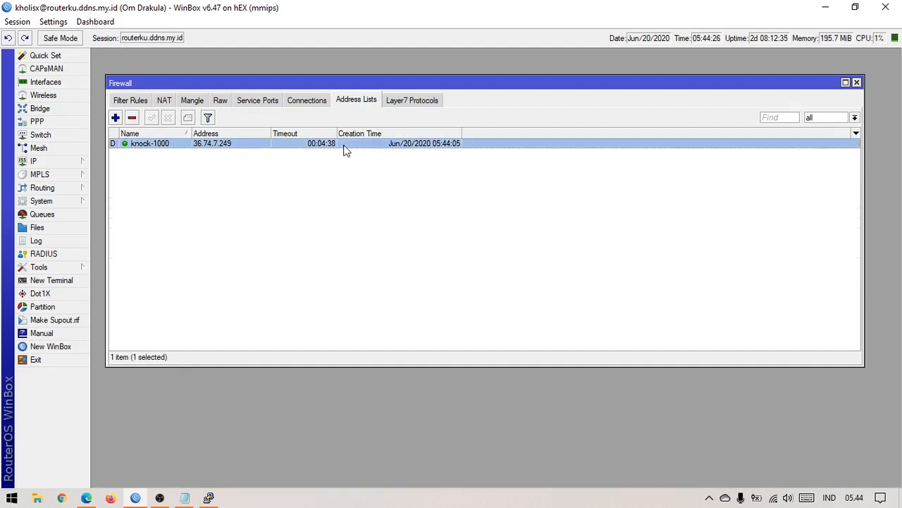
{"action": "left_click", "coordinate": [334, 200]}
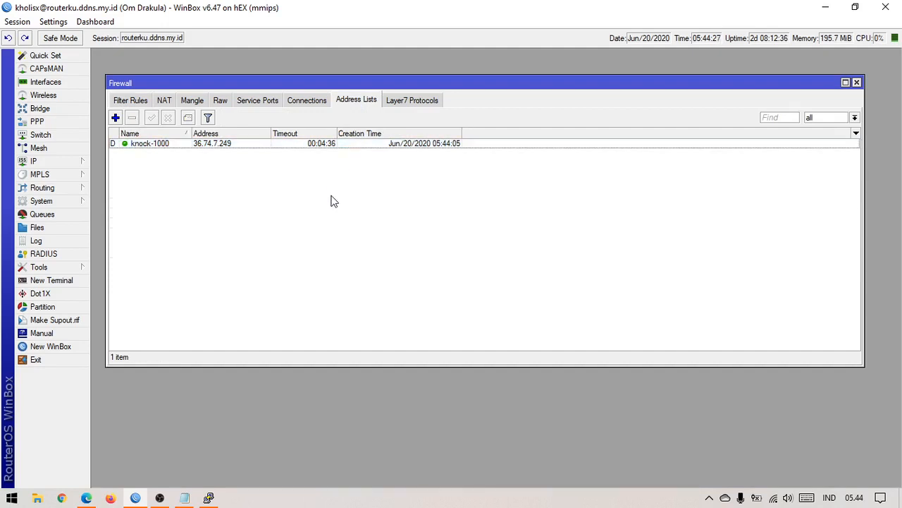
{"action": "left_click", "coordinate": [211, 147]}
{"action": "left_click", "coordinate": [237, 170]}
{"action": "left_click", "coordinate": [226, 144]}
{"action": "left_click", "coordinate": [232, 154]}
{"action": "left_click", "coordinate": [130, 102]}
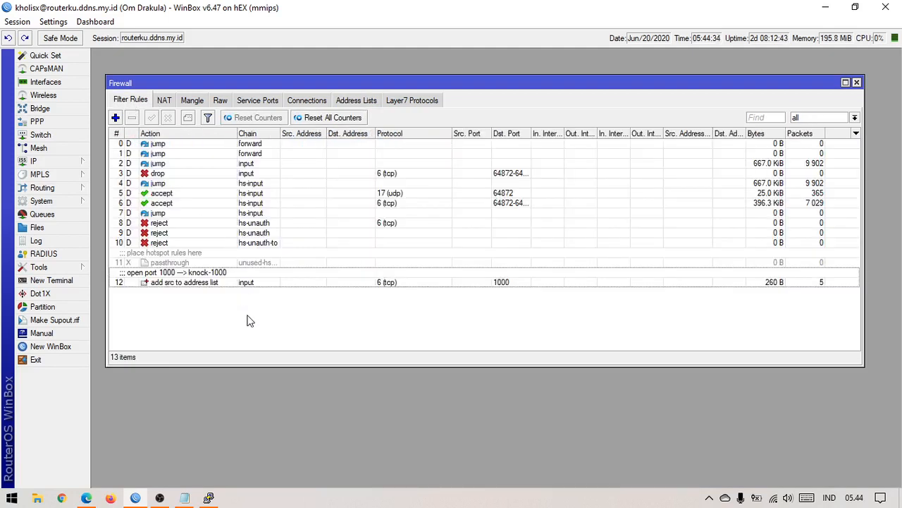
{"action": "left_click", "coordinate": [184, 498]}
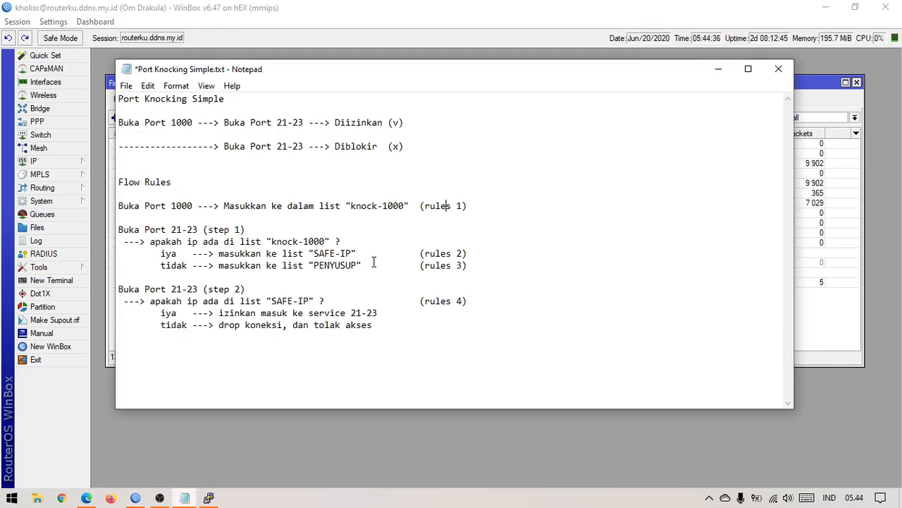
{"action": "left_click_drag", "start_coordinate": [155, 242], "coordinate": [268, 244]}
{"action": "left_click", "coordinate": [197, 230]}
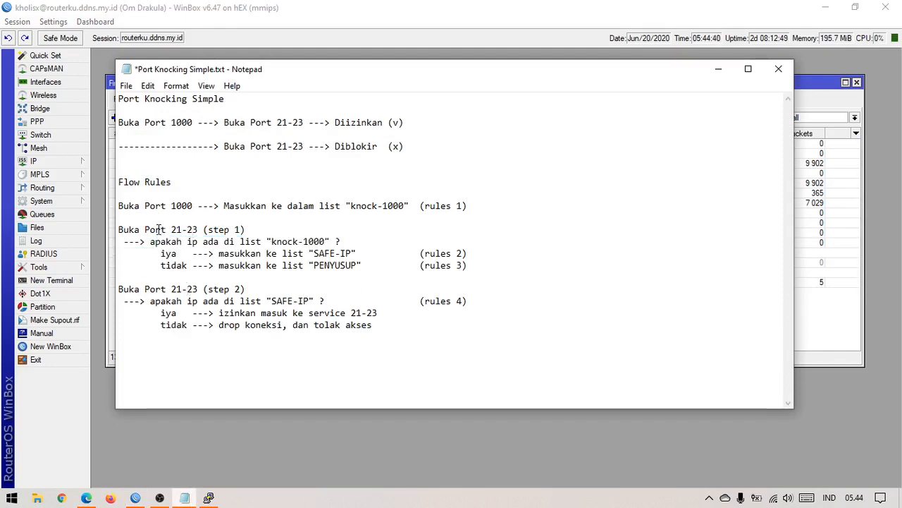
{"action": "left_click_drag", "start_coordinate": [146, 230], "coordinate": [240, 230]}
{"action": "left_click_drag", "start_coordinate": [166, 242], "coordinate": [346, 242]}
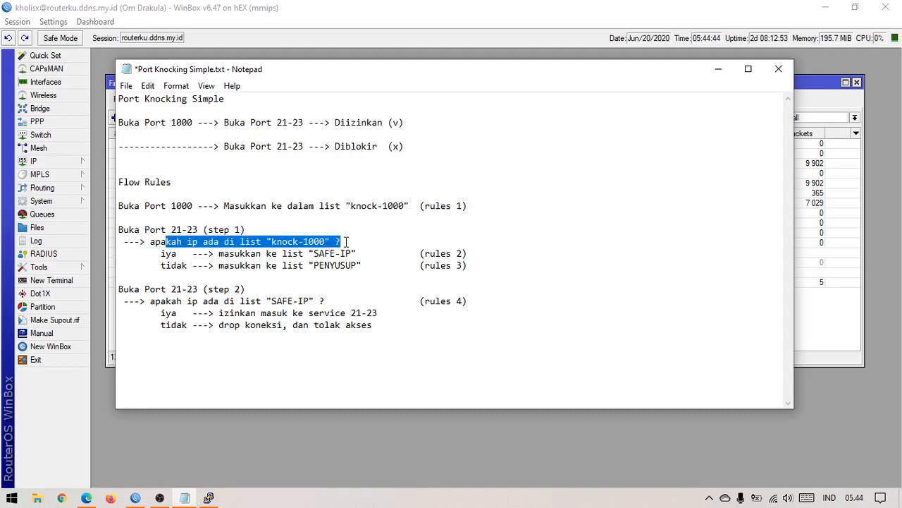
{"action": "left_click", "coordinate": [352, 238]}
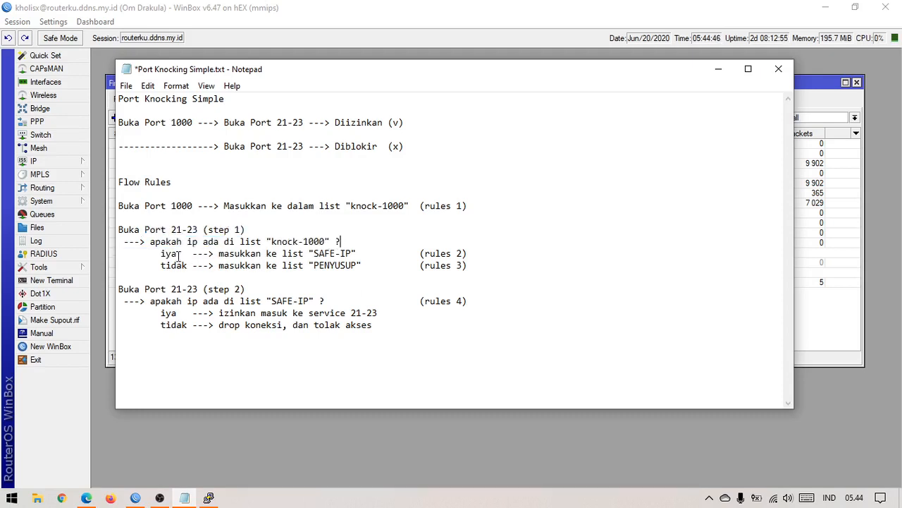
{"action": "left_click_drag", "start_coordinate": [162, 255], "coordinate": [481, 253]}
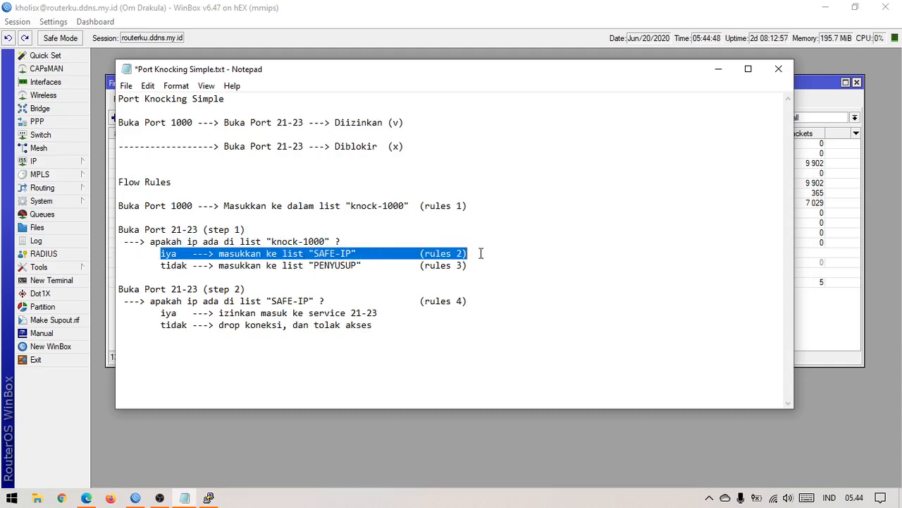
{"action": "left_click", "coordinate": [486, 253]}
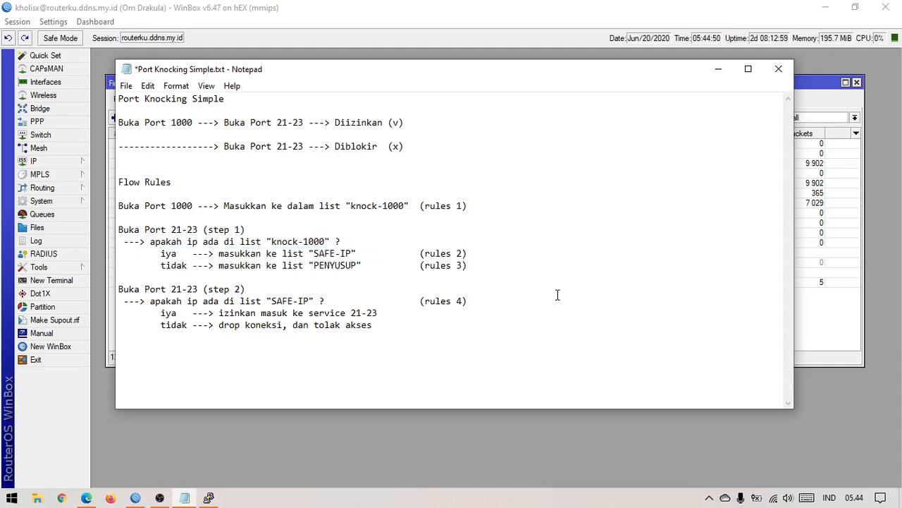
{"action": "left_click", "coordinate": [819, 321]}
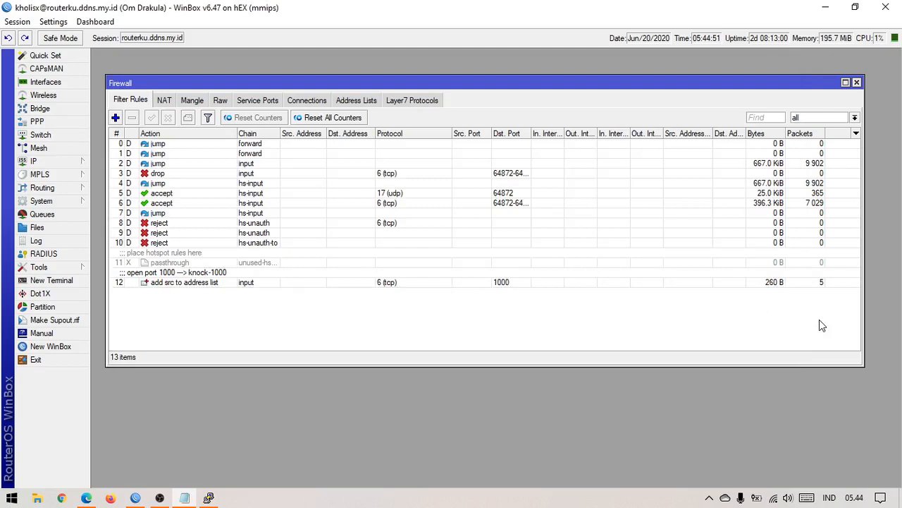
Step: Add a new filter rule with Chain input, Protocol 6 (tcp) and Dst. Port enabled
{"action": "left_click", "coordinate": [115, 117]}
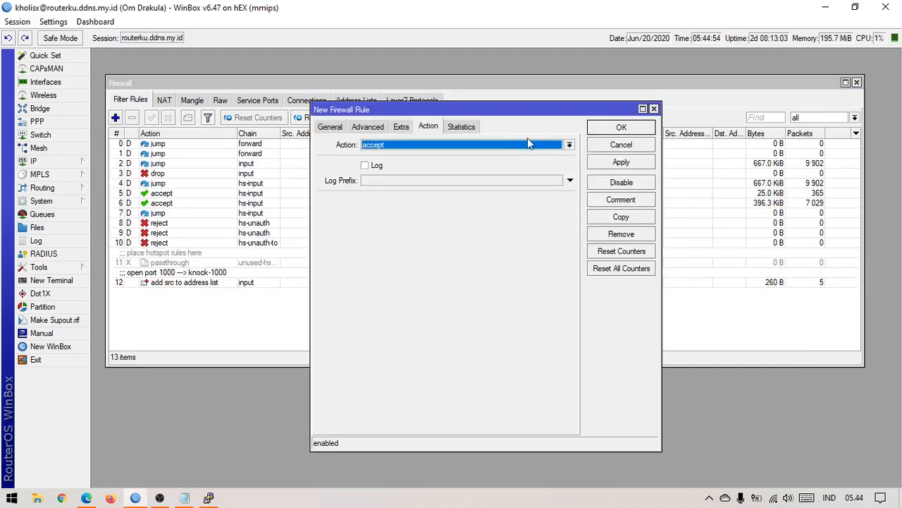
{"action": "left_click", "coordinate": [326, 128]}
{"action": "left_click", "coordinate": [570, 145]}
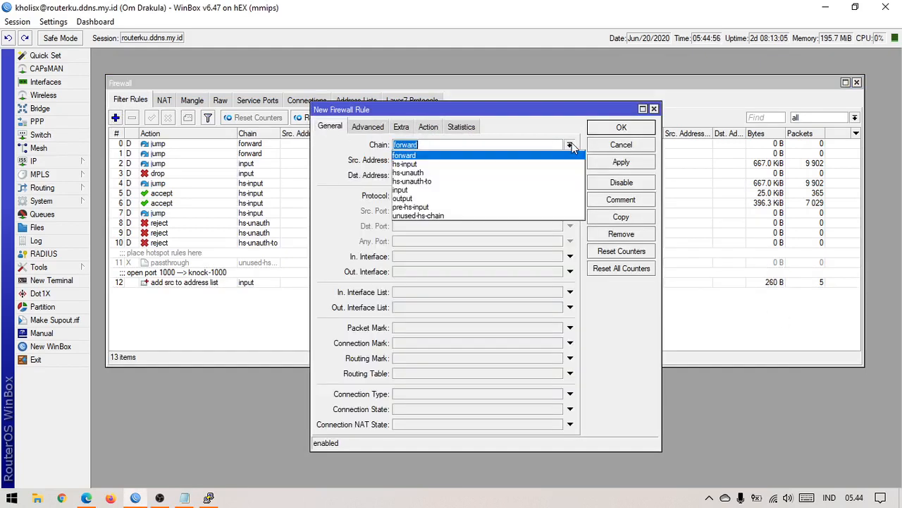
{"action": "left_click", "coordinate": [512, 190]}
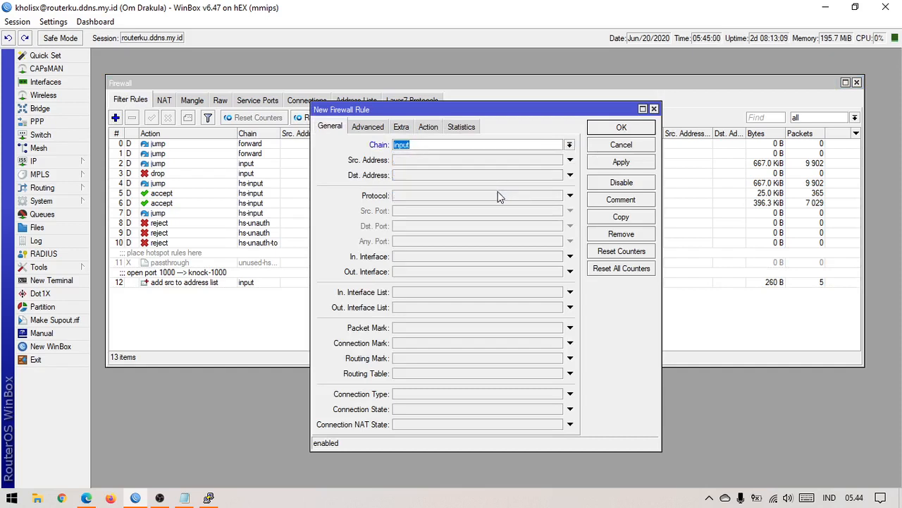
{"action": "left_click", "coordinate": [499, 195]}
{"action": "left_click", "coordinate": [460, 227]}
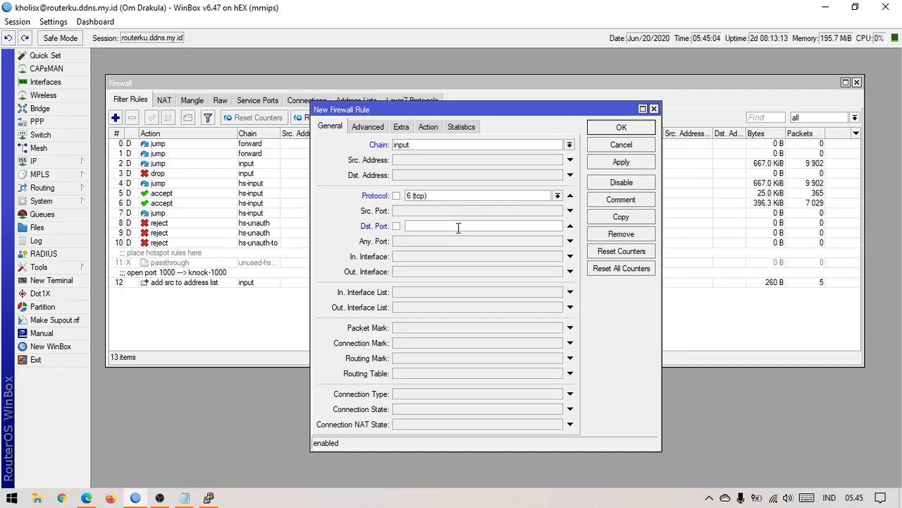
Step: Check IP Services for the ftp 21, ssh 22 and telnet 23 ports before entering Dst. Port 21-23
{"action": "left_click", "coordinate": [65, 162]}
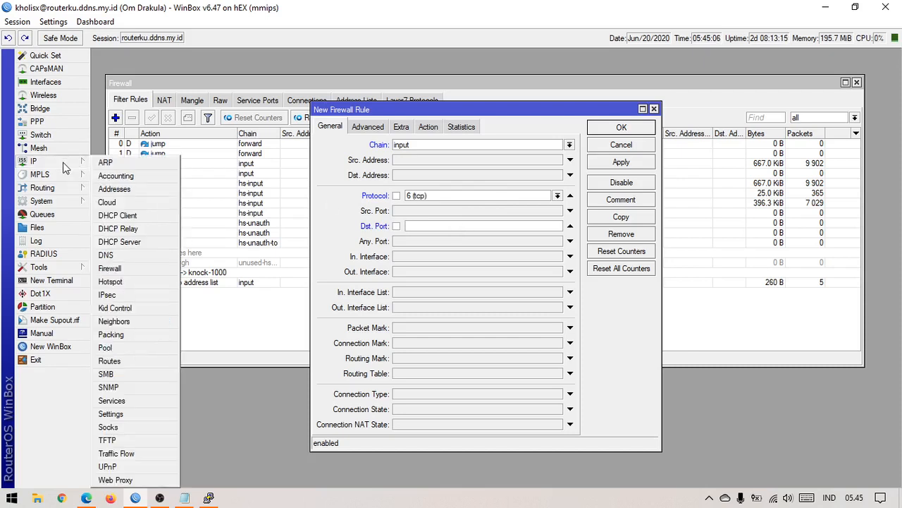
{"action": "left_click", "coordinate": [132, 408]}
{"action": "left_click_drag", "start_coordinate": [247, 72], "coordinate": [299, 215]}
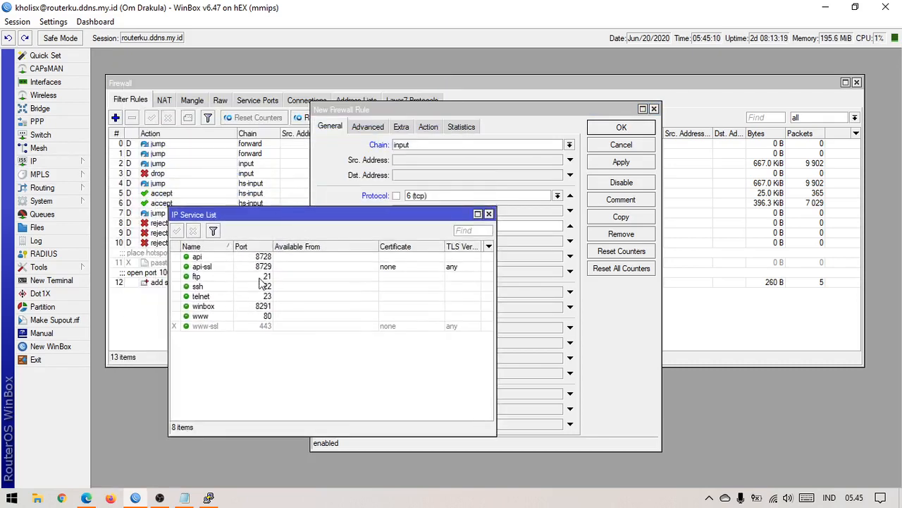
{"action": "left_click", "coordinate": [261, 277]}
{"action": "left_click", "coordinate": [266, 286]}
{"action": "left_click", "coordinate": [271, 296]}
{"action": "left_click", "coordinate": [268, 277]}
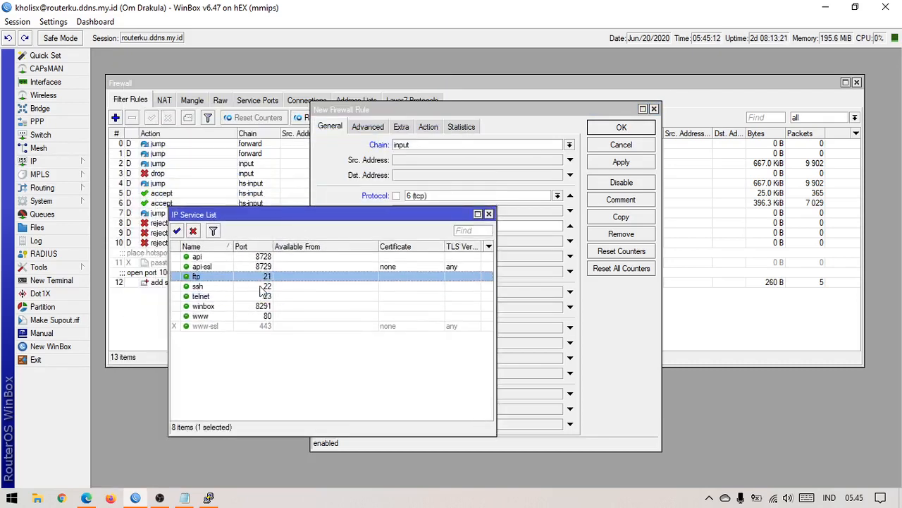
{"action": "left_click", "coordinate": [260, 286]}
{"action": "left_click", "coordinate": [261, 295]}
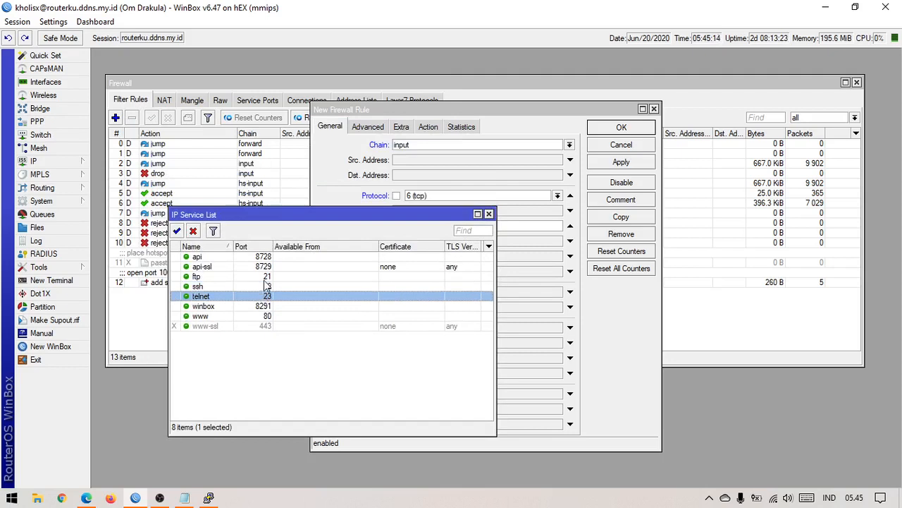
{"action": "left_click", "coordinate": [278, 287]}
{"action": "left_click", "coordinate": [279, 296]}
{"action": "left_click", "coordinate": [281, 286]}
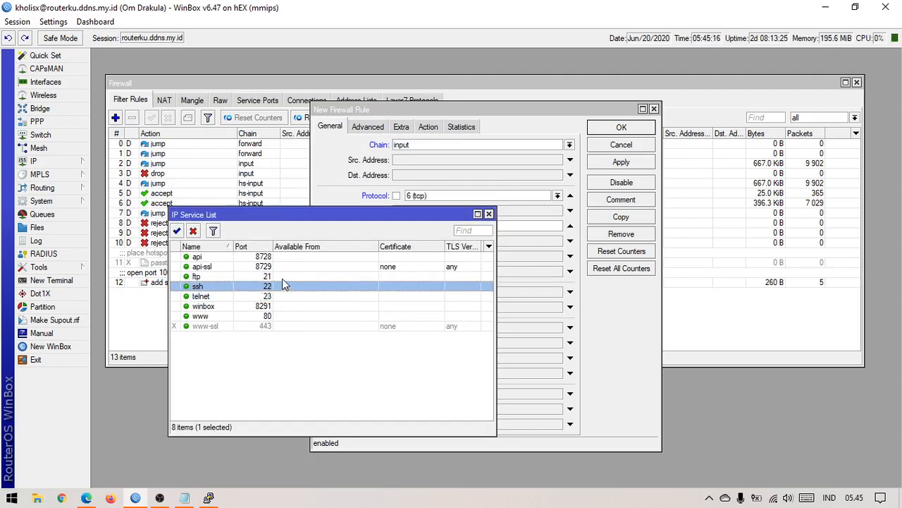
{"action": "left_click", "coordinate": [282, 277]}
{"action": "left_click", "coordinate": [285, 287]}
{"action": "left_click", "coordinate": [284, 296]}
{"action": "left_click", "coordinate": [287, 286]}
{"action": "left_click", "coordinate": [287, 277]}
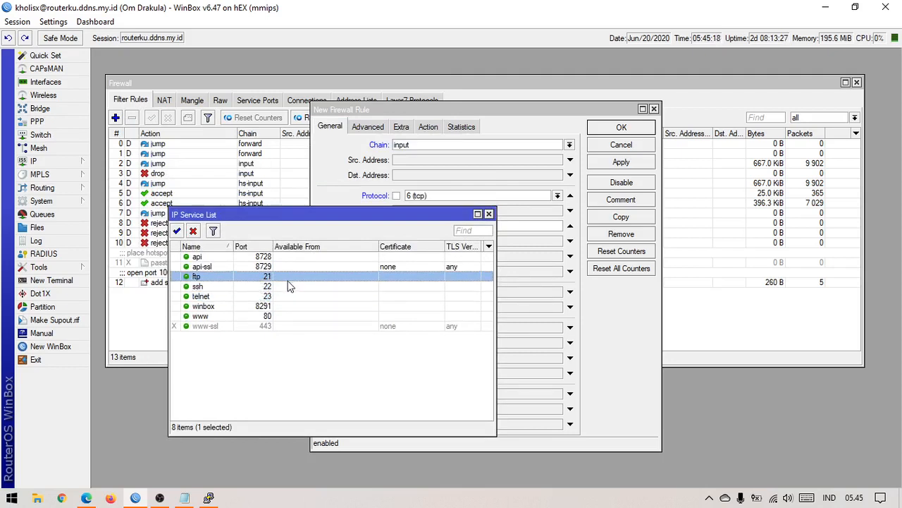
{"action": "left_click", "coordinate": [283, 287]}
{"action": "left_click", "coordinate": [489, 214]}
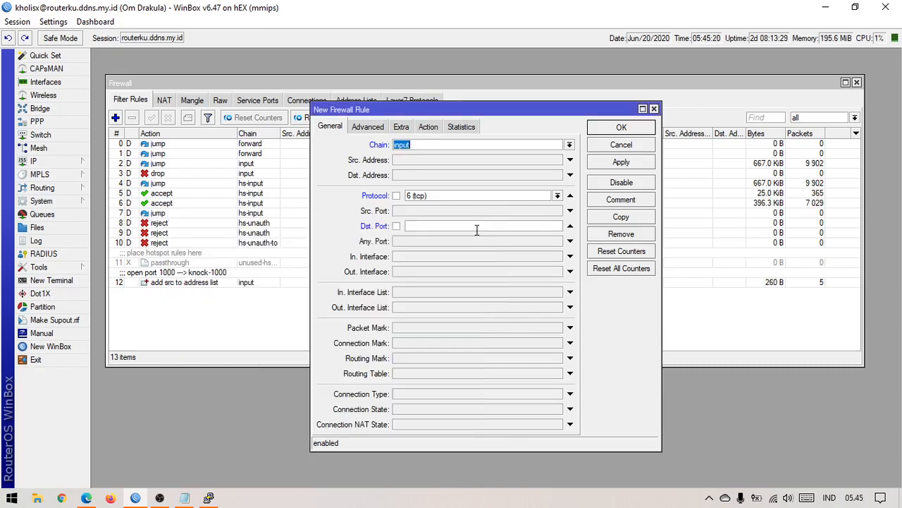
{"action": "left_click", "coordinate": [475, 227]}
{"action": "left_click", "coordinate": [184, 498]}
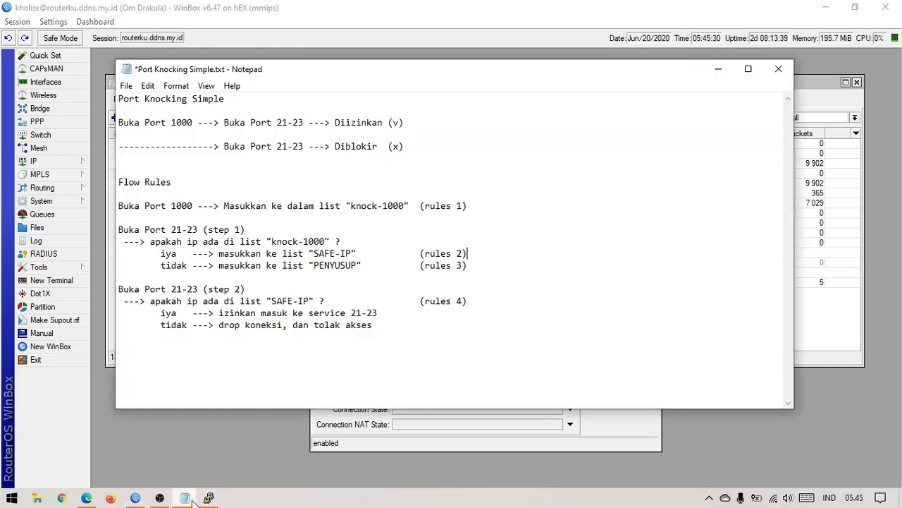
{"action": "left_click_drag", "start_coordinate": [157, 242], "coordinate": [337, 241]}
{"action": "left_click", "coordinate": [357, 239]}
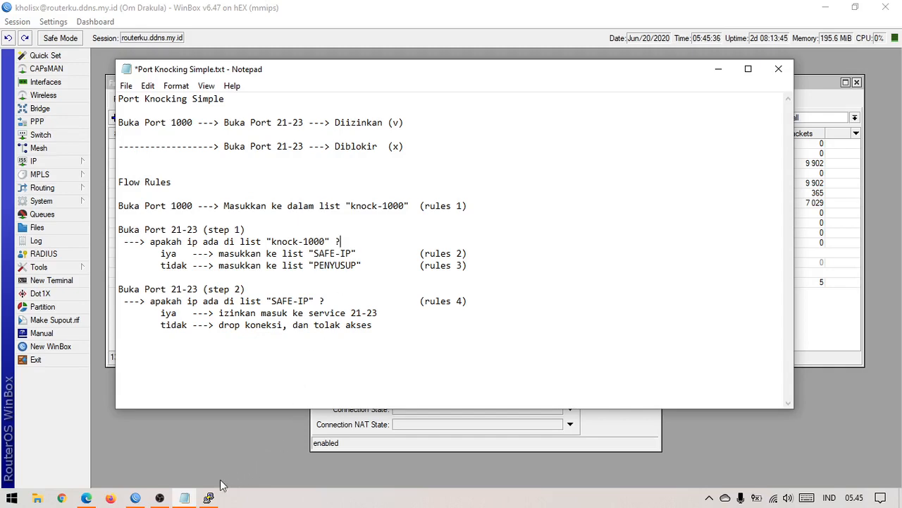
{"action": "left_click", "coordinate": [197, 444]}
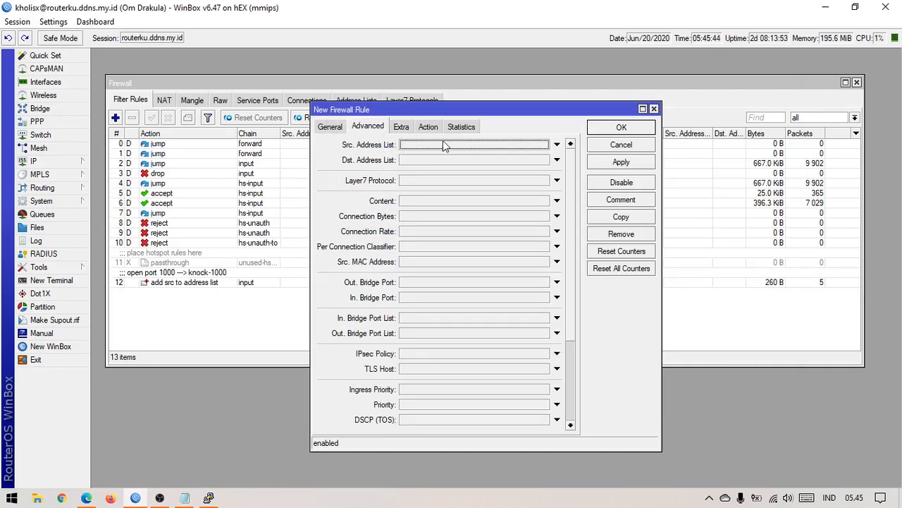
Step: Set the rule's Src. Address List to knock-1000 on the Advanced tab
{"action": "left_click", "coordinate": [556, 144]}
{"action": "left_click", "coordinate": [544, 145]}
{"action": "left_click", "coordinate": [535, 156]}
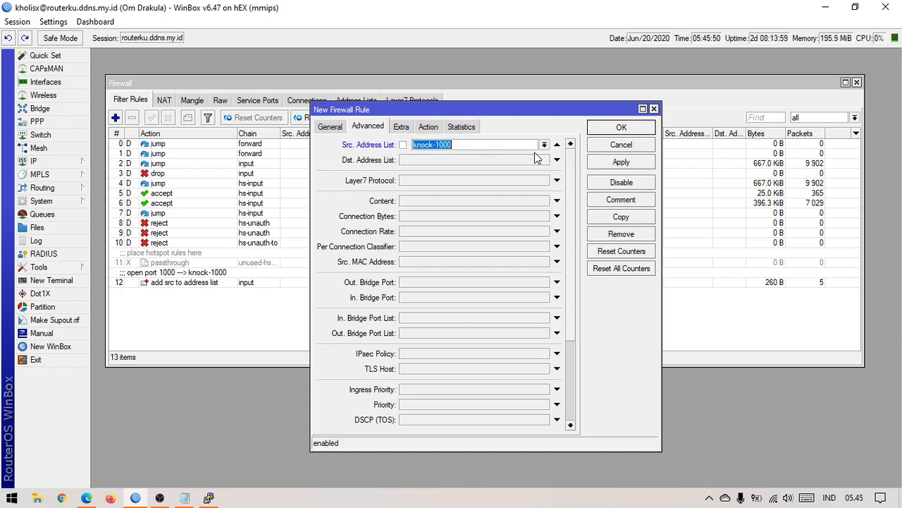
{"action": "left_click", "coordinate": [339, 126]}
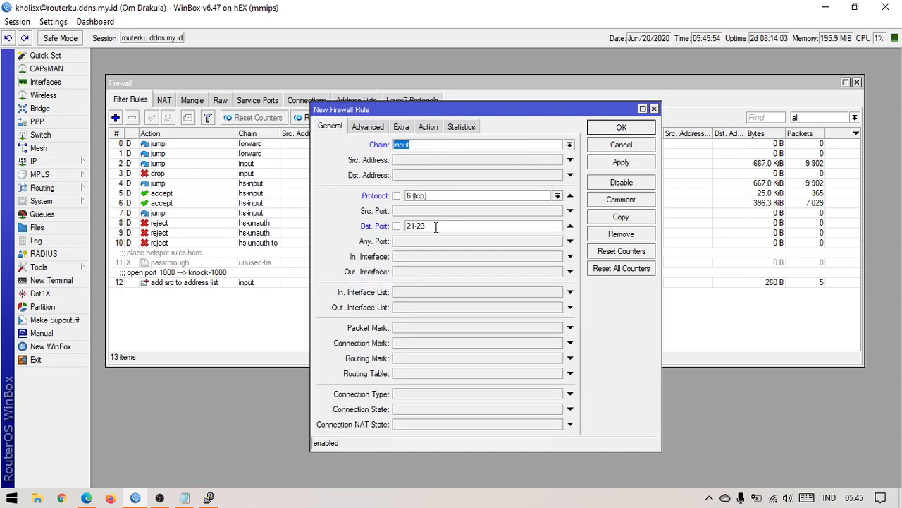
{"action": "left_click", "coordinate": [368, 127]}
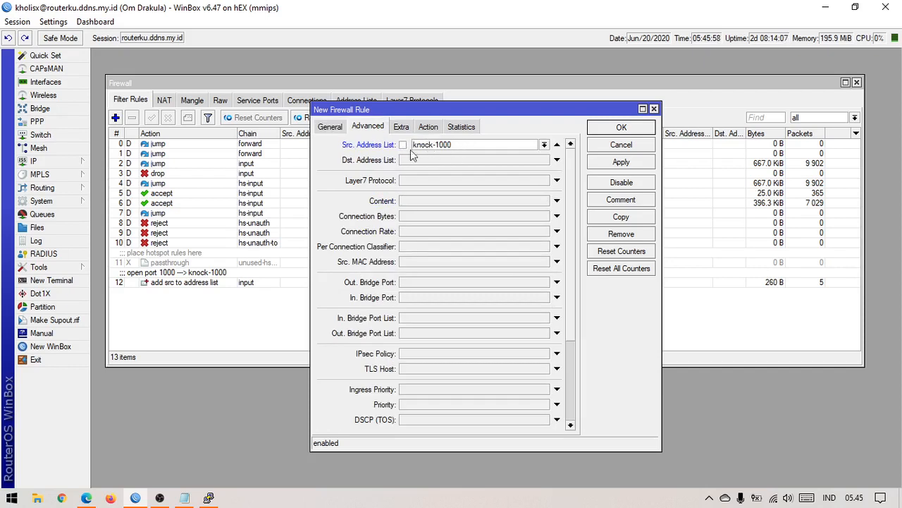
{"action": "left_click", "coordinate": [331, 128]}
{"action": "left_click", "coordinate": [436, 146]}
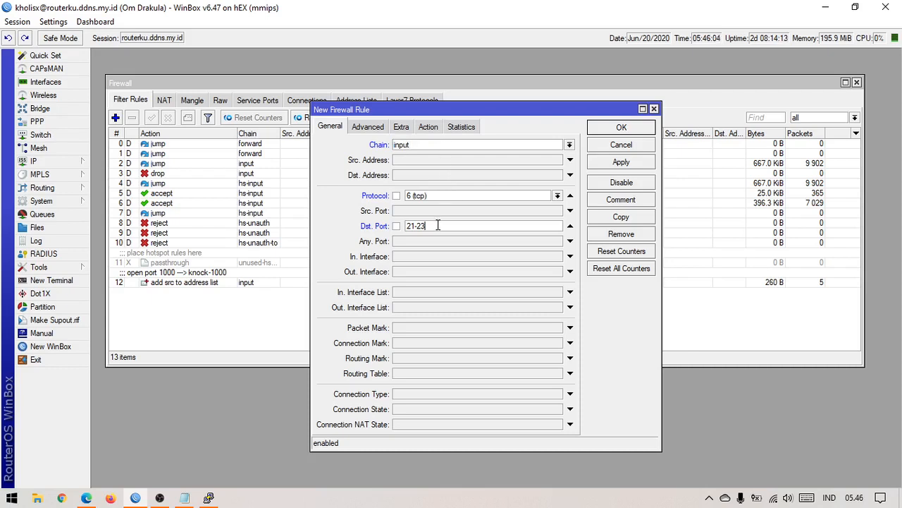
{"action": "left_click", "coordinate": [378, 125]}
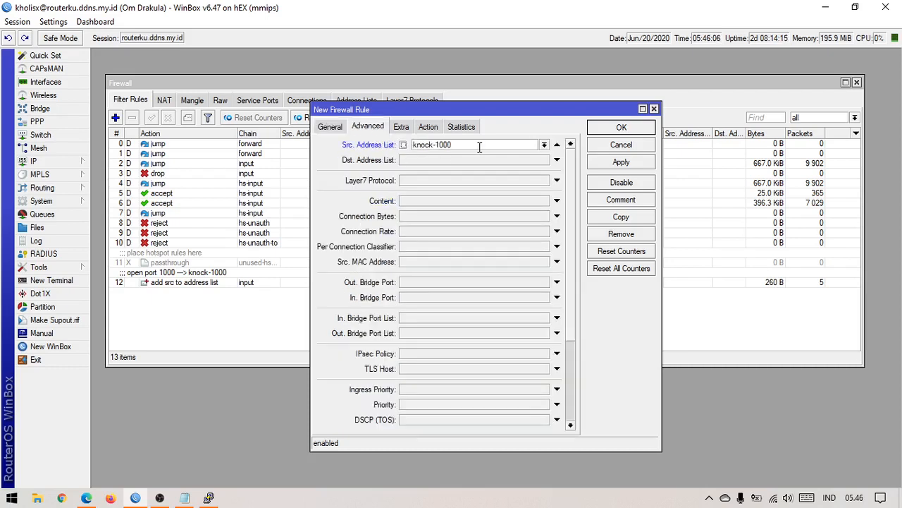
Step: Set the action to add src to address list with Address List SAFE-IP
{"action": "left_click", "coordinate": [429, 127]}
{"action": "left_click", "coordinate": [452, 144]}
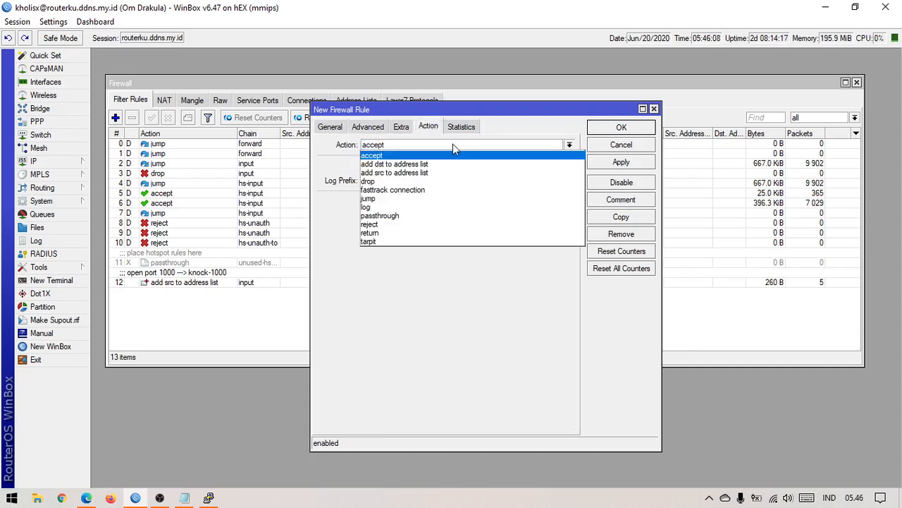
{"action": "left_click", "coordinate": [448, 173]}
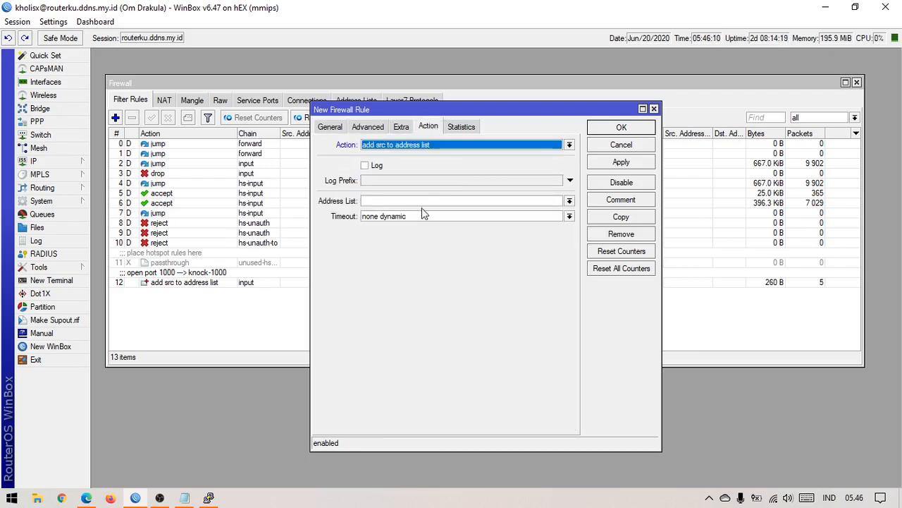
{"action": "left_click", "coordinate": [426, 200]}
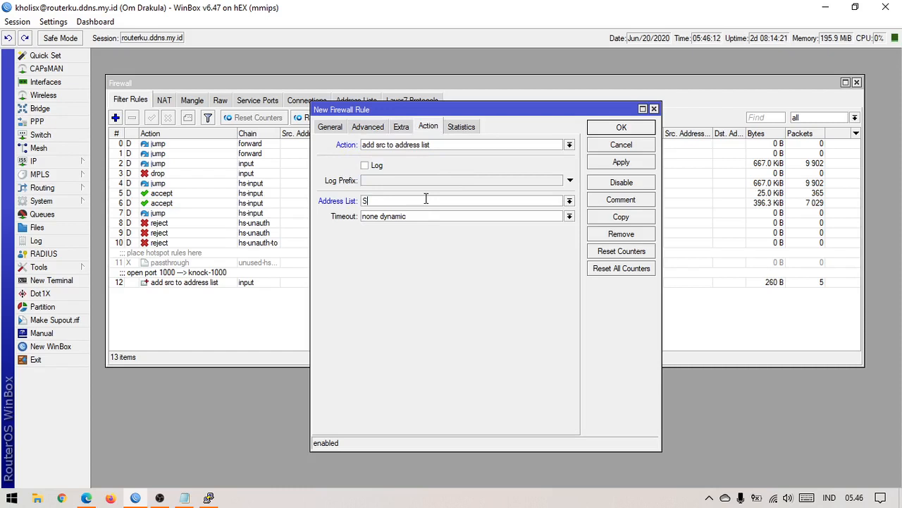
{"action": "type", "text": "SAFE-IP"}
{"action": "left_click", "coordinate": [415, 217]}
Step: Apply the rule, comment it 'Safe IP', and close it
{"action": "left_click", "coordinate": [604, 167]}
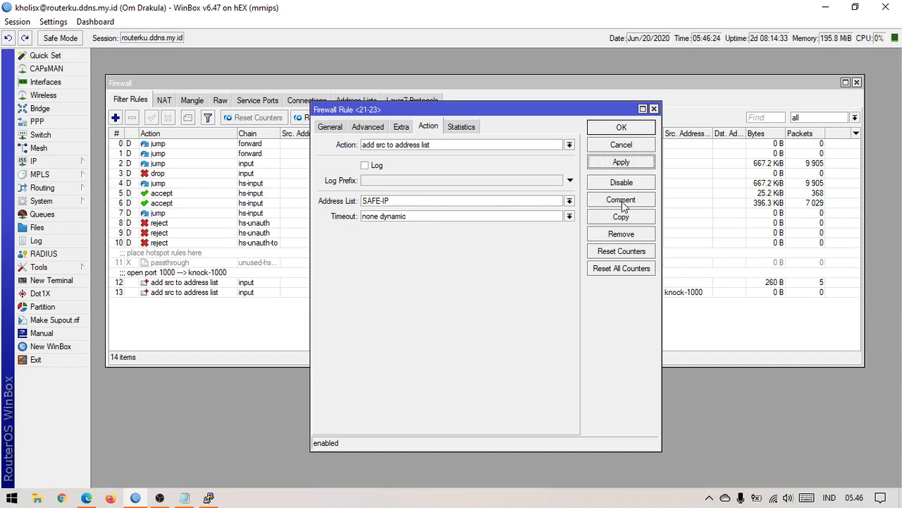
{"action": "left_click", "coordinate": [622, 200]}
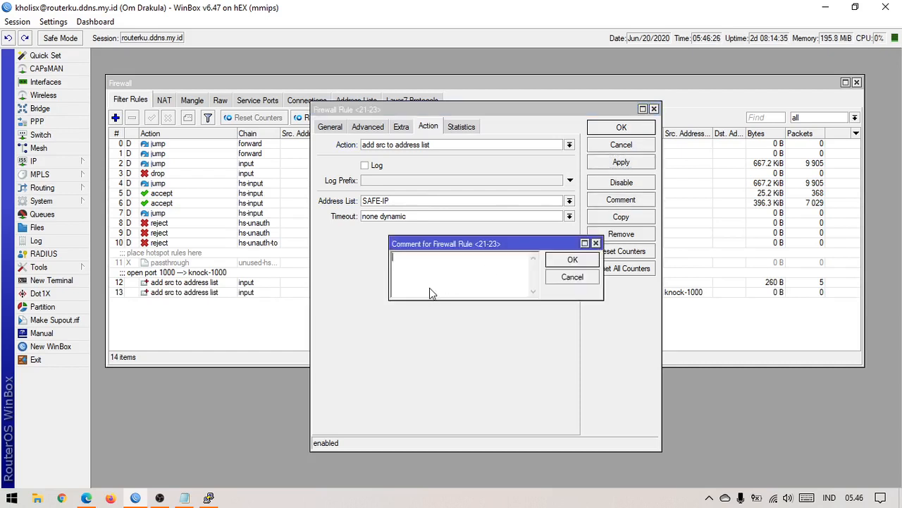
{"action": "type", "text": "Safe IP"}
{"action": "key", "text": "Return"}
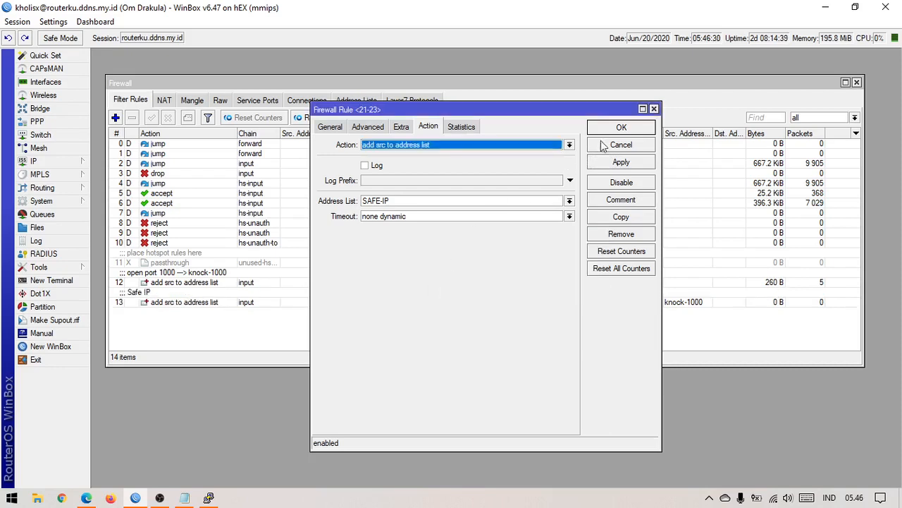
{"action": "left_click", "coordinate": [621, 127]}
Step: Reopen rule 13 to review its ports, knock-1000 source list and SAFE-IP action
{"action": "left_click", "coordinate": [445, 301]}
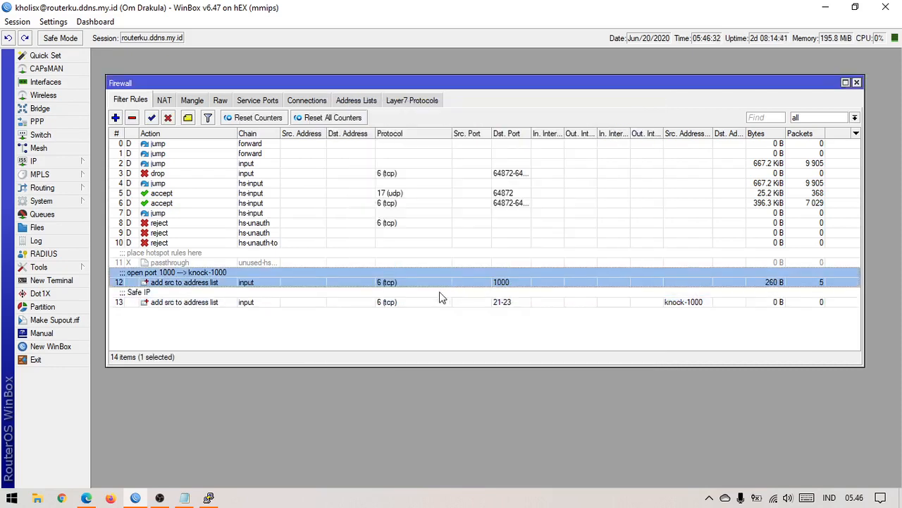
{"action": "double_click", "coordinate": [441, 299]}
{"action": "left_click", "coordinate": [327, 128]}
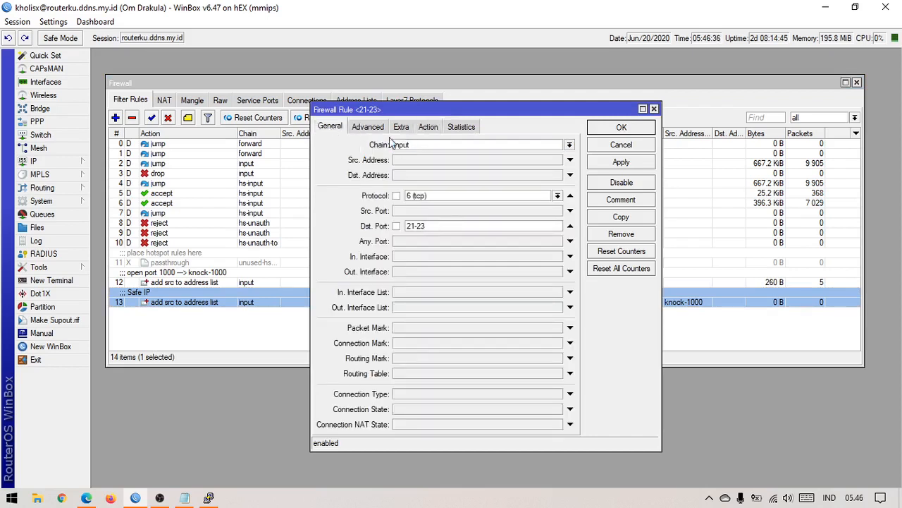
{"action": "left_click", "coordinate": [376, 127]}
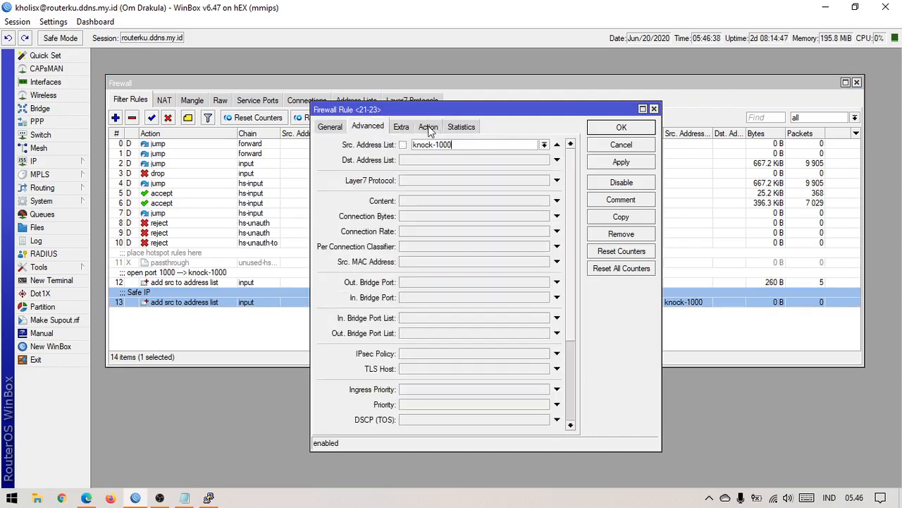
{"action": "left_click", "coordinate": [429, 127]}
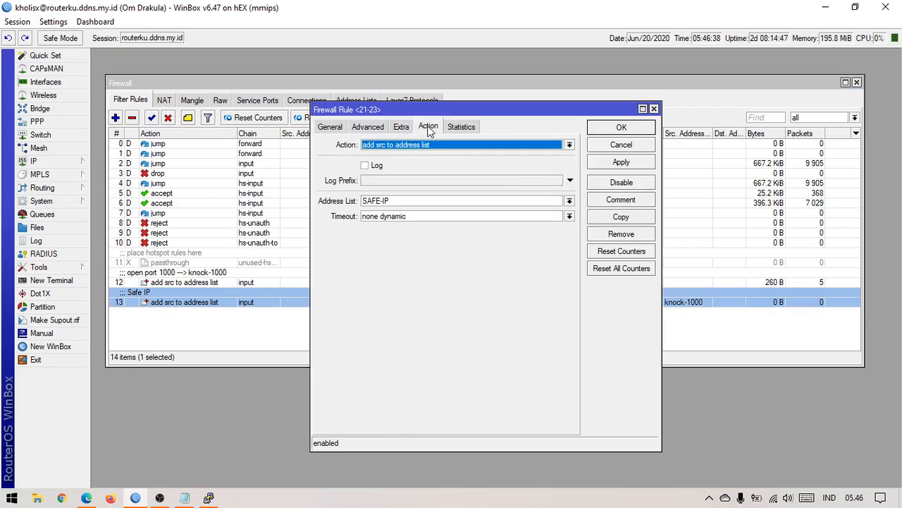
{"action": "left_click", "coordinate": [620, 129]}
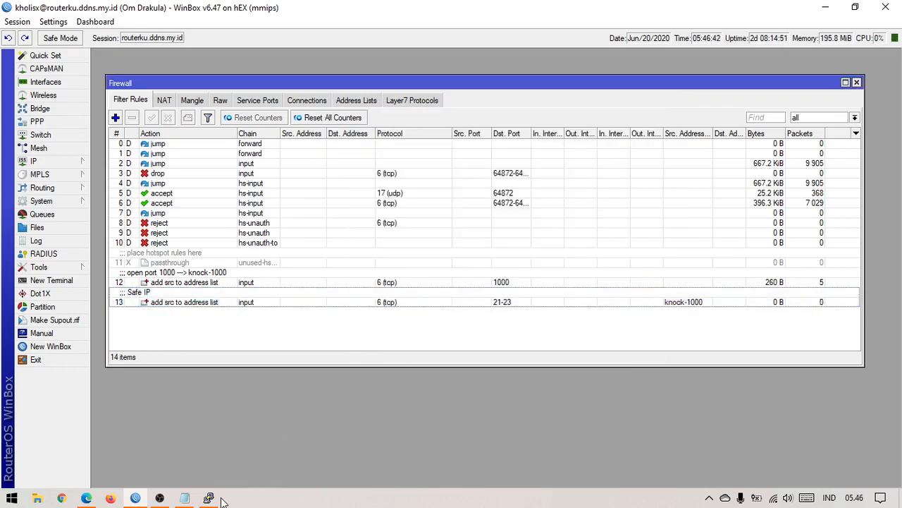
{"action": "left_click", "coordinate": [186, 498]}
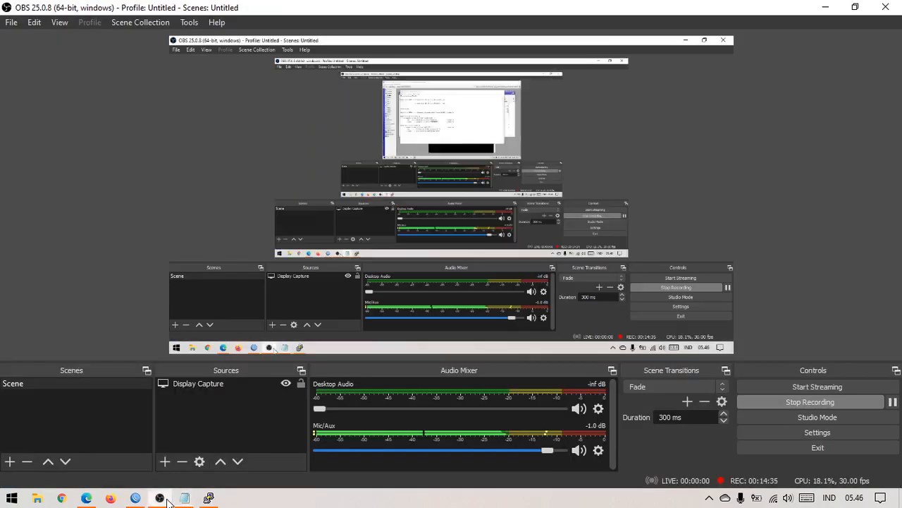
{"action": "left_click", "coordinate": [160, 497]}
{"action": "left_click", "coordinate": [136, 498]}
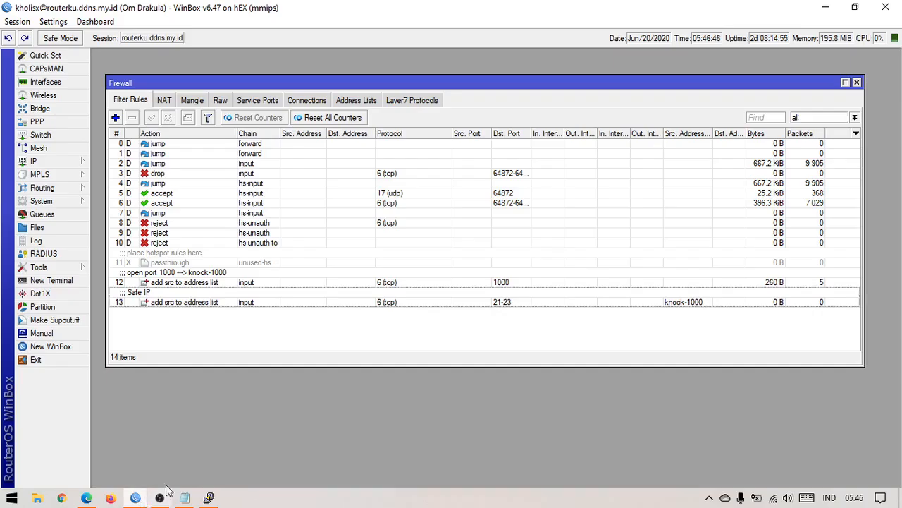
{"action": "left_click", "coordinate": [185, 497]}
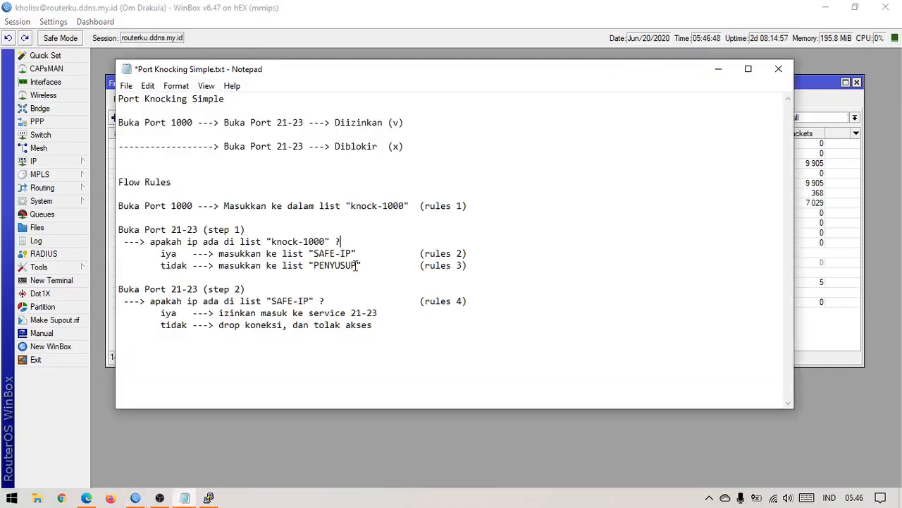
{"action": "left_click", "coordinate": [350, 243]}
{"action": "left_click_drag", "start_coordinate": [469, 265], "coordinate": [253, 252]}
{"action": "left_click_drag", "start_coordinate": [156, 230], "coordinate": [282, 242]}
{"action": "left_click", "coordinate": [354, 242]}
{"action": "left_click_drag", "start_coordinate": [215, 265], "coordinate": [328, 268]}
{"action": "left_click", "coordinate": [358, 270]}
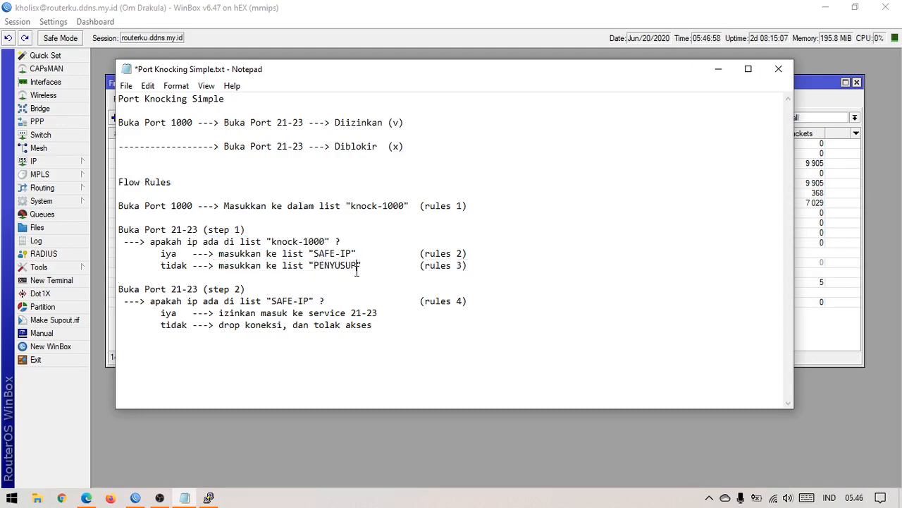
{"action": "left_click", "coordinate": [285, 439]}
{"action": "left_click", "coordinate": [115, 118]}
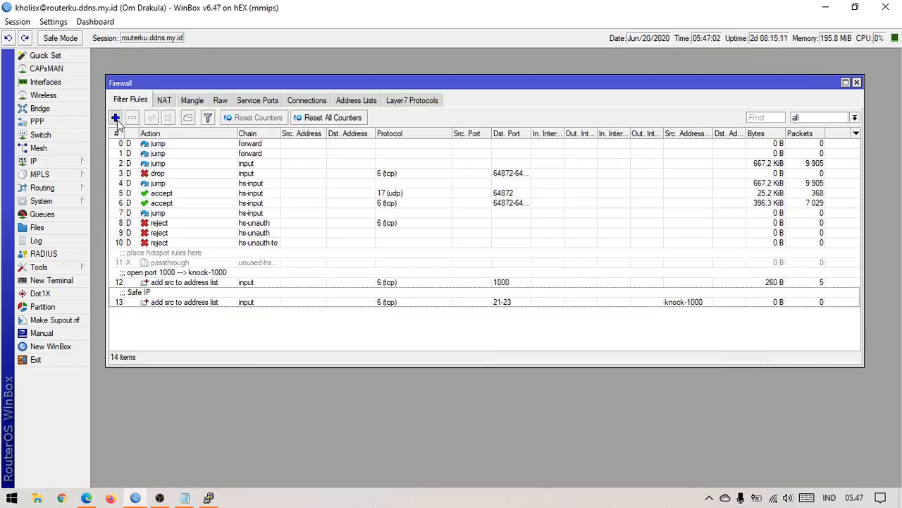
Step: Set the new rule to Chain input, protocol tcp, Dst. Port 21-23
{"action": "left_click", "coordinate": [340, 131]}
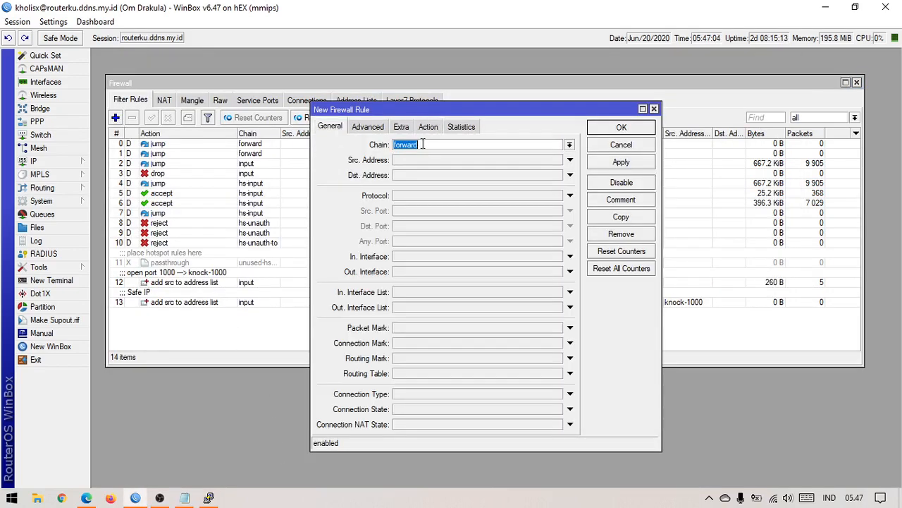
{"action": "left_click", "coordinate": [569, 145]}
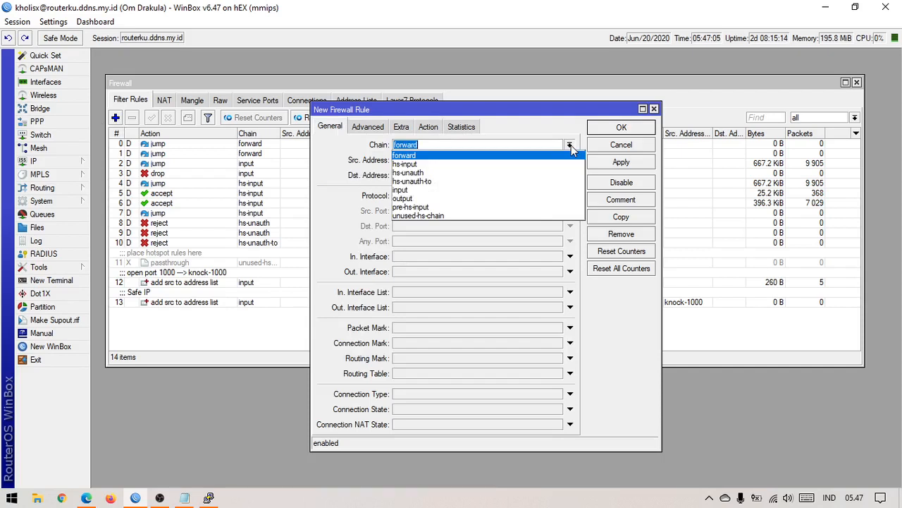
{"action": "left_click", "coordinate": [498, 190]}
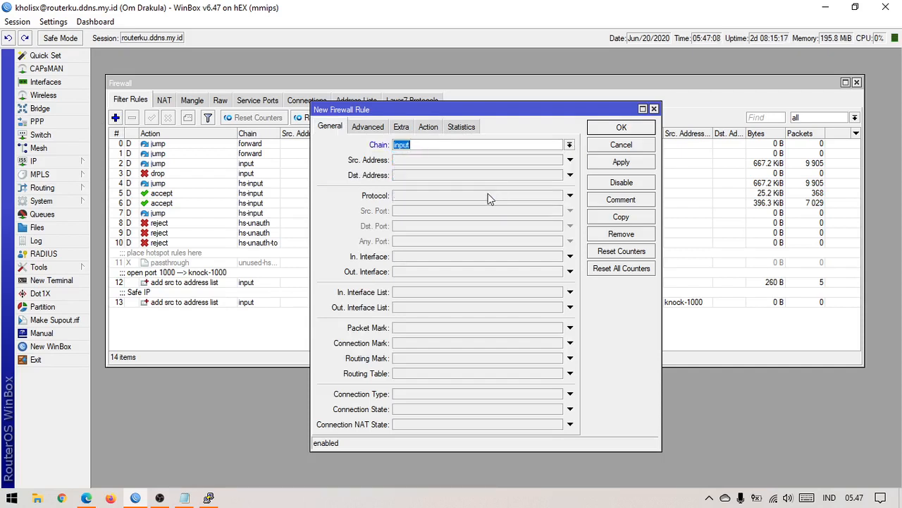
{"action": "left_click", "coordinate": [488, 196]}
{"action": "left_click", "coordinate": [460, 225]}
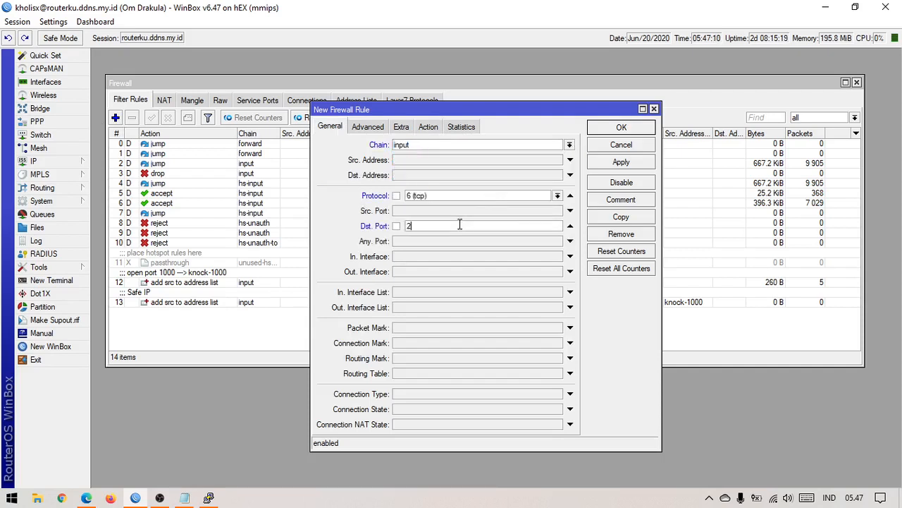
{"action": "type", "text": "21-23"}
Step: Set the action to add src to address list PENYUSUP with timeout 00:10:00
{"action": "left_click", "coordinate": [371, 130]}
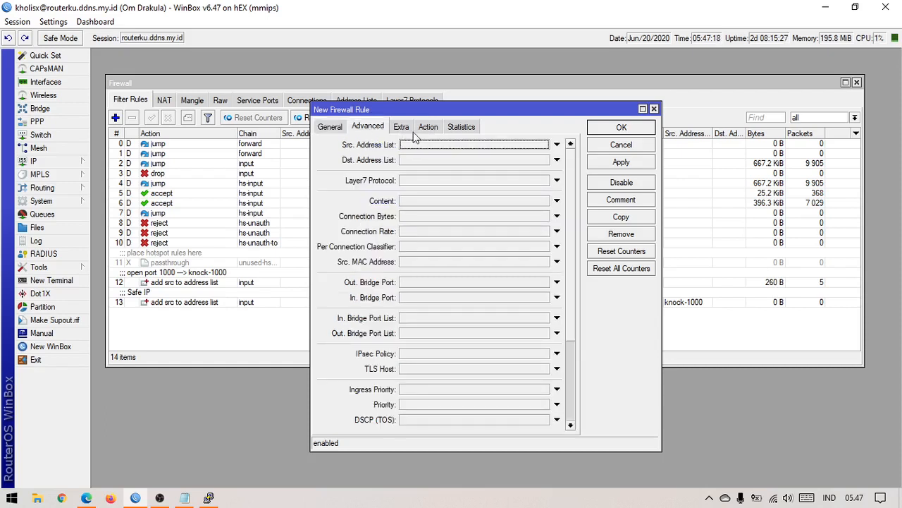
{"action": "left_click", "coordinate": [433, 130]}
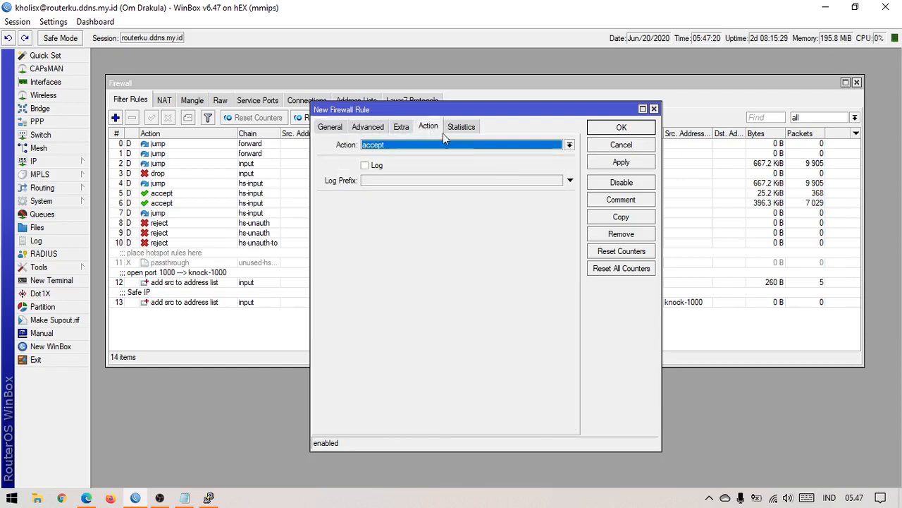
{"action": "left_click", "coordinate": [544, 150]}
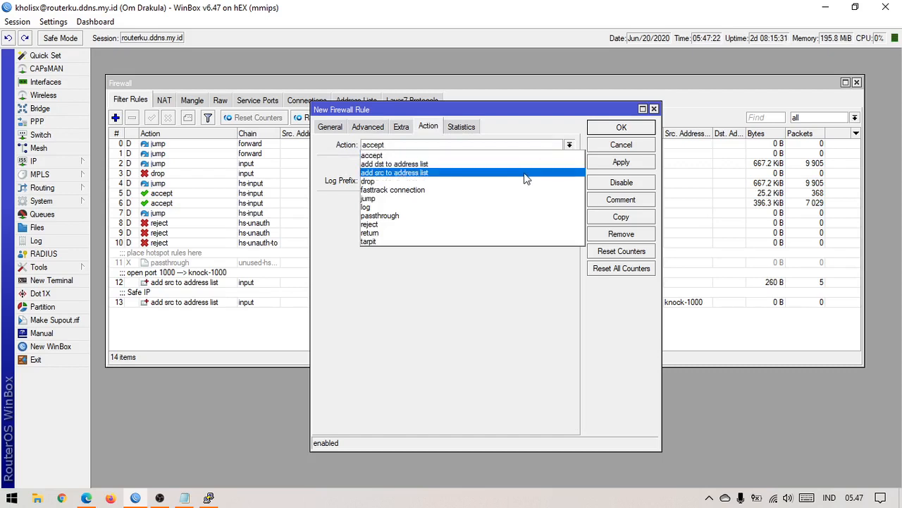
{"action": "left_click", "coordinate": [519, 172]}
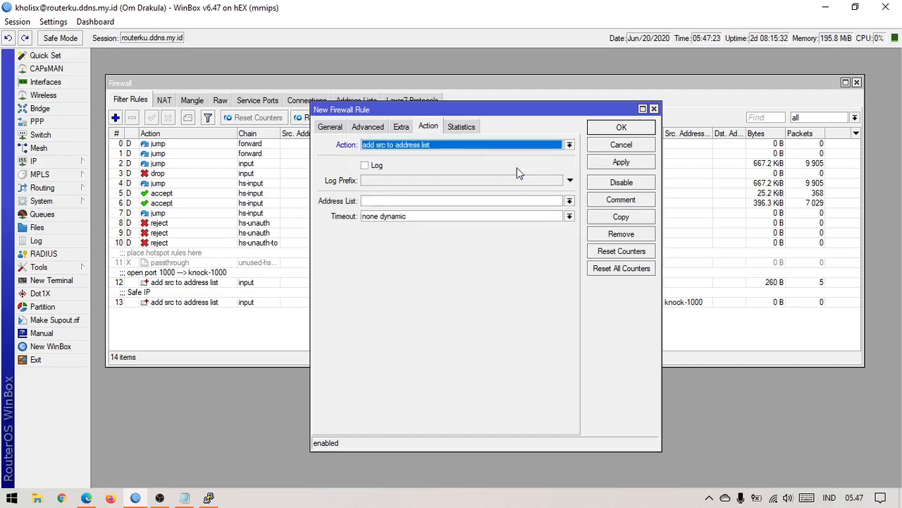
{"action": "left_click", "coordinate": [440, 200]}
{"action": "type", "text": "P"}
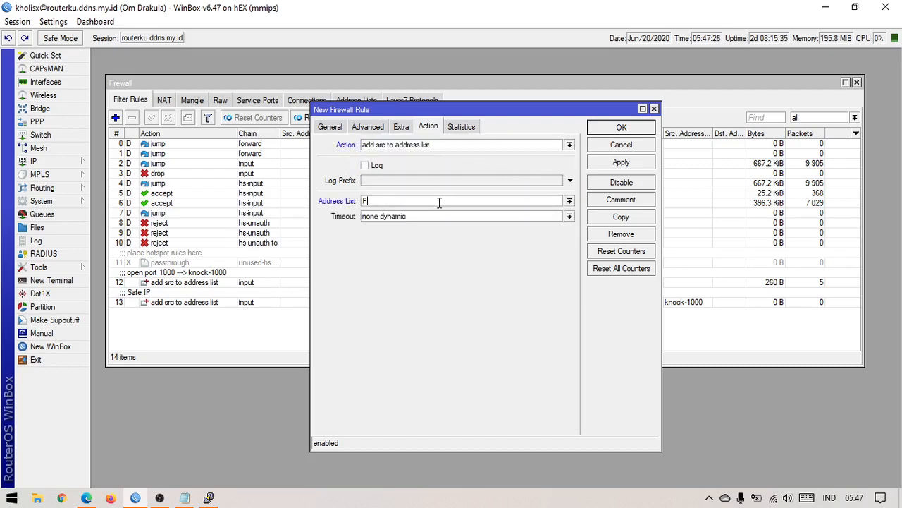
{"action": "type", "text": "ENYUSUP"}
{"action": "left_click", "coordinate": [421, 216]}
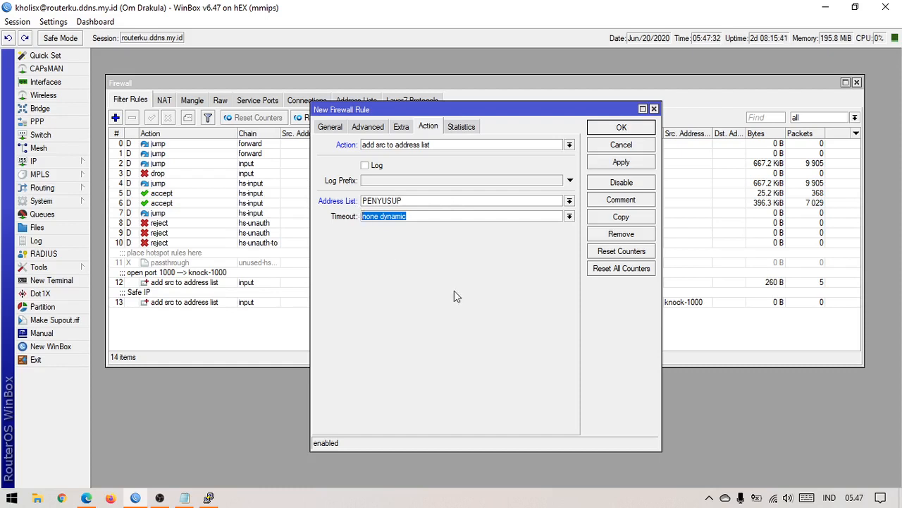
{"action": "type", "text": "00:10"}
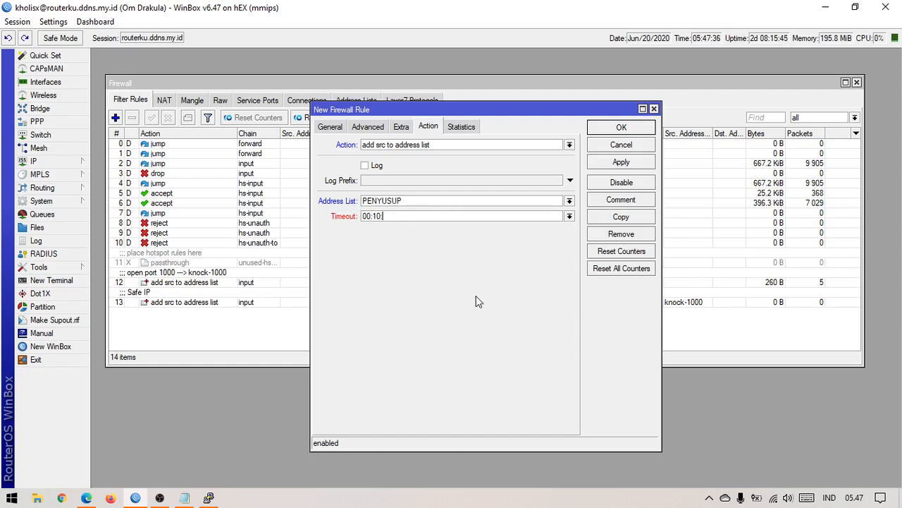
{"action": "type", "text": ":00"}
Step: Apply the rule, comment it 'Penyusup', and close it
{"action": "left_click", "coordinate": [631, 165]}
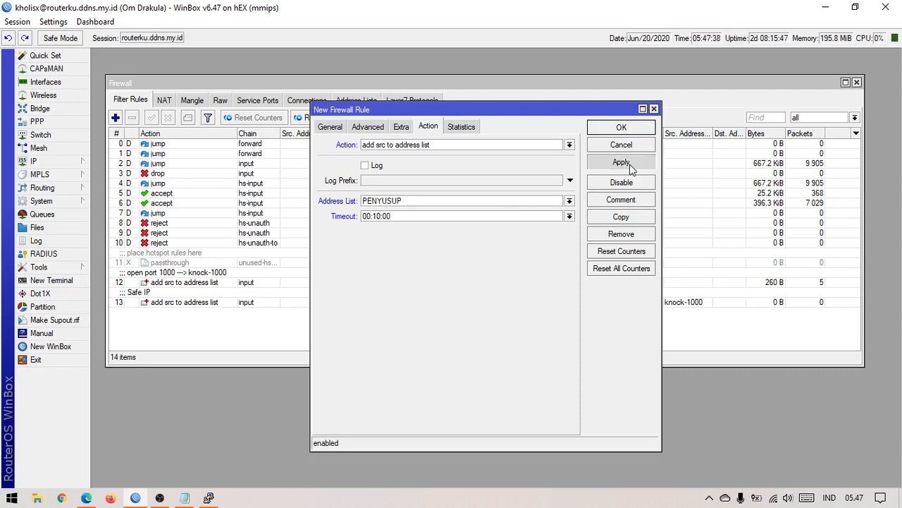
{"action": "left_click", "coordinate": [639, 204]}
{"action": "type", "text": "Pe"}
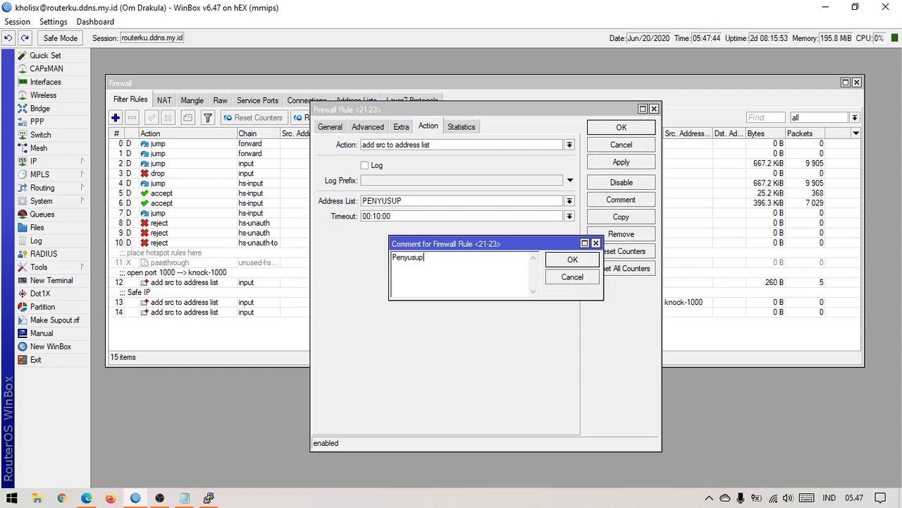
{"action": "type", "text": "nyusup"}
{"action": "left_click", "coordinate": [572, 258]}
{"action": "left_click", "coordinate": [626, 128]}
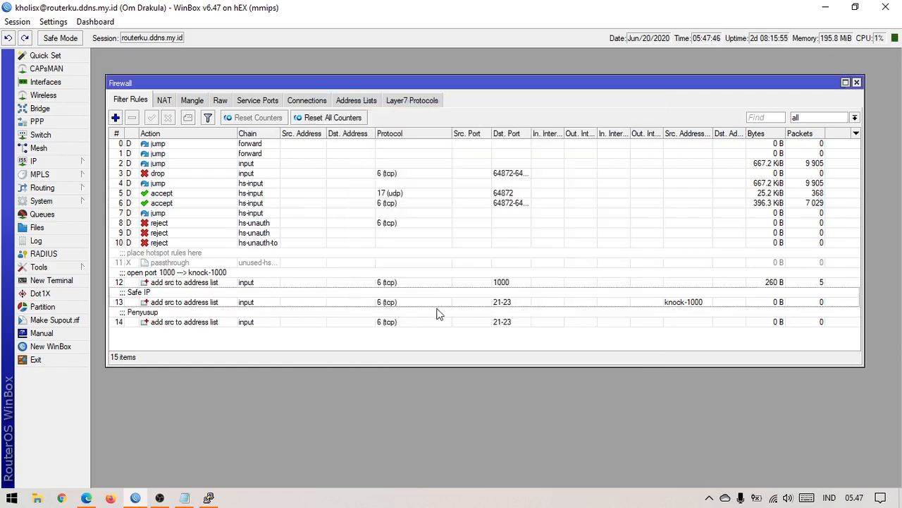
Step: Review the port 1000, Safe IP and Penyusup rules in the filter list
{"action": "left_click", "coordinate": [386, 292]}
{"action": "left_click", "coordinate": [391, 281]}
{"action": "left_click", "coordinate": [385, 292]}
{"action": "left_click", "coordinate": [377, 322]}
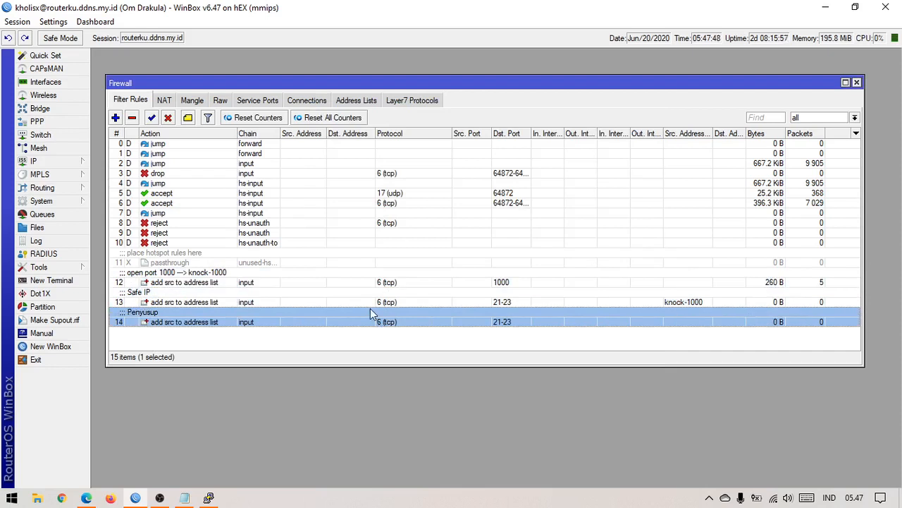
{"action": "left_click", "coordinate": [377, 281]}
{"action": "left_click", "coordinate": [278, 298]}
{"action": "left_click", "coordinate": [287, 282]}
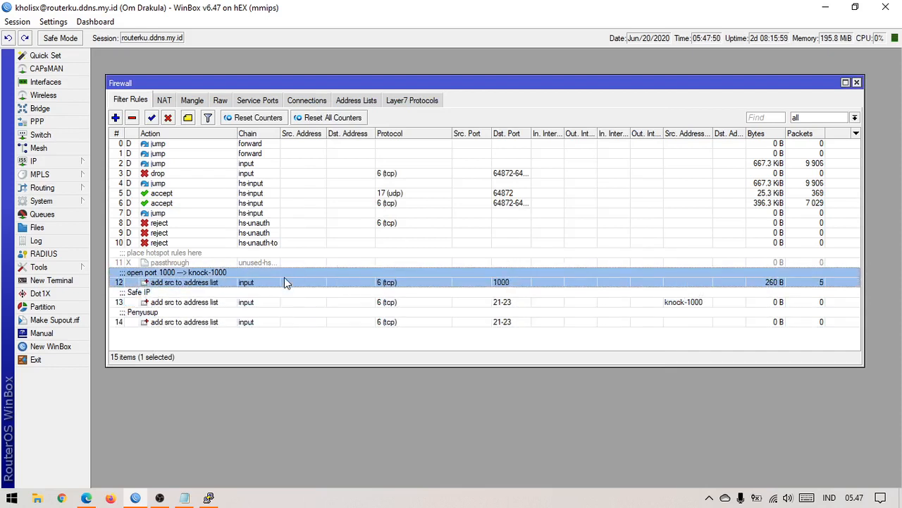
{"action": "left_click", "coordinate": [364, 100]}
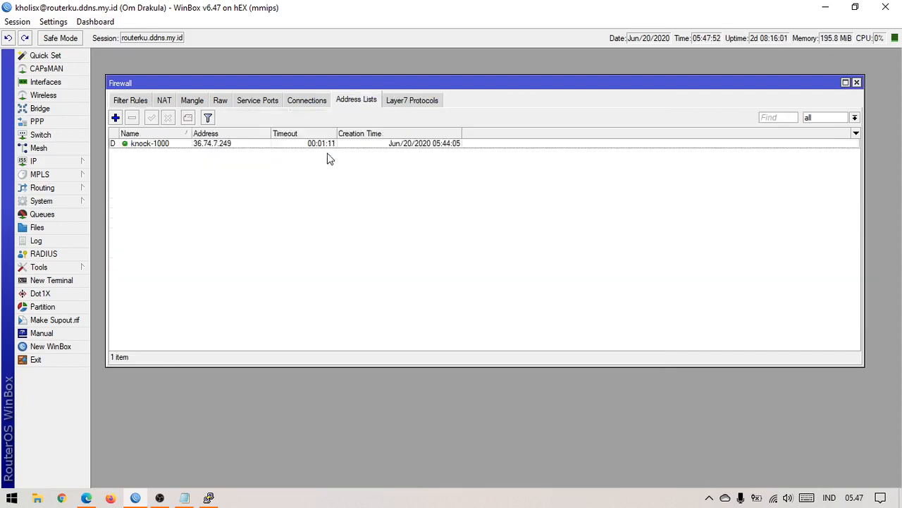
{"action": "left_click", "coordinate": [137, 102]}
{"action": "left_click", "coordinate": [238, 303]}
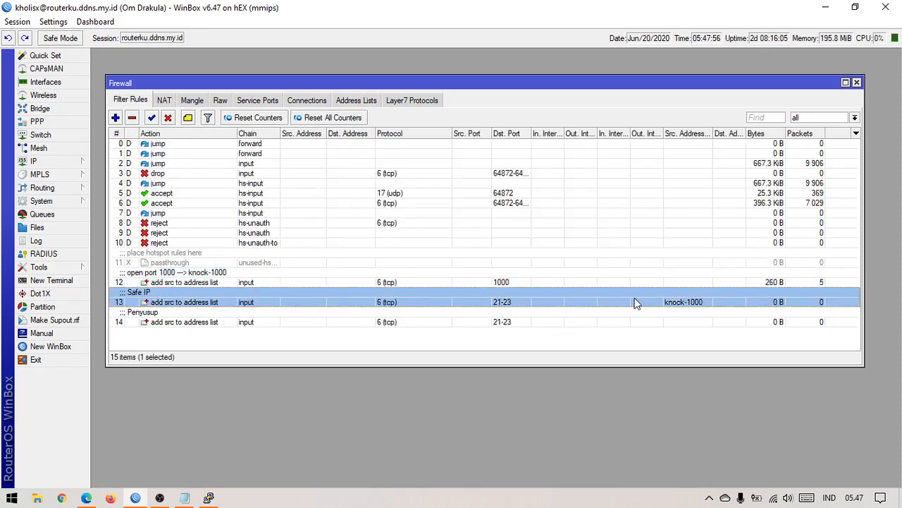
{"action": "left_click", "coordinate": [274, 321]}
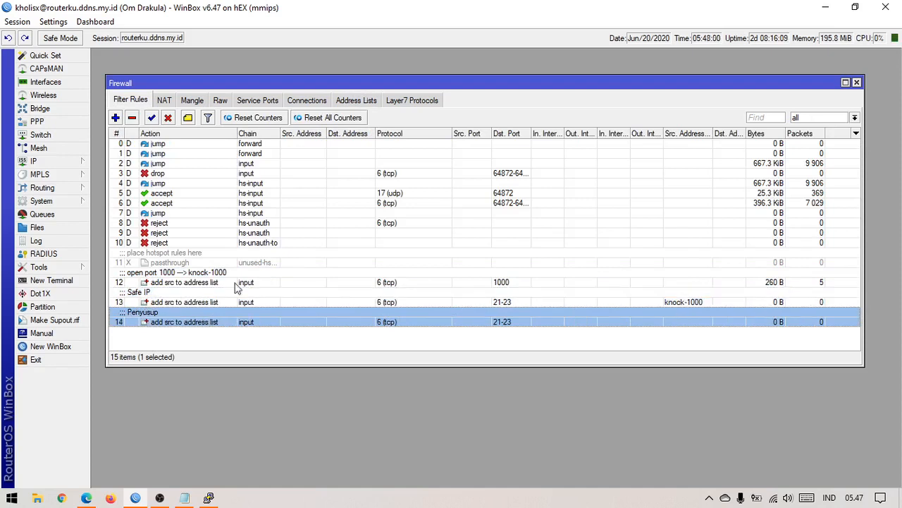
Step: Remove the knock-1000 address-list entry and bring PuTTY back up
{"action": "left_click", "coordinate": [354, 105]}
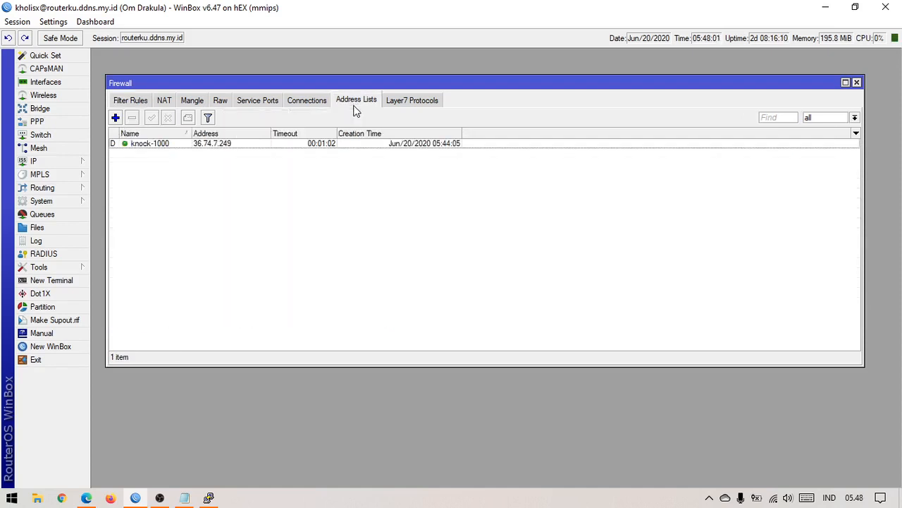
{"action": "left_click", "coordinate": [229, 144]}
{"action": "left_click", "coordinate": [132, 117]}
{"action": "left_click", "coordinate": [212, 499]}
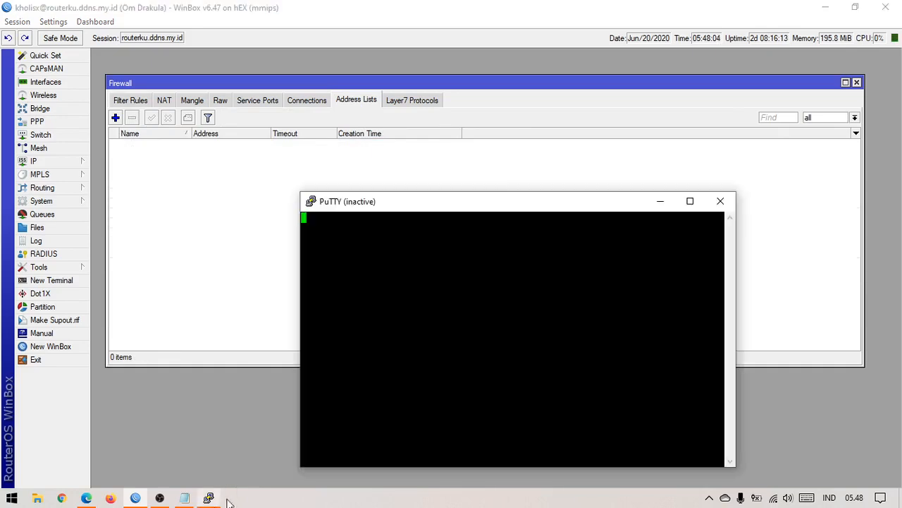
Step: Start a new PuTTY session from the window menu and minimize the old terminal
{"action": "right_click", "coordinate": [491, 206]}
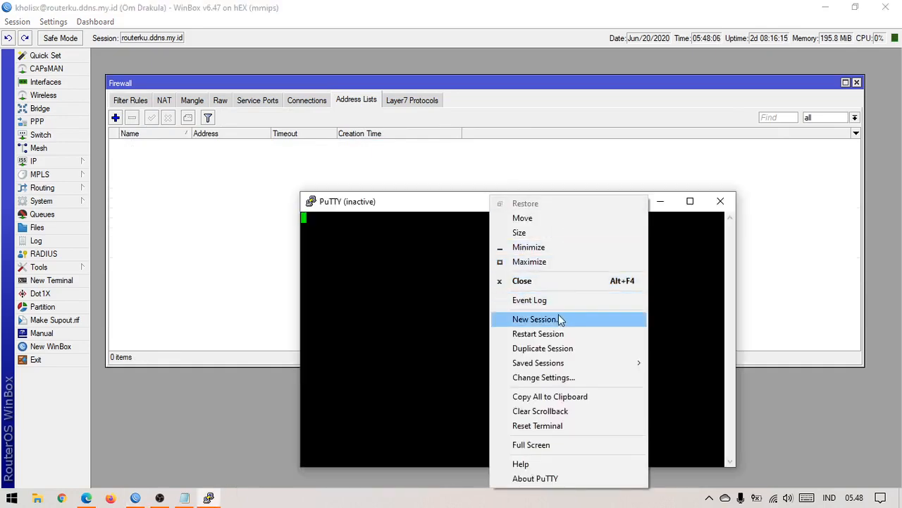
{"action": "left_click", "coordinate": [558, 319]}
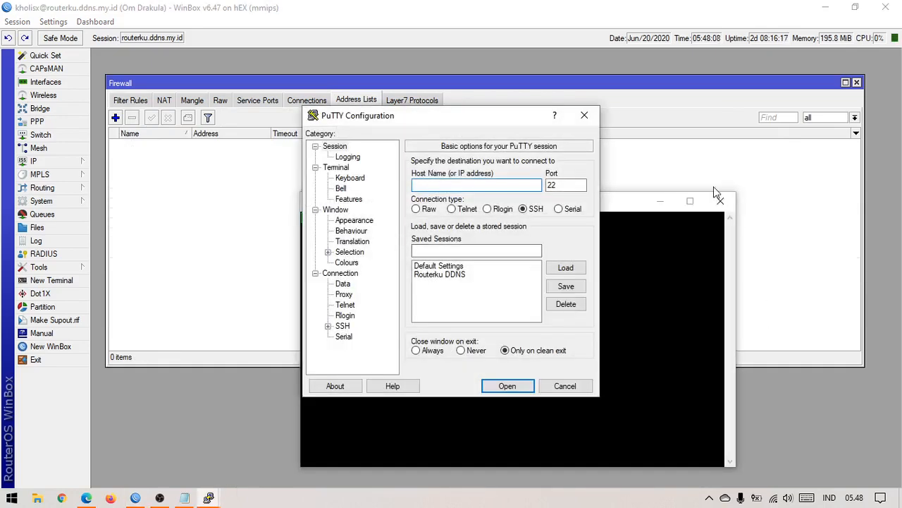
{"action": "left_click", "coordinate": [661, 202]}
{"action": "left_click_drag", "start_coordinate": [470, 118], "coordinate": [514, 189]}
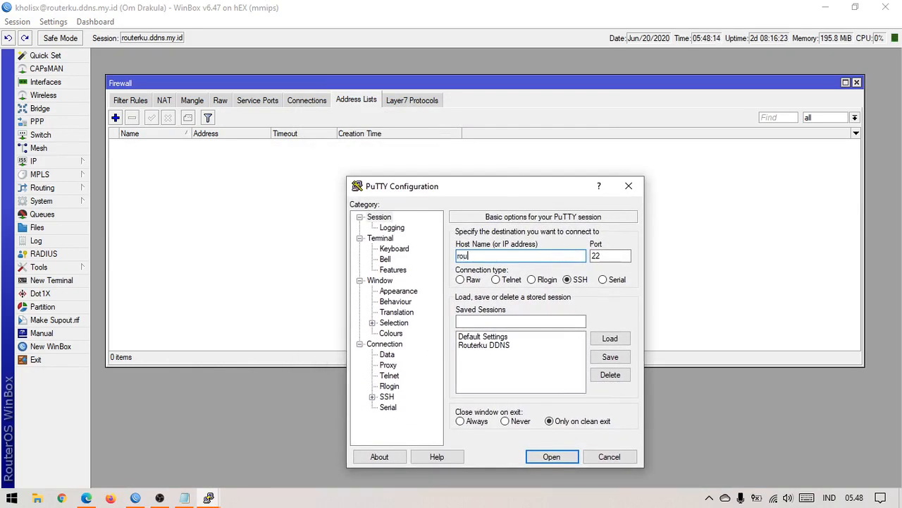
{"action": "type", "text": "ku.ddns.my.id"}
{"action": "left_click_drag", "start_coordinate": [525, 255], "coordinate": [434, 254]}
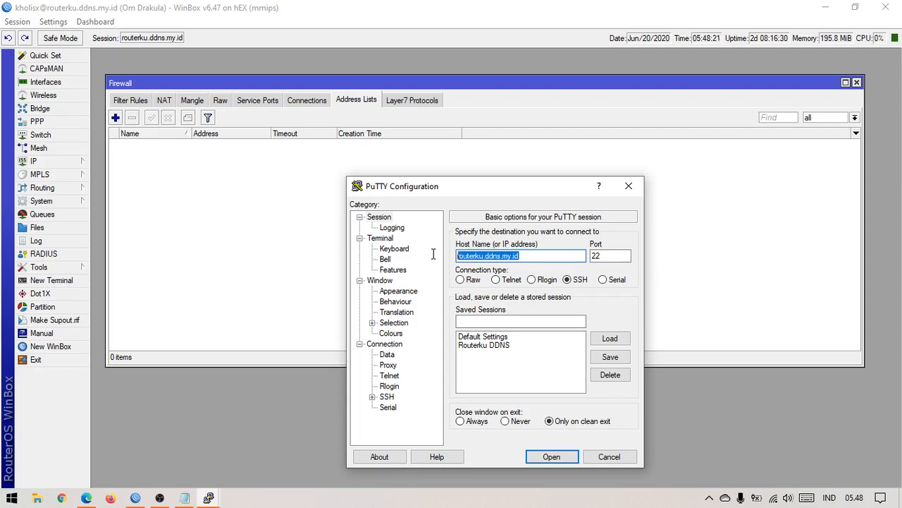
{"action": "left_click", "coordinate": [528, 256]}
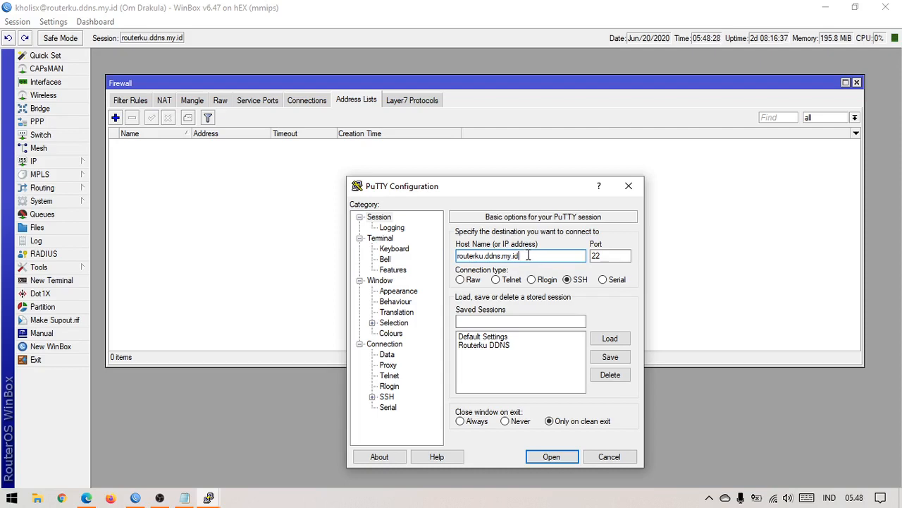
{"action": "left_click", "coordinate": [616, 255]}
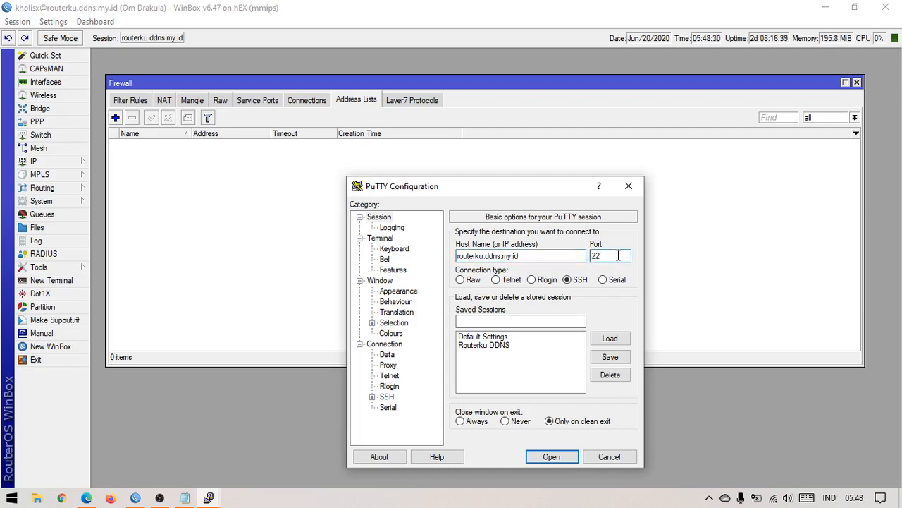
{"action": "double_click", "coordinate": [618, 256]}
{"action": "double_click", "coordinate": [613, 256]}
{"action": "type", "text": "1000"}
{"action": "left_click", "coordinate": [552, 457]}
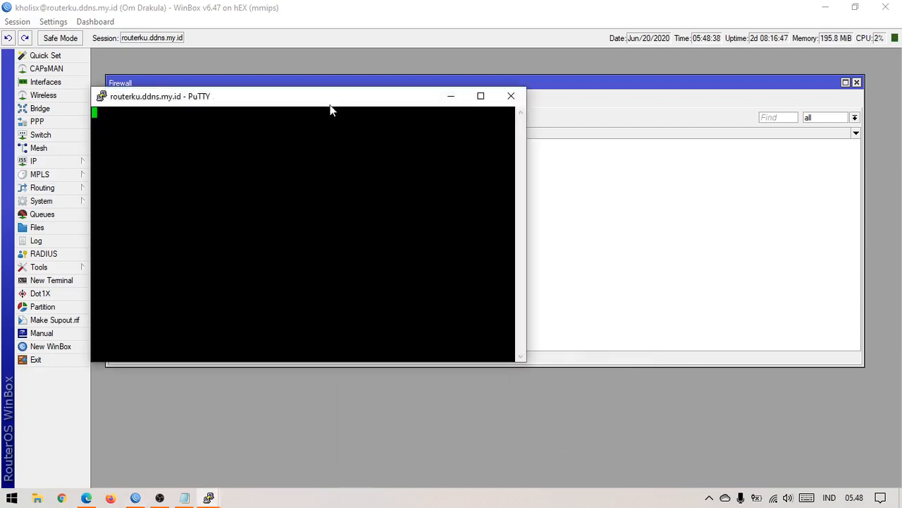
Step: Dismiss the port 1000 Connection refused error and start a new PuTTY session
{"action": "left_click_drag", "start_coordinate": [343, 104], "coordinate": [486, 186]}
{"action": "left_click", "coordinate": [515, 296]}
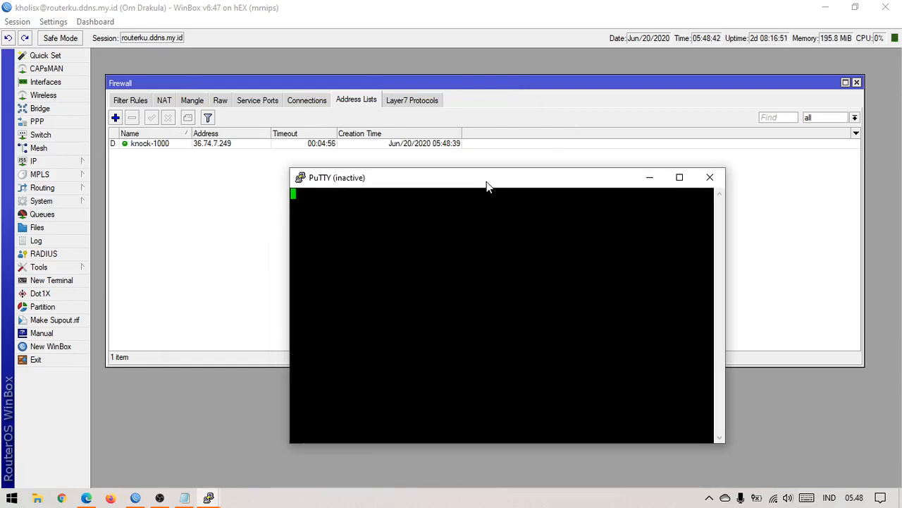
{"action": "right_click", "coordinate": [487, 186]}
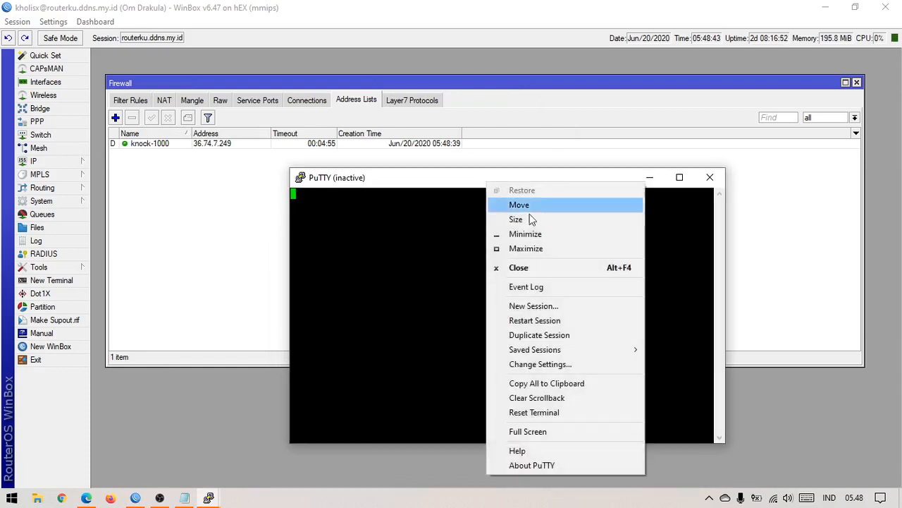
{"action": "left_click", "coordinate": [554, 306]}
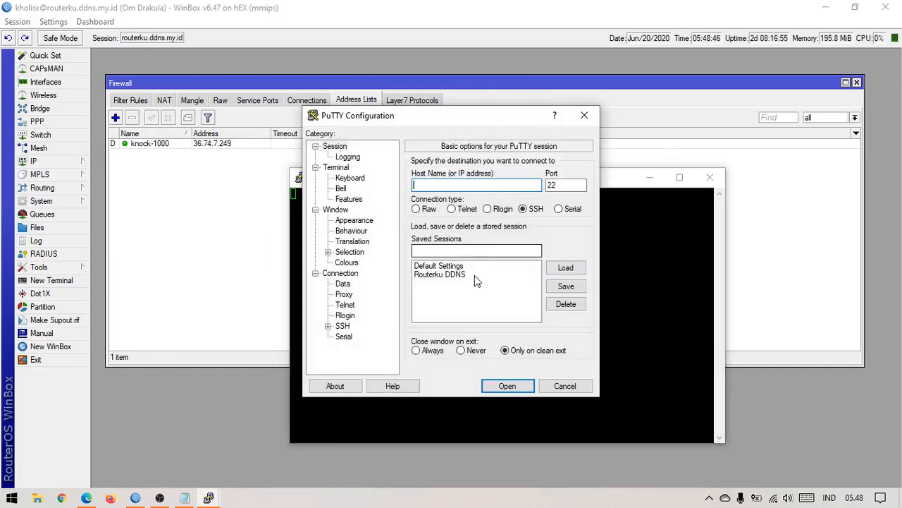
Step: Open an SSH connection to routerku.ddns.my.id on port 22, reaching the 'login as:' prompt
{"action": "left_click_drag", "start_coordinate": [520, 121], "coordinate": [485, 192]}
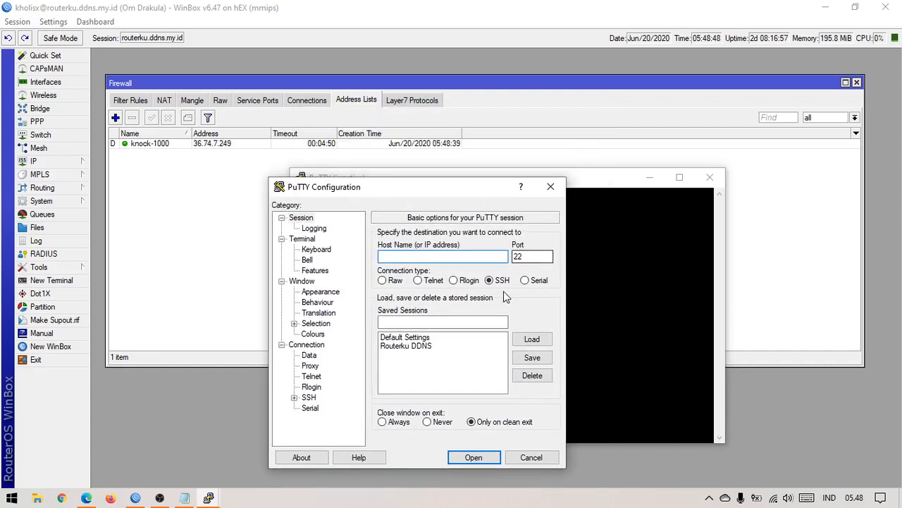
{"action": "type", "text": "routerku.dd"}
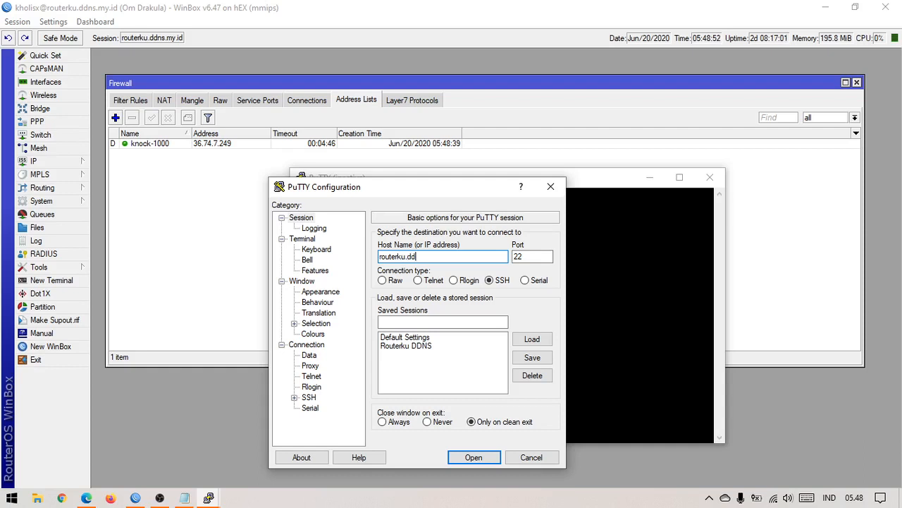
{"action": "type", "text": "ns.my.id"}
{"action": "left_click", "coordinate": [536, 255]}
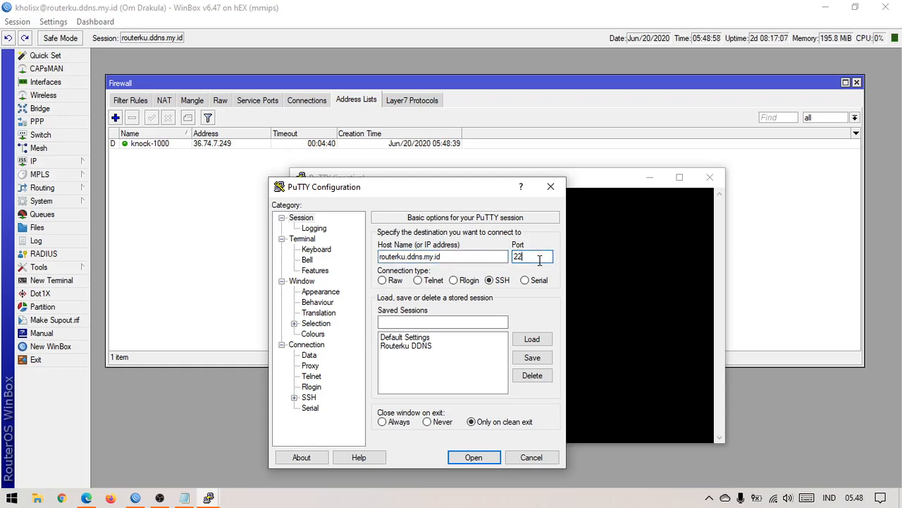
{"action": "left_click", "coordinate": [472, 458]}
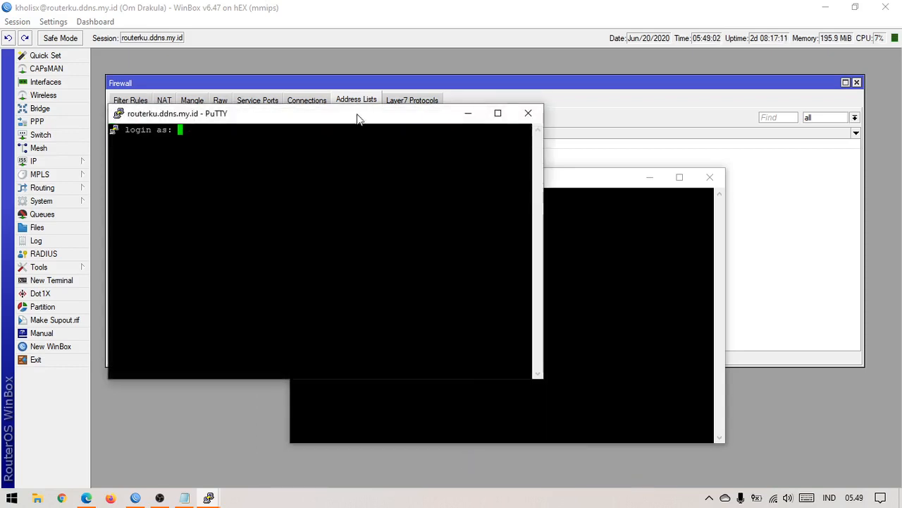
{"action": "left_click_drag", "start_coordinate": [358, 117], "coordinate": [387, 217]}
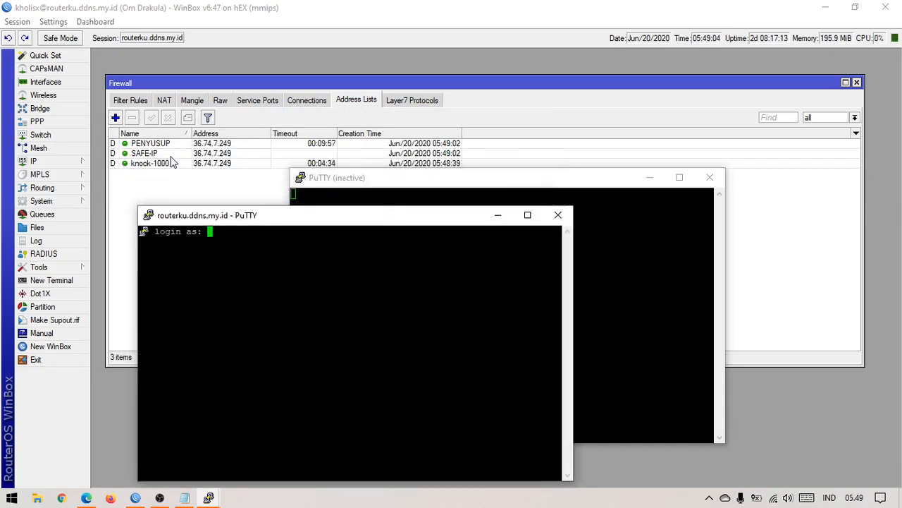
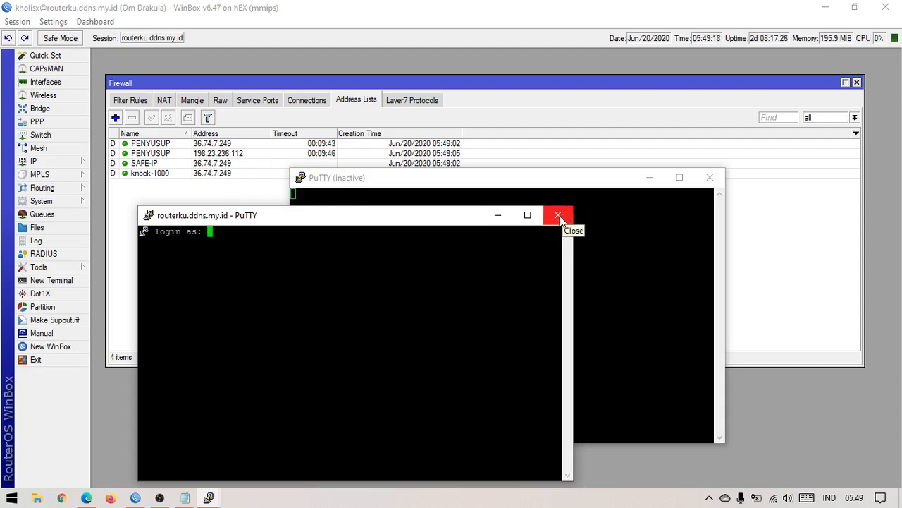
Step: Close the idle PuTTY login session and delete all four dynamic address-list entries
{"action": "left_click", "coordinate": [558, 216]}
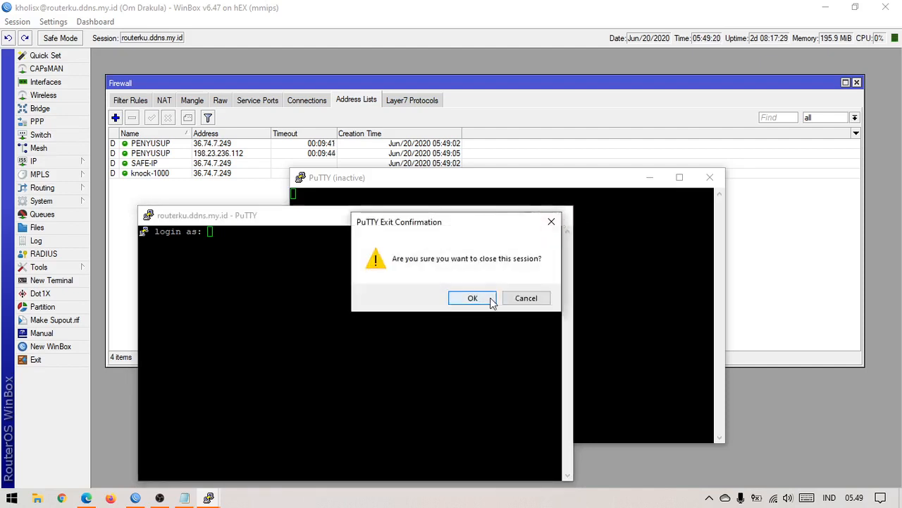
{"action": "left_click", "coordinate": [481, 300]}
{"action": "left_click", "coordinate": [199, 177]}
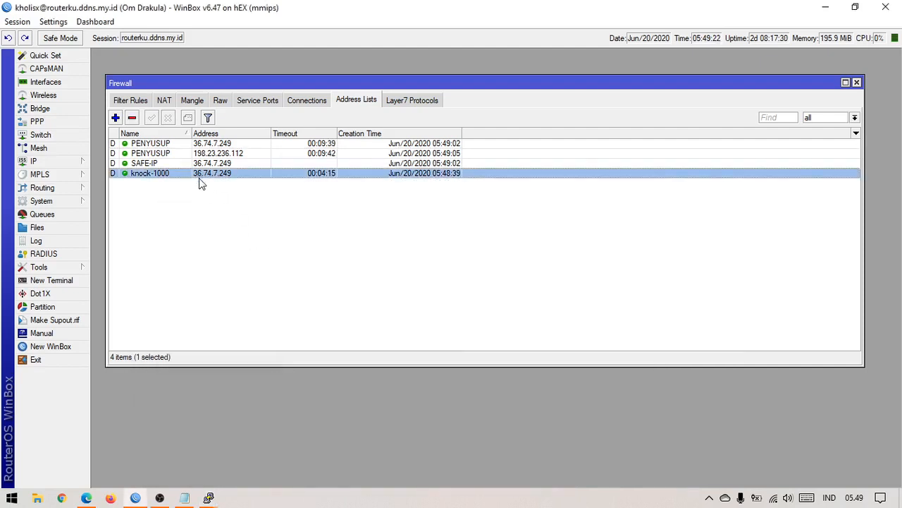
{"action": "key", "text": "ctrl+a"}
{"action": "left_click", "coordinate": [131, 120]}
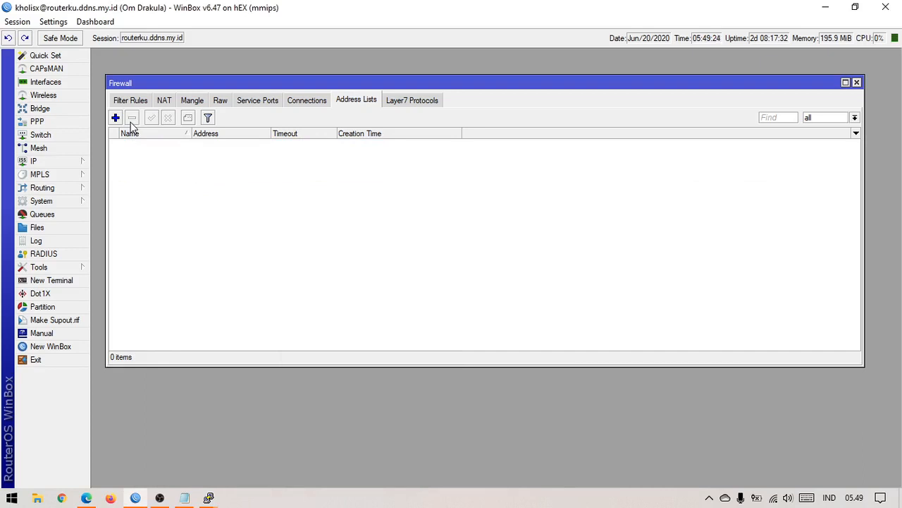
Step: Show Filter Rules and select rules 12 (port 1000 knock), 13 (Safe IP) and 14 (Penyusup)
{"action": "left_click", "coordinate": [130, 100]}
{"action": "left_click", "coordinate": [241, 296]}
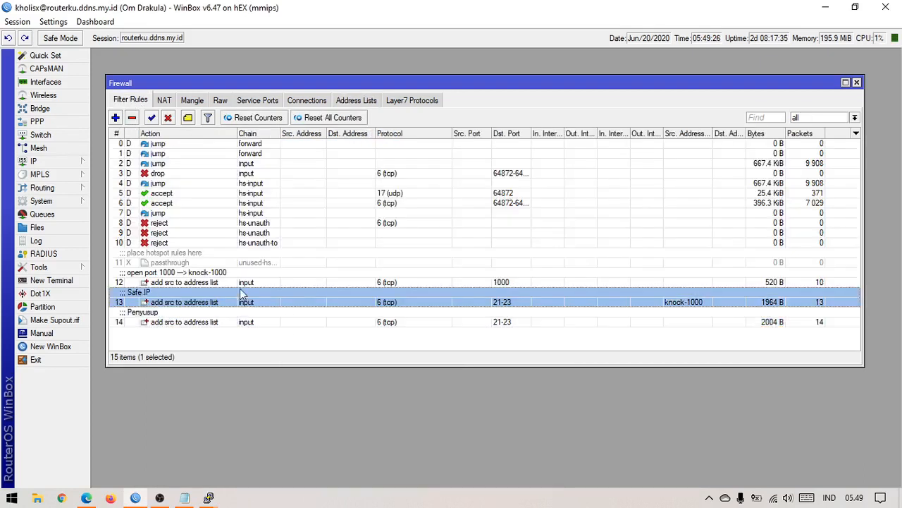
{"action": "left_click", "coordinate": [245, 325]}
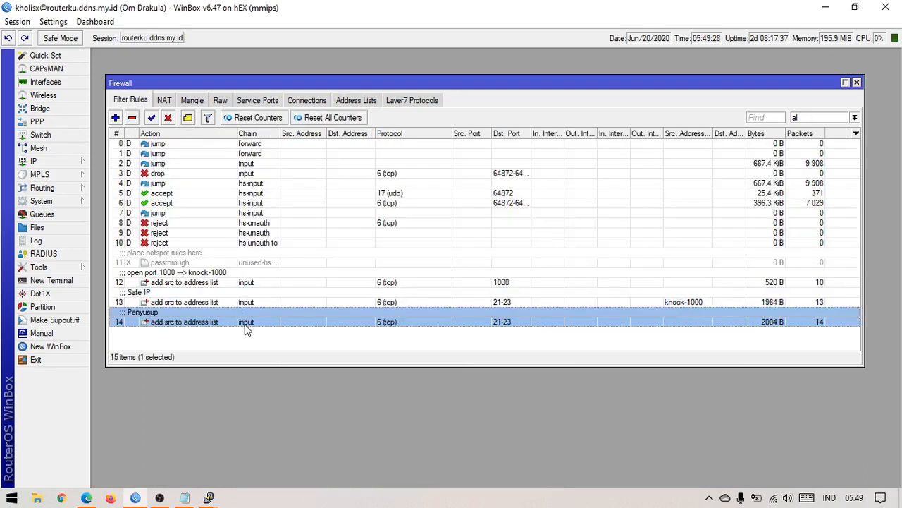
{"action": "left_click", "coordinate": [240, 280]}
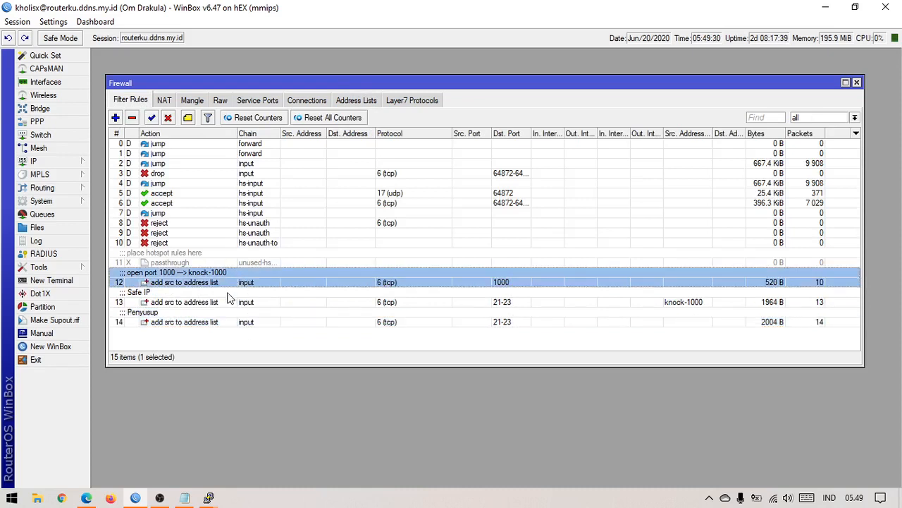
{"action": "left_click", "coordinate": [231, 301]}
{"action": "left_click", "coordinate": [222, 324]}
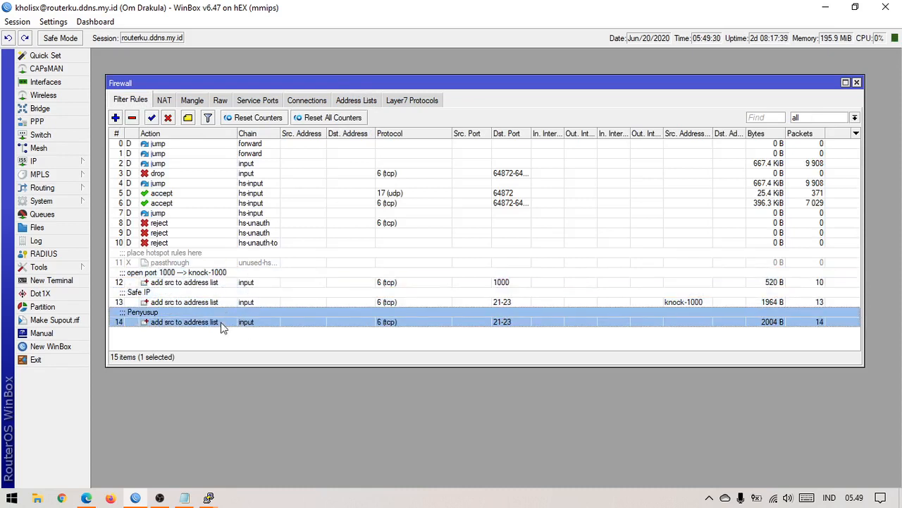
Step: Set rule 14's source address list to knock-1000, negated as !knock-1000
{"action": "double_click", "coordinate": [182, 324]}
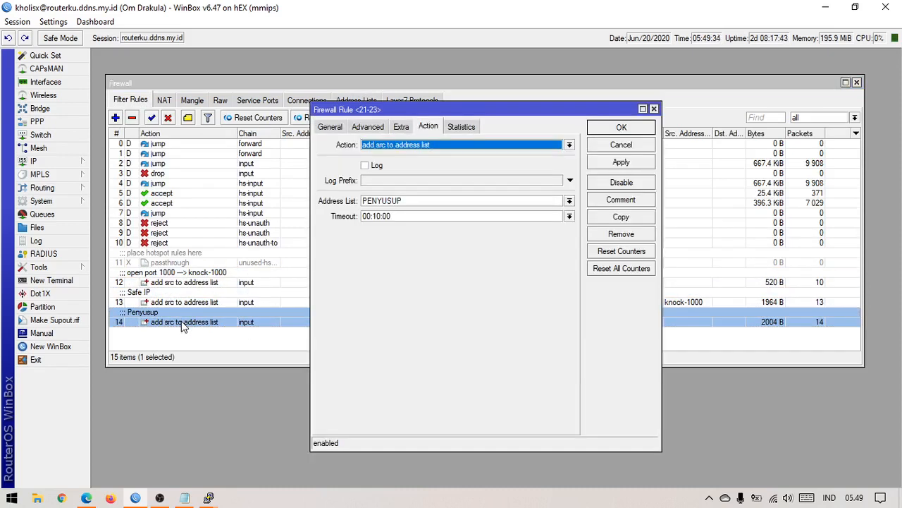
{"action": "left_click", "coordinate": [380, 127]}
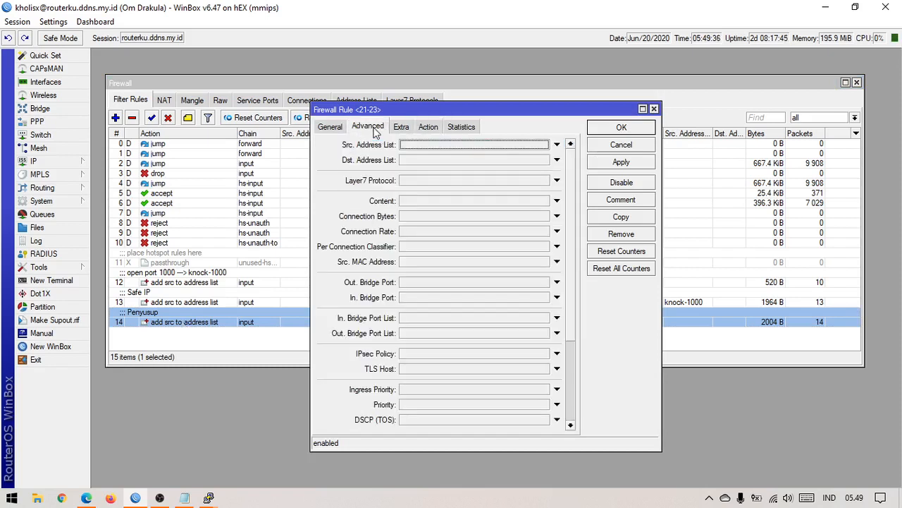
{"action": "left_click", "coordinate": [431, 127]}
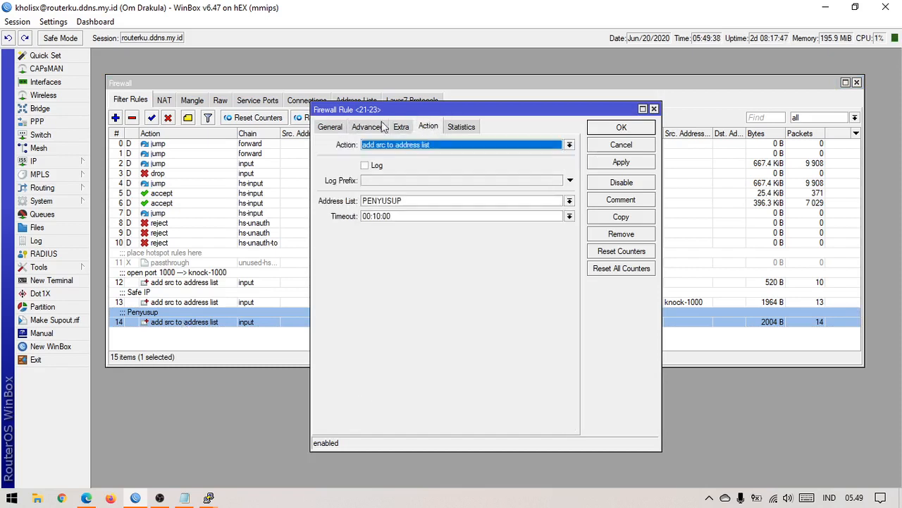
{"action": "left_click", "coordinate": [368, 126]}
{"action": "left_click", "coordinate": [339, 129]}
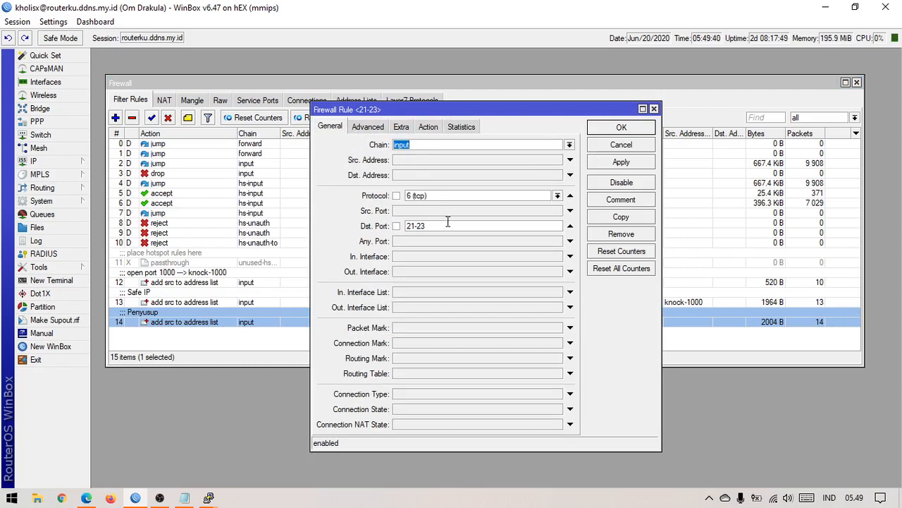
{"action": "left_click", "coordinate": [378, 133]}
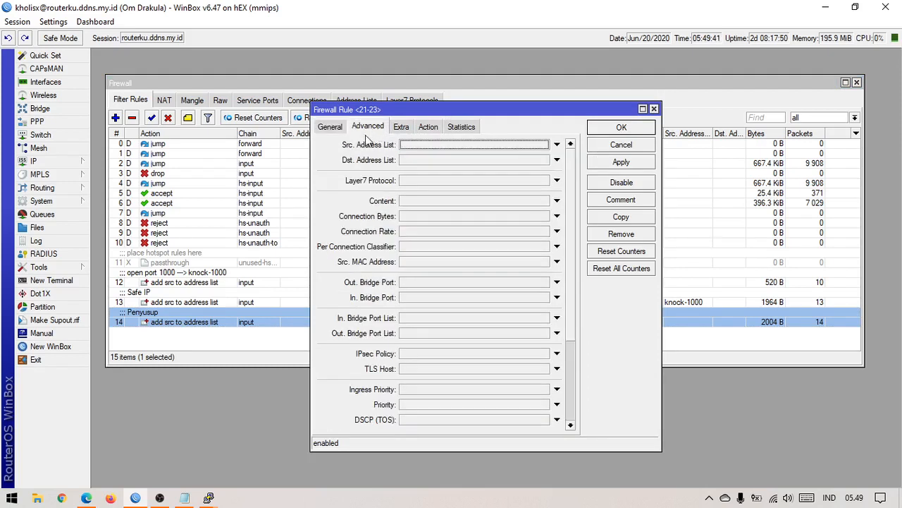
{"action": "left_click", "coordinate": [473, 144]}
{"action": "left_click", "coordinate": [544, 145]}
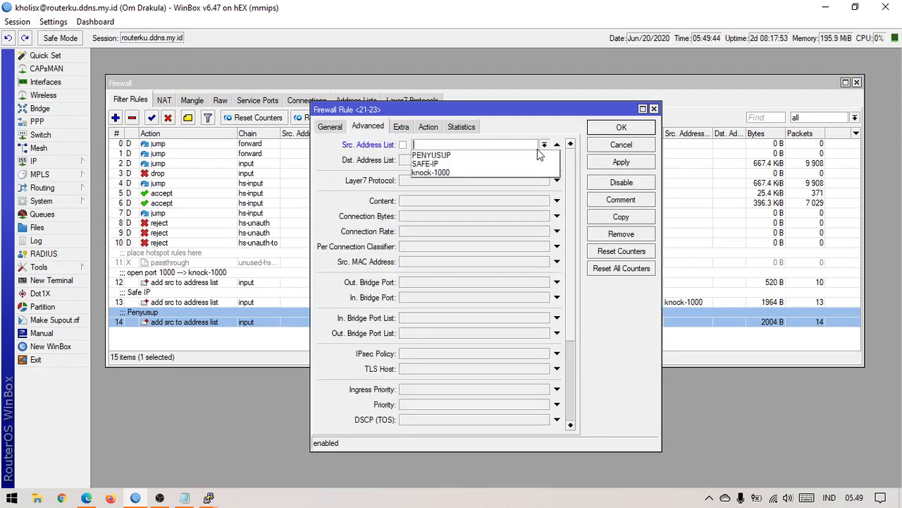
{"action": "left_click", "coordinate": [523, 172]}
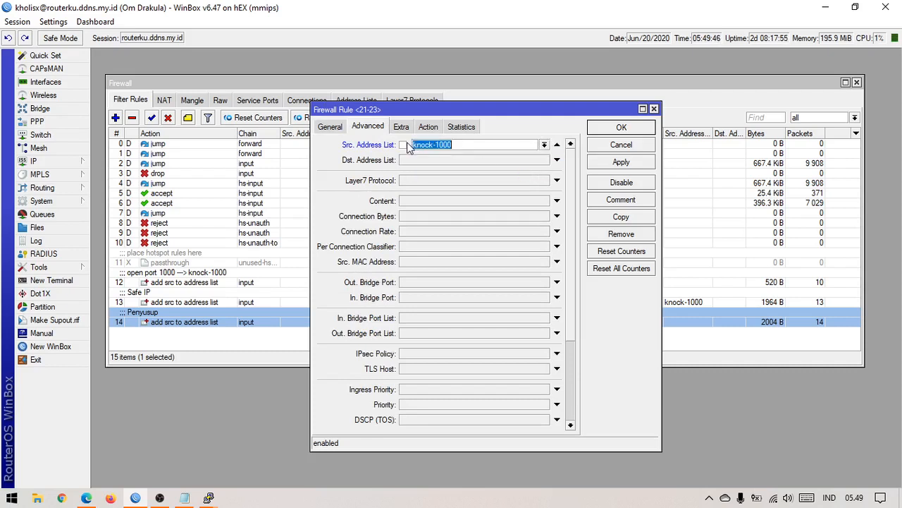
{"action": "left_click", "coordinate": [405, 145]}
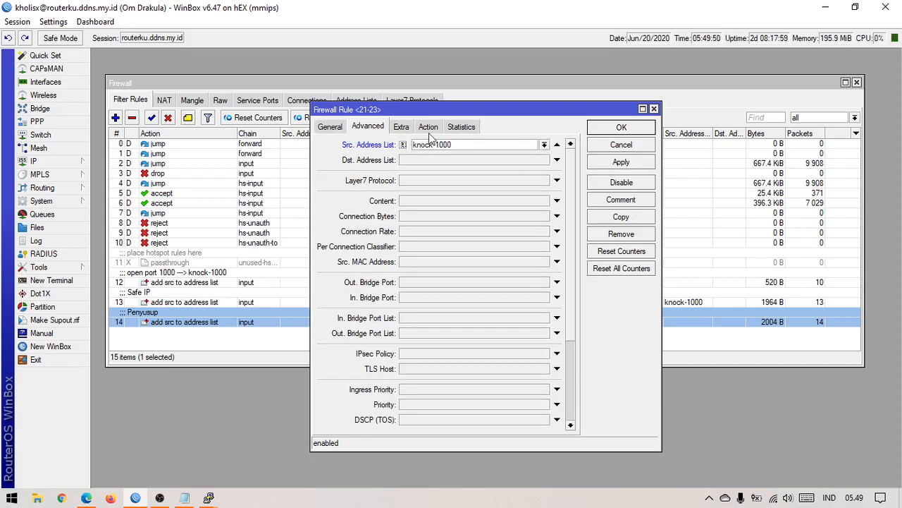
Step: Review rule 14's general, action and extra settings, including destination port 21-23, keeping !knock-1000
{"action": "left_click", "coordinate": [429, 128]}
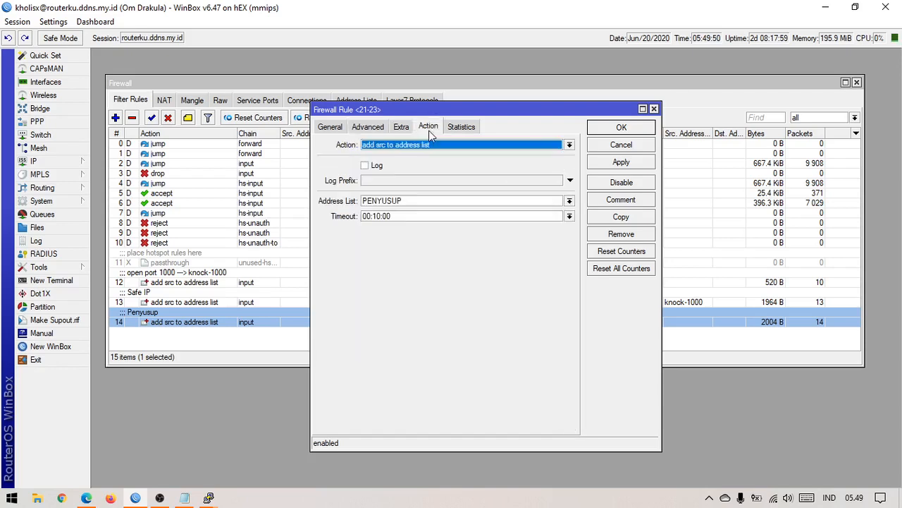
{"action": "left_click", "coordinate": [369, 127]}
{"action": "left_click", "coordinate": [330, 127]}
{"action": "left_click", "coordinate": [368, 127]}
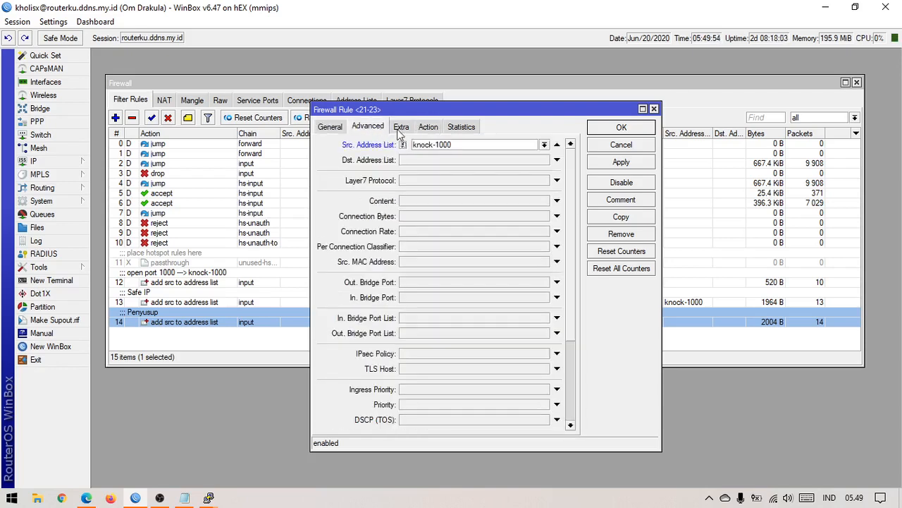
{"action": "left_click", "coordinate": [401, 127]}
{"action": "left_click", "coordinate": [329, 126]}
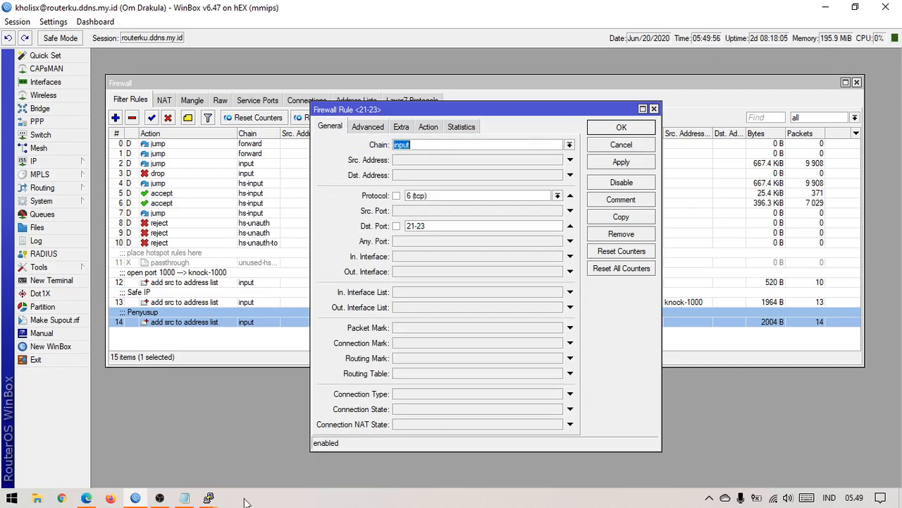
{"action": "left_click", "coordinate": [444, 226]}
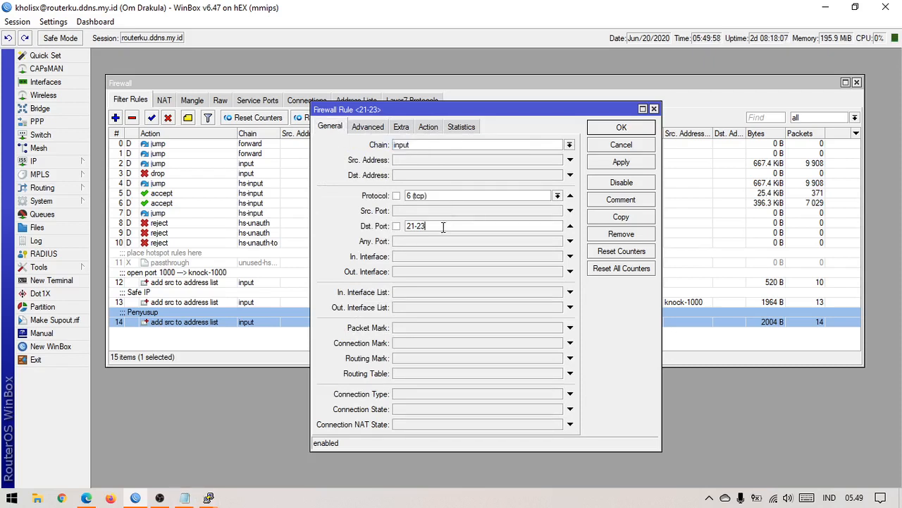
{"action": "left_click", "coordinate": [430, 127]}
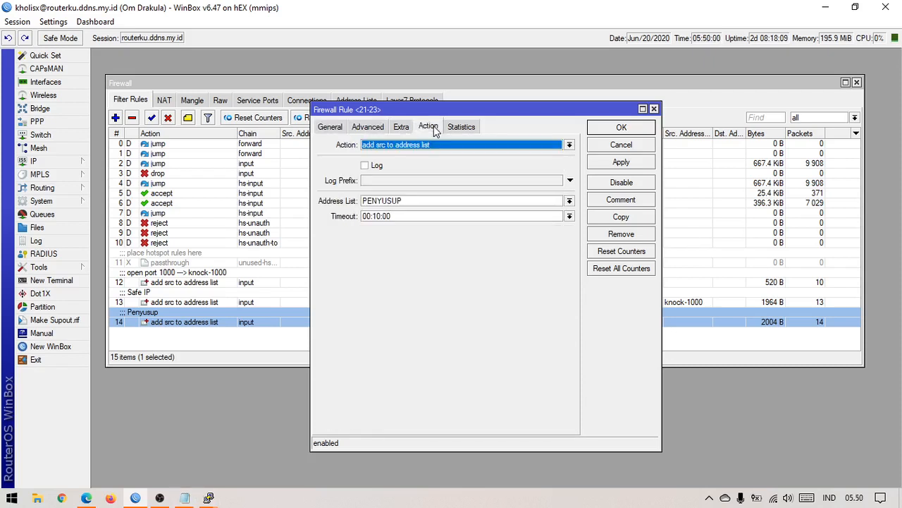
{"action": "left_click", "coordinate": [381, 127]}
{"action": "left_click", "coordinate": [403, 145]}
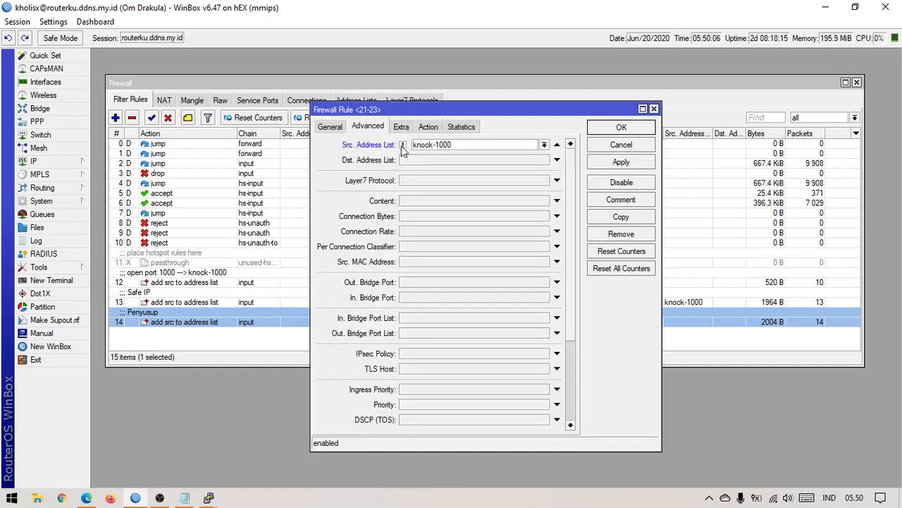
{"action": "left_click", "coordinate": [402, 144]}
Step: Apply the !knock-1000 condition to rule 14 and close its settings
{"action": "left_click", "coordinate": [427, 125]}
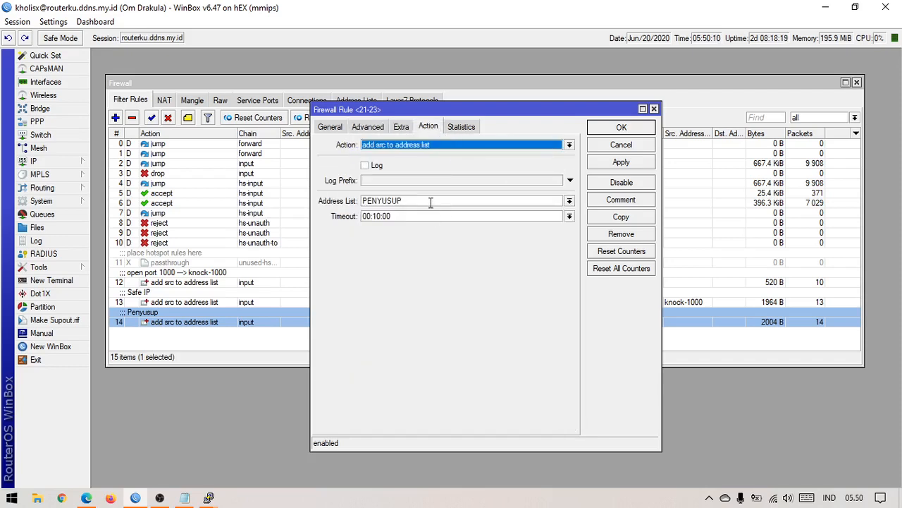
{"action": "left_click", "coordinate": [602, 166]}
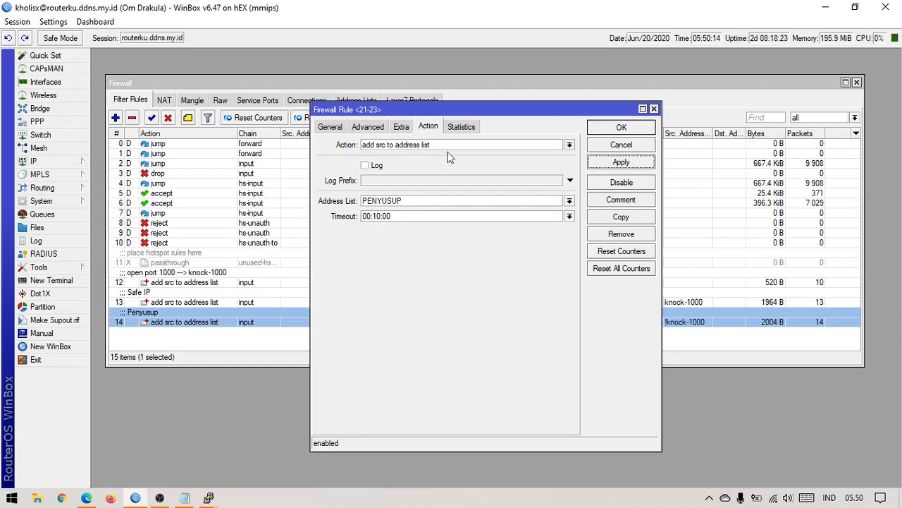
{"action": "left_click", "coordinate": [619, 129]}
{"action": "left_click", "coordinate": [321, 339]}
Step: Reset all firewall rule counters, show the empty Address Lists, and bring PuTTY forward
{"action": "left_click", "coordinate": [337, 117]}
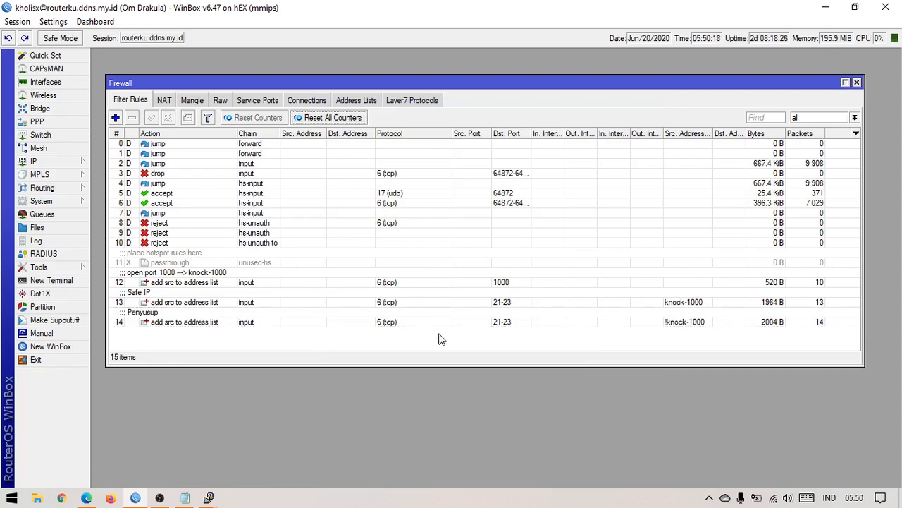
{"action": "left_click", "coordinate": [335, 119]}
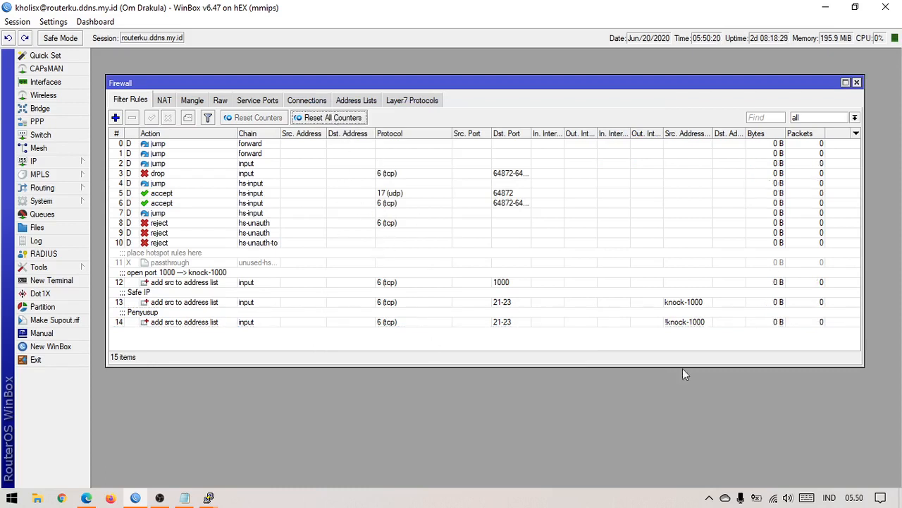
{"action": "left_click", "coordinate": [375, 102]}
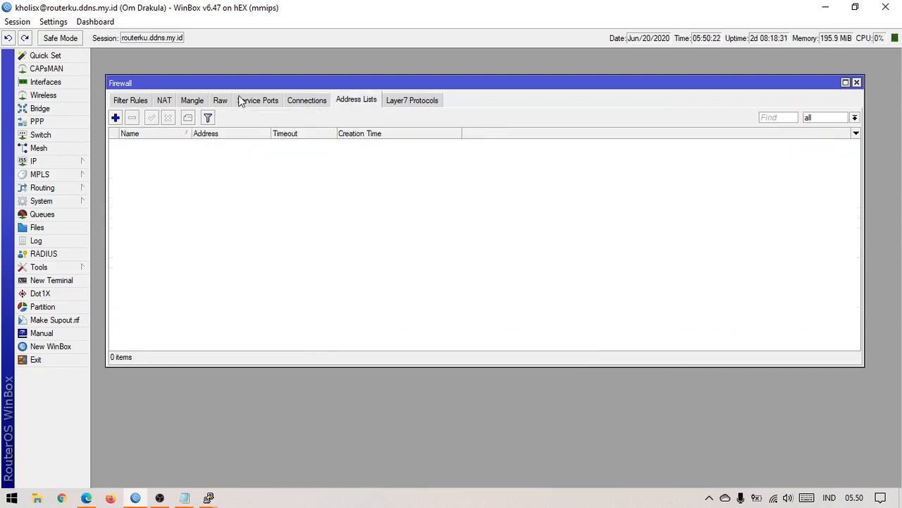
{"action": "mouse_move", "coordinate": [211, 497]}
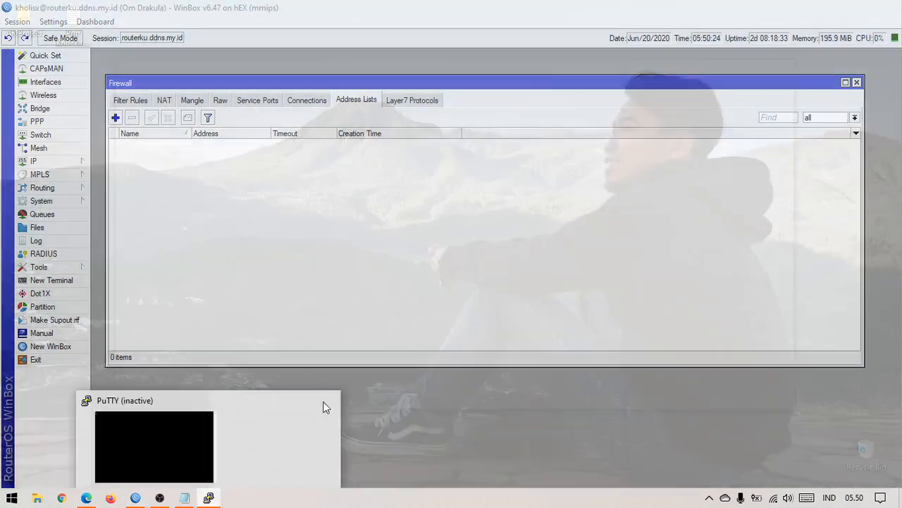
{"action": "left_click", "coordinate": [323, 408]}
Step: Knock on routerku.ddns.my.id port 1000 from a new PuTTY session and dismiss the refusal
{"action": "right_click", "coordinate": [443, 200]}
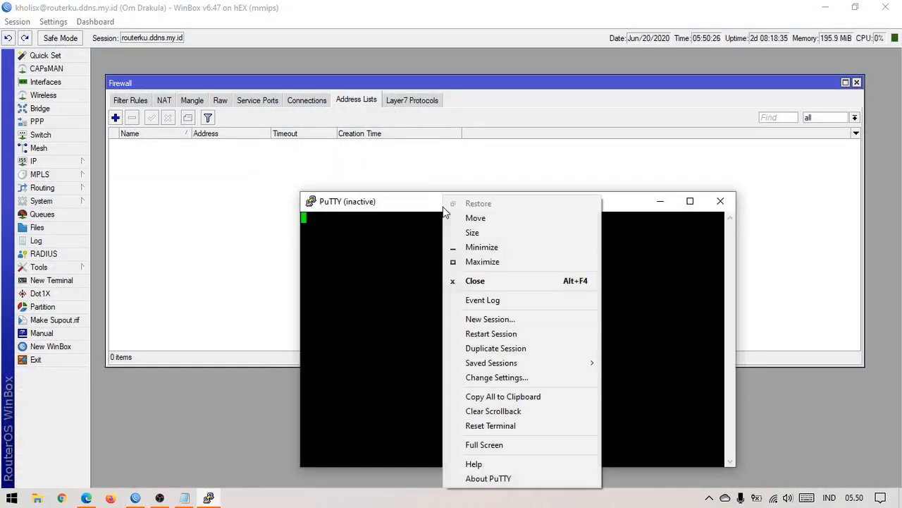
{"action": "left_click", "coordinate": [490, 319]}
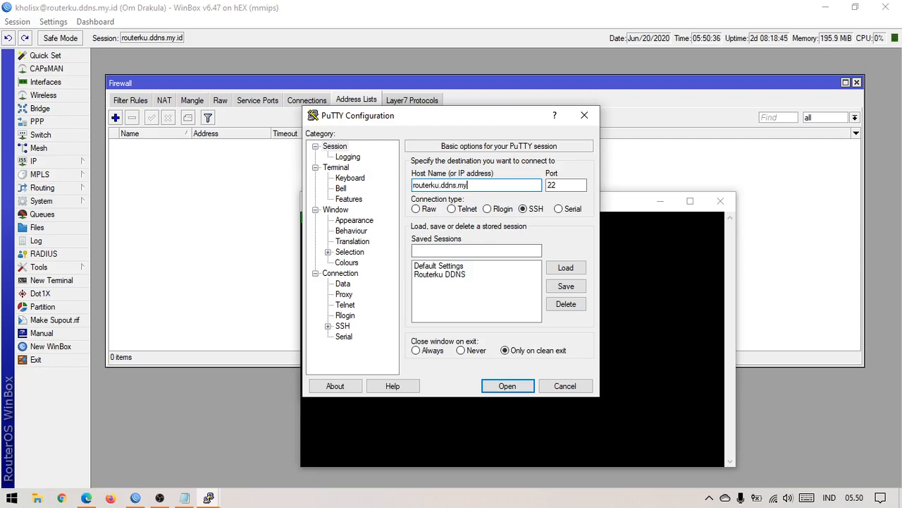
{"action": "key", "text": "ctrl+a"}
{"action": "key", "text": "ctrl+c"}
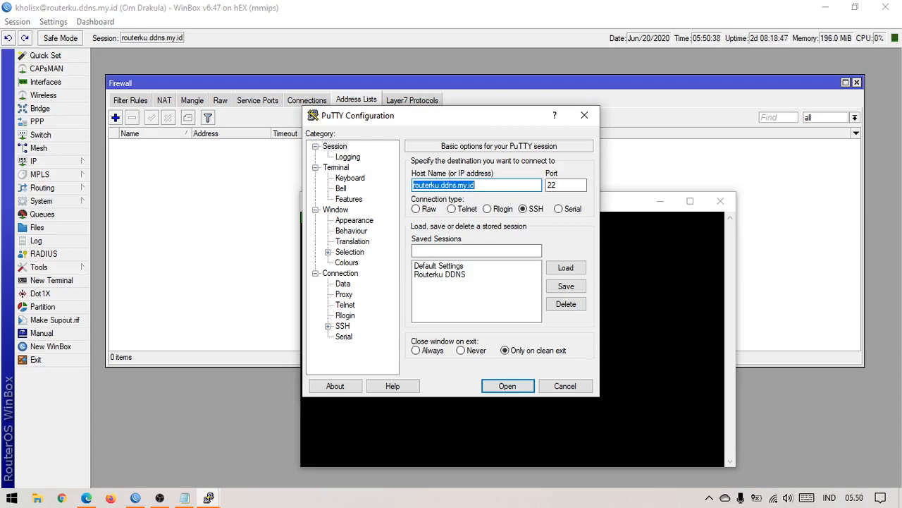
{"action": "double_click", "coordinate": [563, 184]}
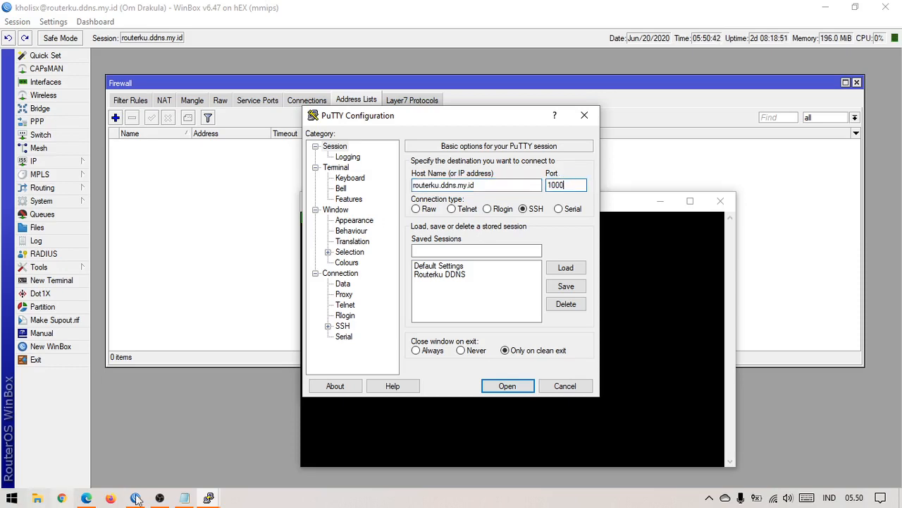
{"action": "left_click", "coordinate": [160, 498]}
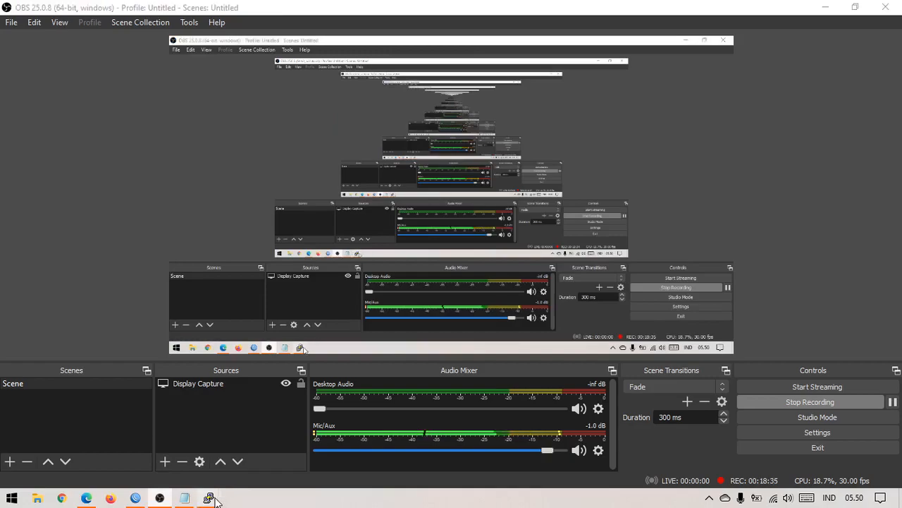
{"action": "left_click", "coordinate": [159, 498]}
{"action": "left_click", "coordinate": [136, 498]}
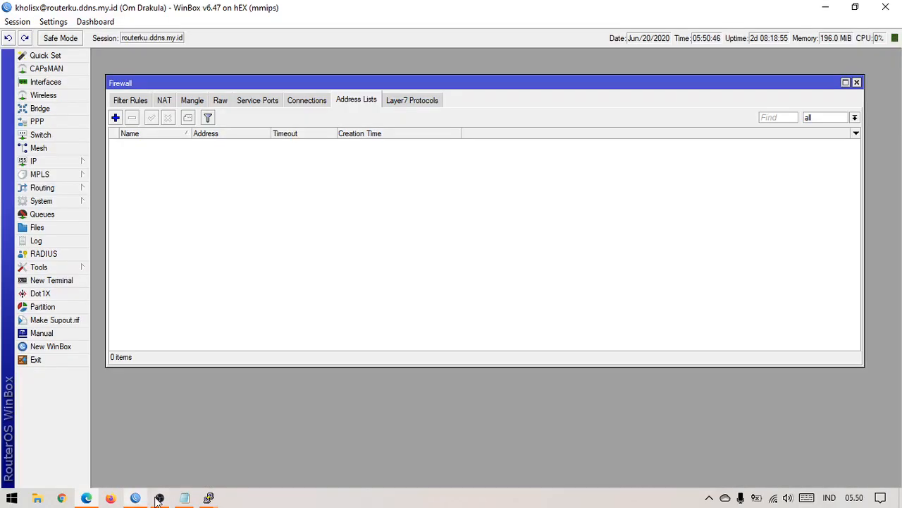
{"action": "mouse_move", "coordinate": [209, 498]}
{"action": "left_click", "coordinate": [261, 451]}
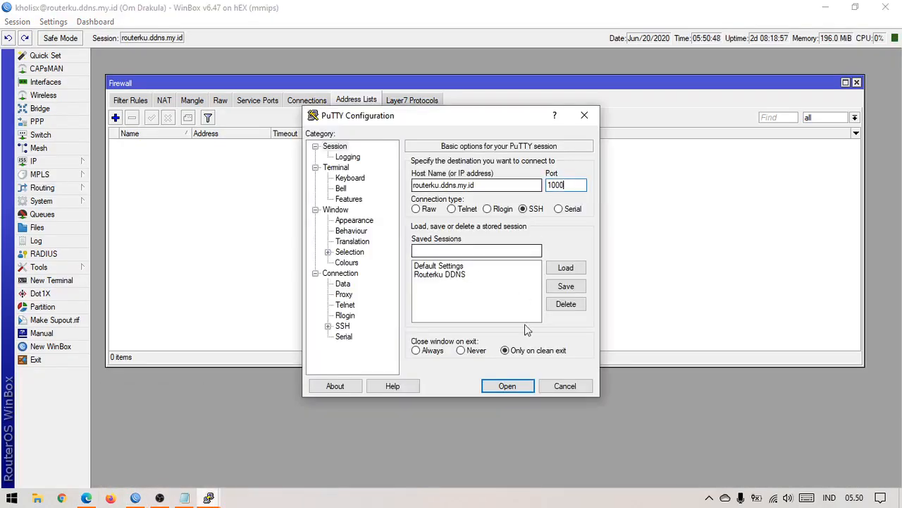
{"action": "left_click", "coordinate": [511, 385]}
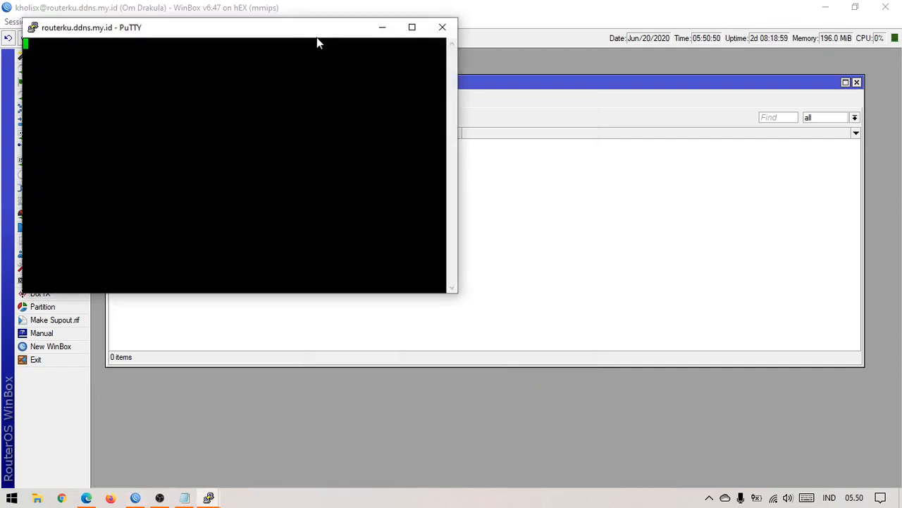
{"action": "left_click_drag", "start_coordinate": [317, 40], "coordinate": [554, 199]}
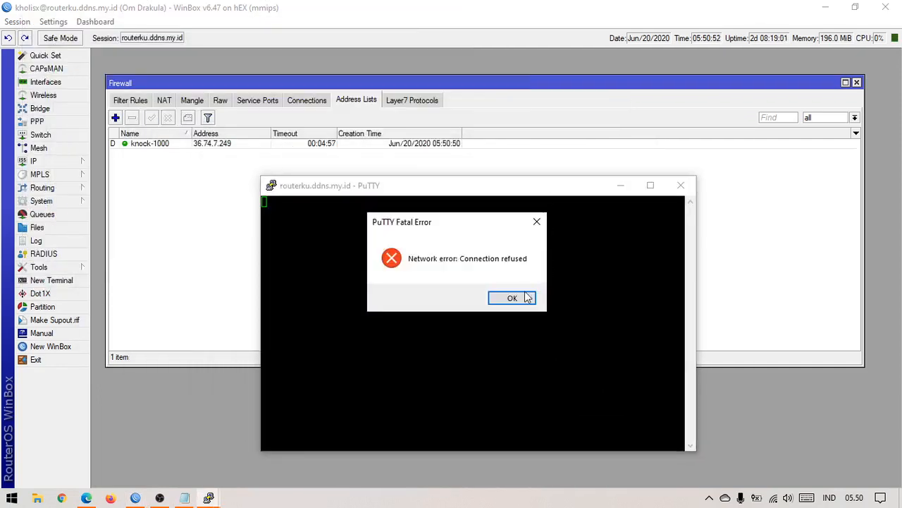
{"action": "left_click", "coordinate": [528, 298]}
Step: Open a new SSH session to routerku.ddns.my.id on port 22
{"action": "right_click", "coordinate": [509, 193]}
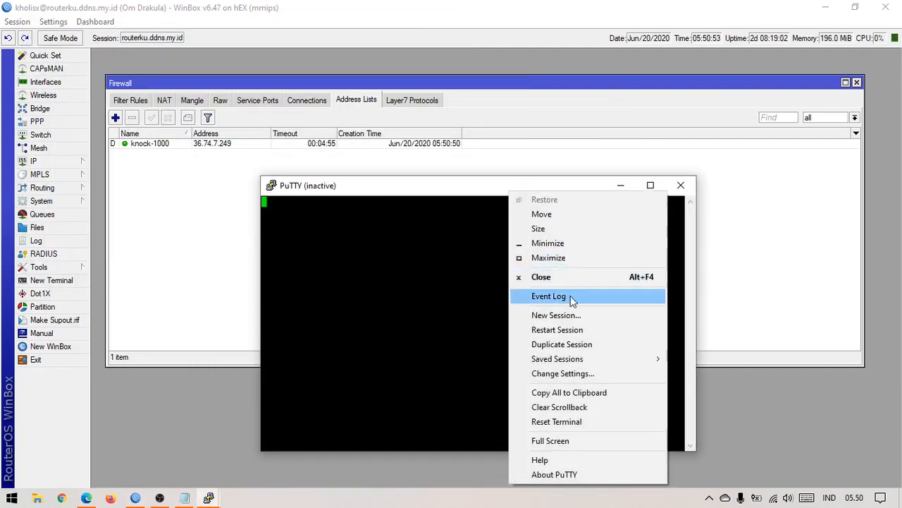
{"action": "left_click", "coordinate": [572, 315]}
{"action": "left_click_drag", "start_coordinate": [487, 117], "coordinate": [569, 184]}
{"action": "left_click", "coordinate": [579, 245]}
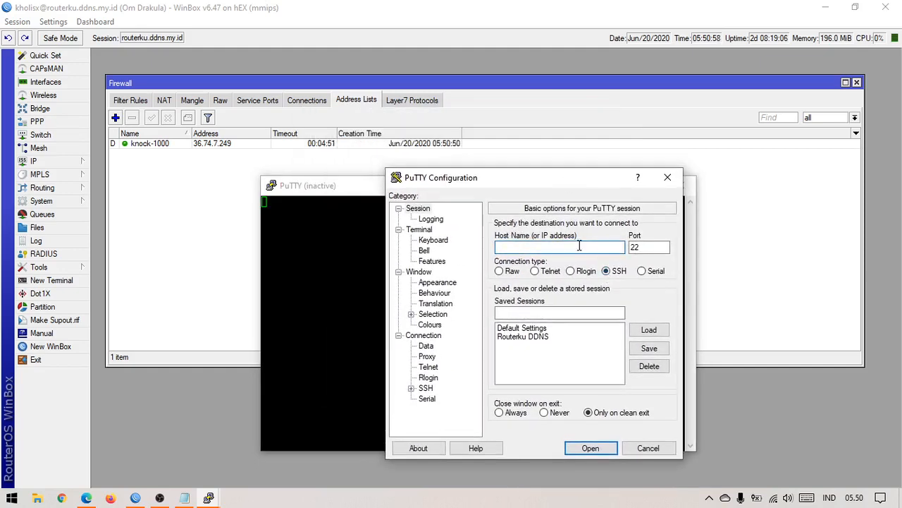
{"action": "key", "text": "ctrl+v"}
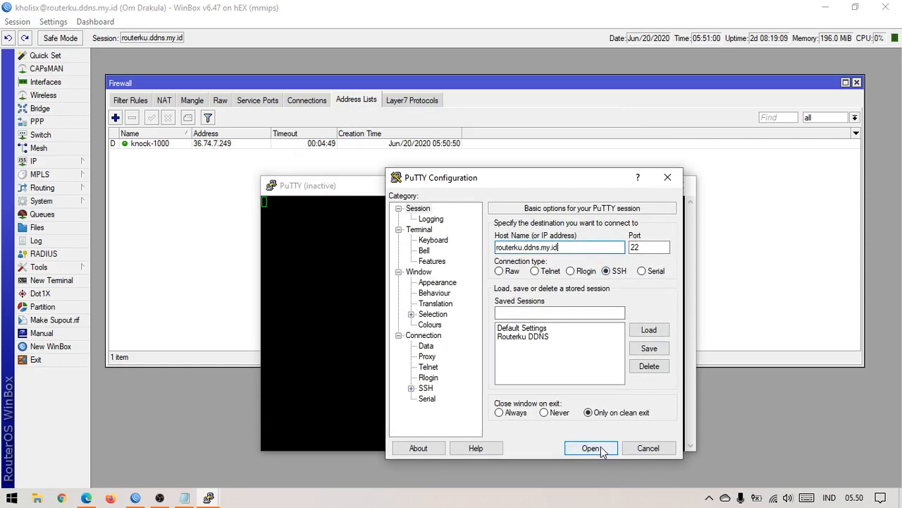
{"action": "left_click", "coordinate": [602, 450]}
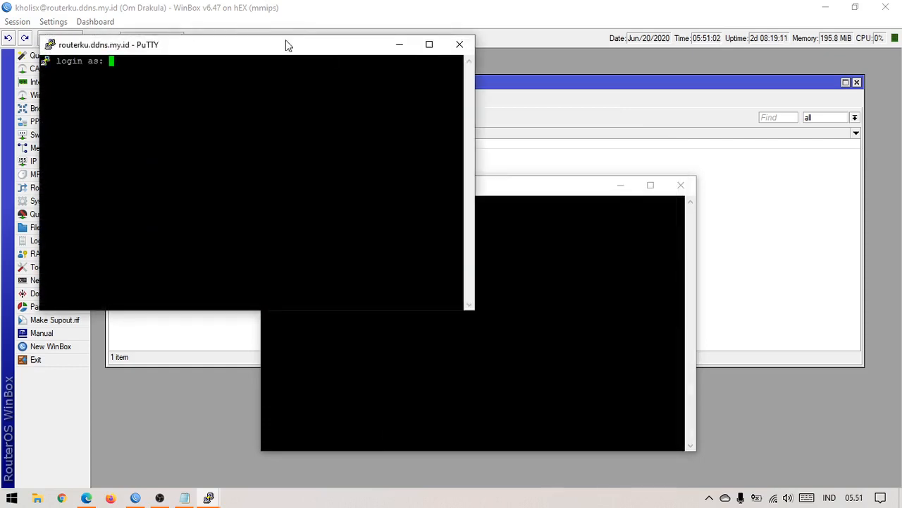
Step: Close the refused knock window and the SSH login session
{"action": "left_click_drag", "start_coordinate": [286, 44], "coordinate": [482, 202]}
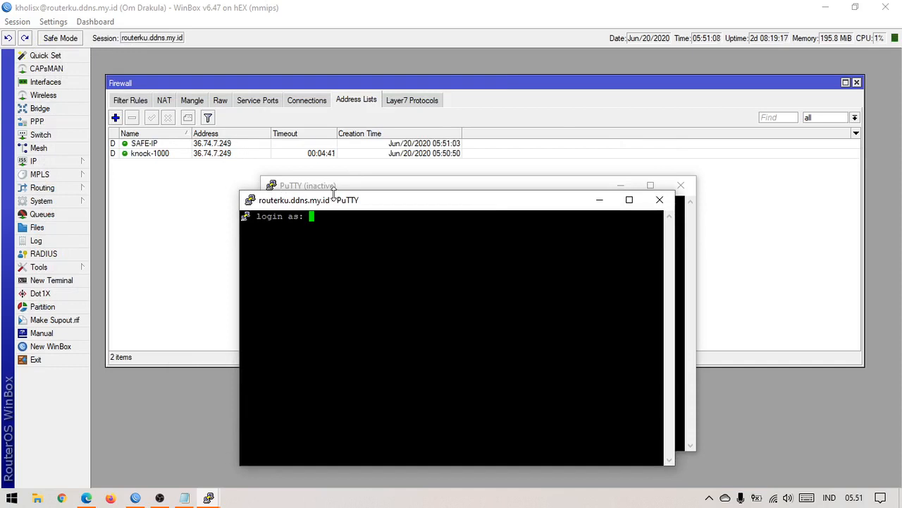
{"action": "left_click_drag", "start_coordinate": [370, 191], "coordinate": [437, 166]}
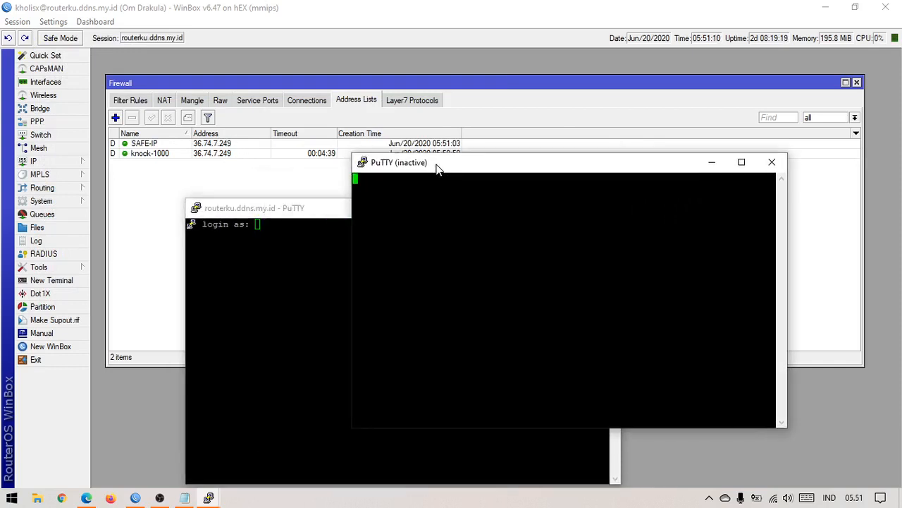
{"action": "left_click", "coordinate": [772, 162]}
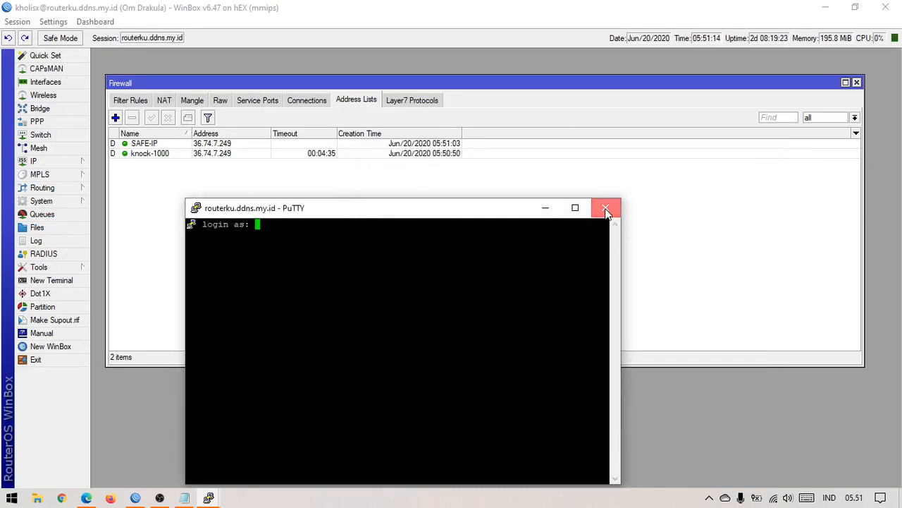
{"action": "left_click", "coordinate": [606, 210]}
Step: Remove the knock-1000 and SAFE-IP entries from the firewall address list
{"action": "left_click", "coordinate": [483, 300]}
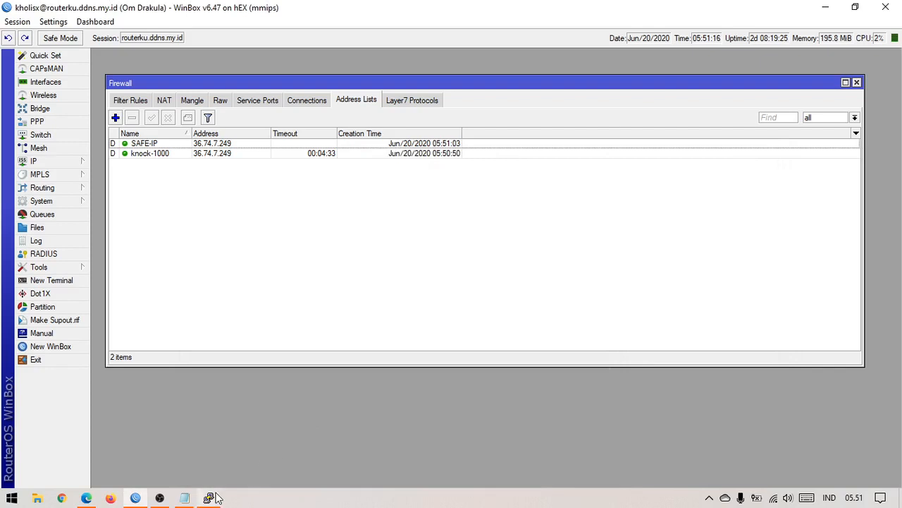
{"action": "left_click", "coordinate": [217, 498]}
{"action": "left_click", "coordinate": [233, 199]}
{"action": "left_click", "coordinate": [215, 155]}
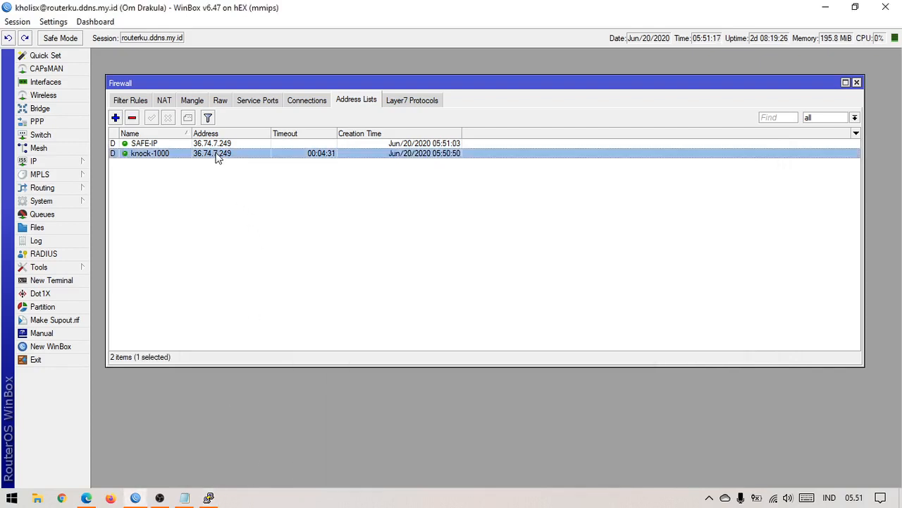
{"action": "left_click", "coordinate": [132, 118]}
{"action": "left_click", "coordinate": [141, 145]}
{"action": "left_click", "coordinate": [130, 119]}
Step: Try SSH to the router on port 22 without knocking, then close it, leaving a PENYUSUP entry
{"action": "left_click", "coordinate": [209, 497]}
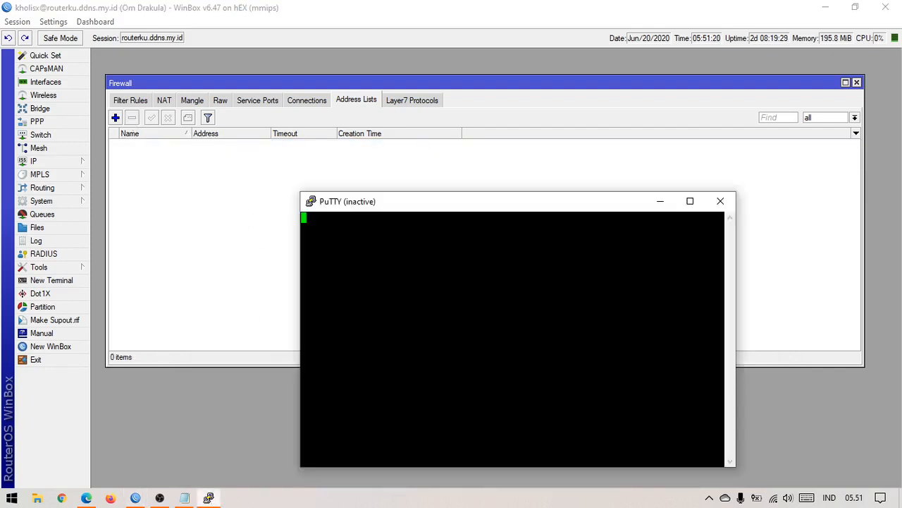
{"action": "right_click", "coordinate": [405, 207]}
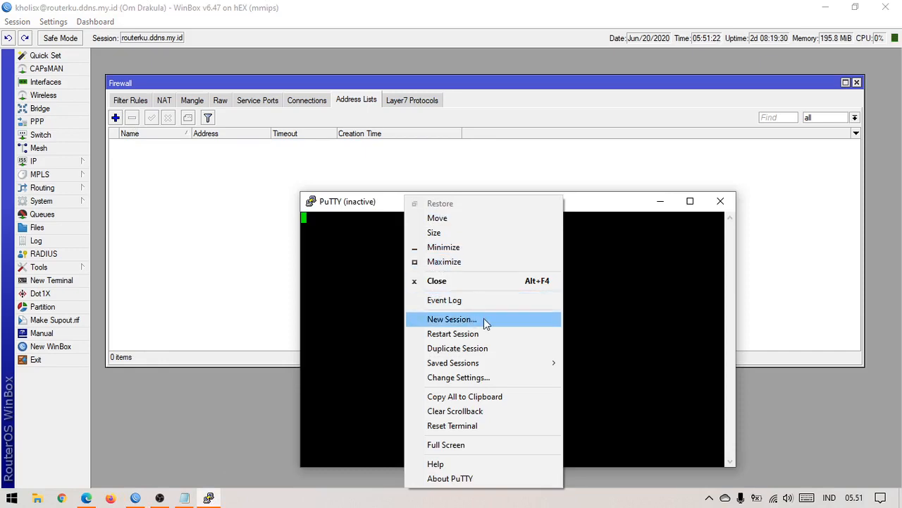
{"action": "left_click", "coordinate": [484, 320]}
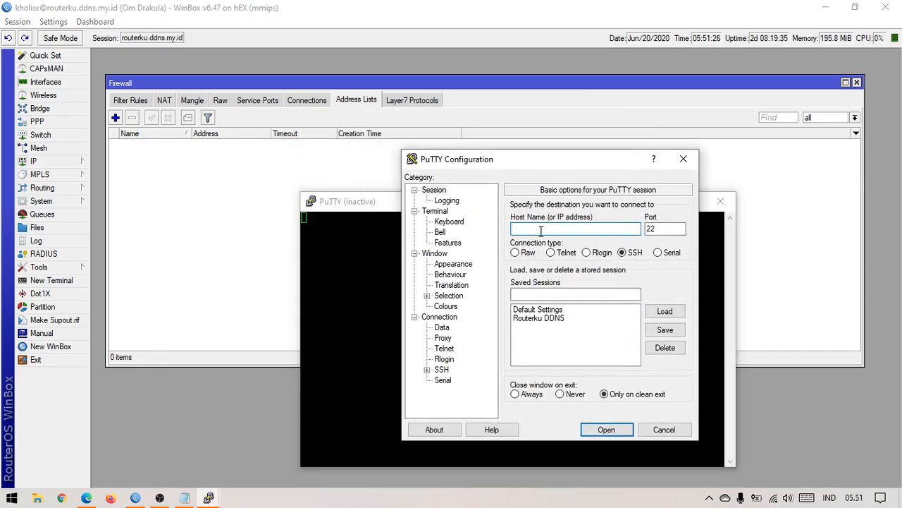
{"action": "type", "text": "routerku.ddns.my.id"}
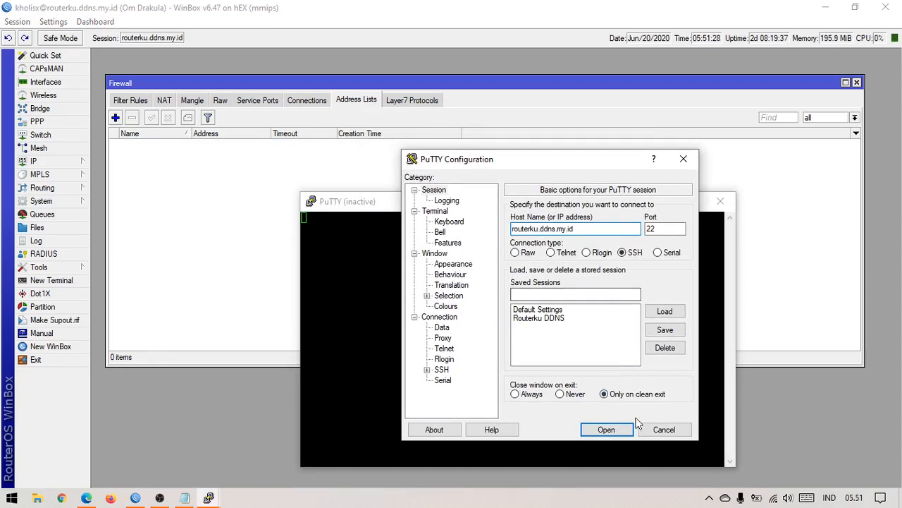
{"action": "left_click", "coordinate": [606, 429]}
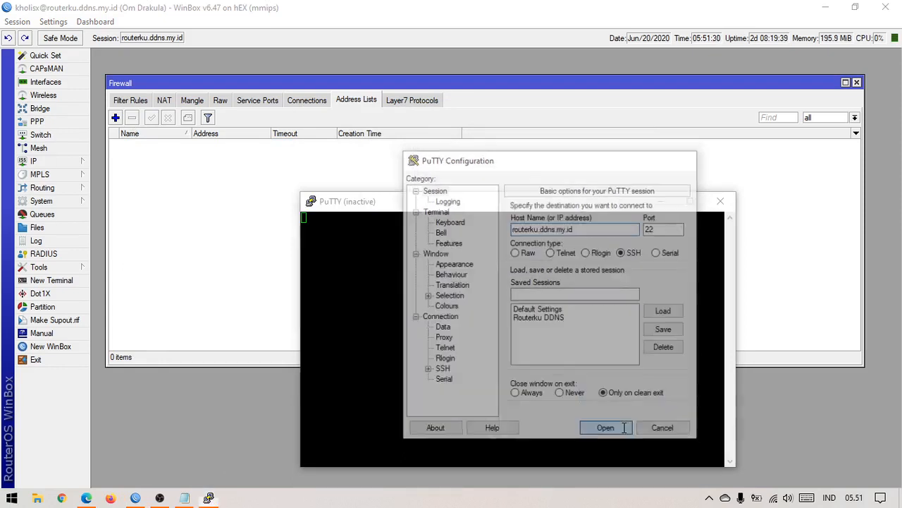
{"action": "left_click_drag", "start_coordinate": [341, 70], "coordinate": [540, 215]}
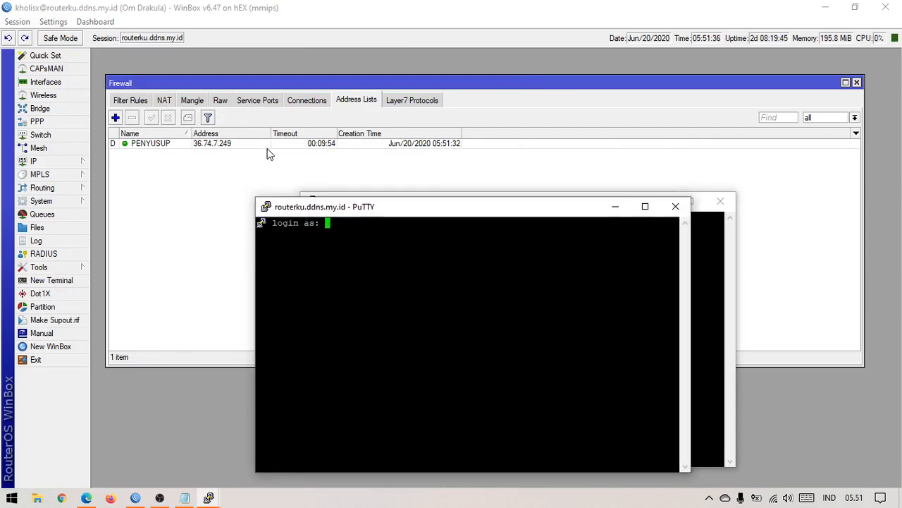
{"action": "left_click", "coordinate": [675, 207]}
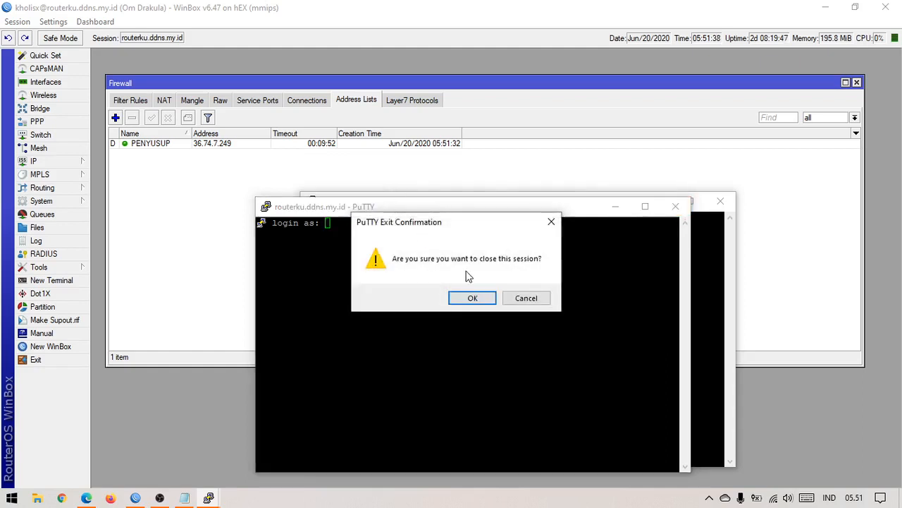
{"action": "left_click", "coordinate": [485, 300]}
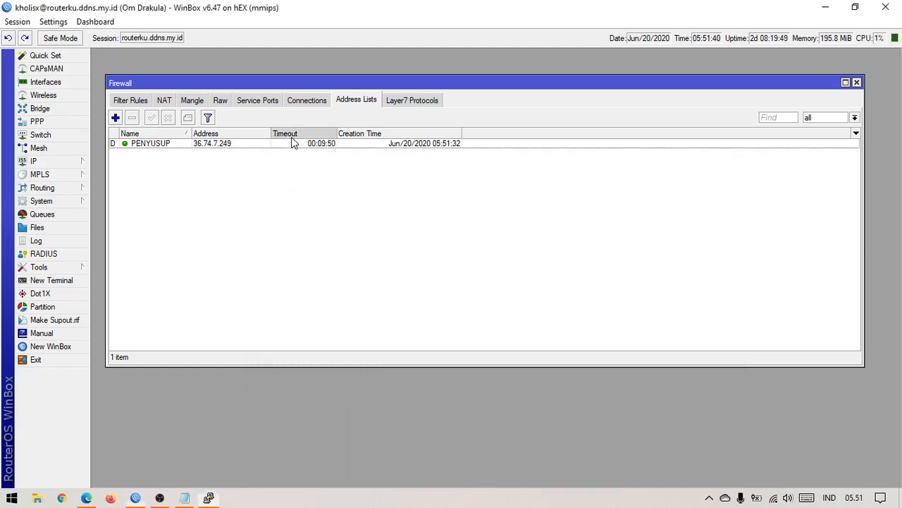
{"action": "left_click", "coordinate": [289, 145]}
Step: Delete the PENYUSUP entry and review filter rules 12, 13 and 14
{"action": "left_click", "coordinate": [133, 118]}
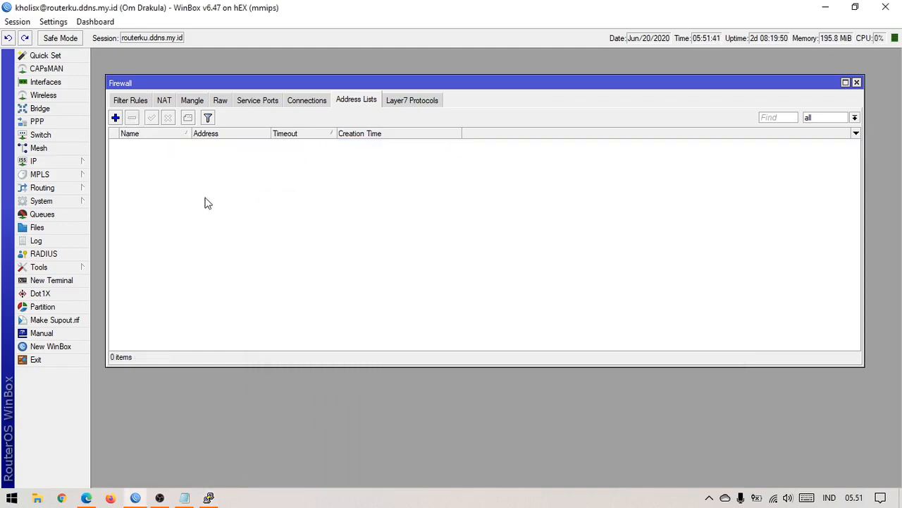
{"action": "left_click", "coordinate": [126, 105]}
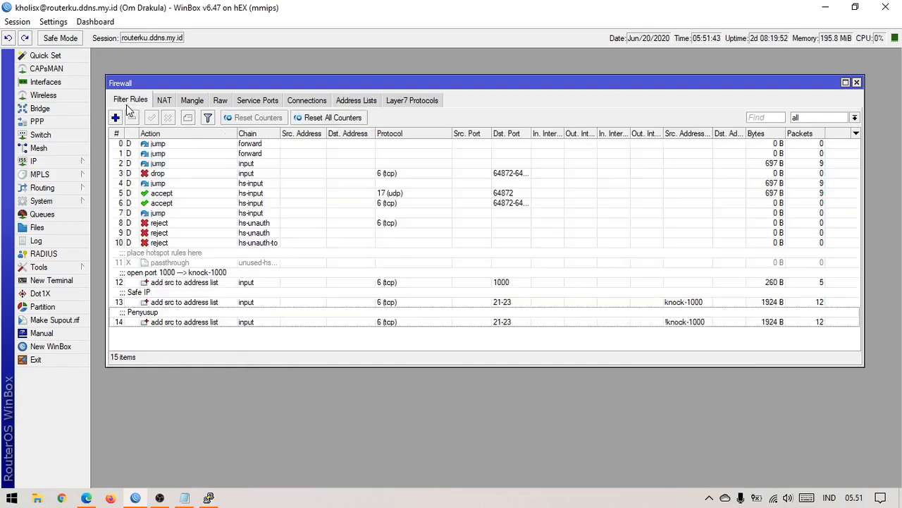
{"action": "left_click", "coordinate": [216, 282]}
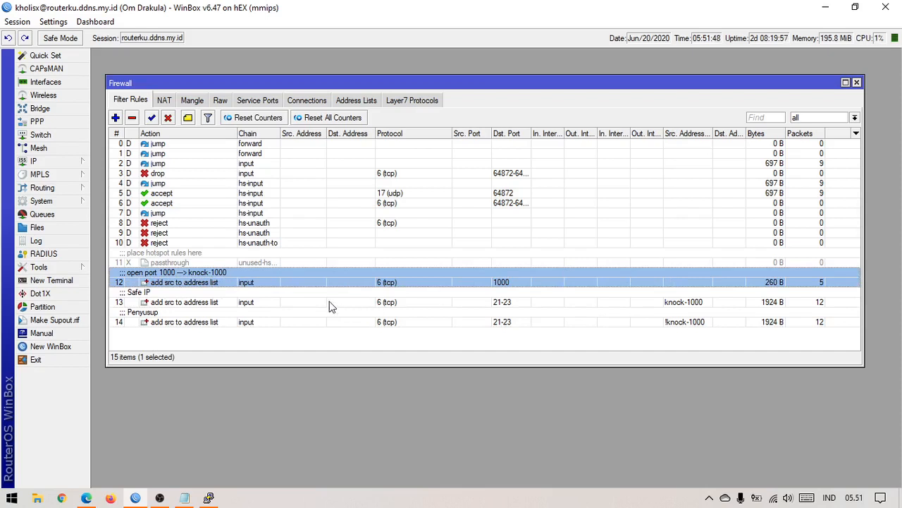
{"action": "left_click", "coordinate": [329, 303]}
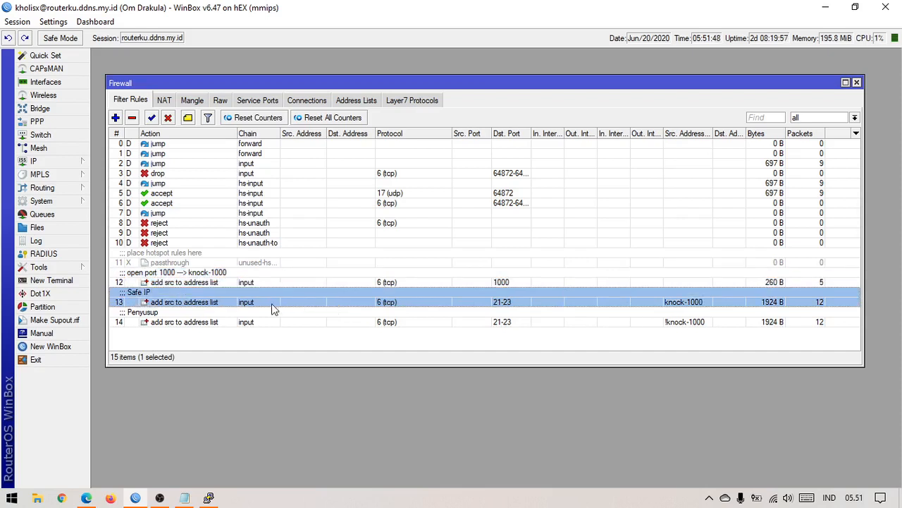
{"action": "left_click", "coordinate": [211, 282]}
{"action": "left_click", "coordinate": [205, 303]}
{"action": "left_click", "coordinate": [192, 321]}
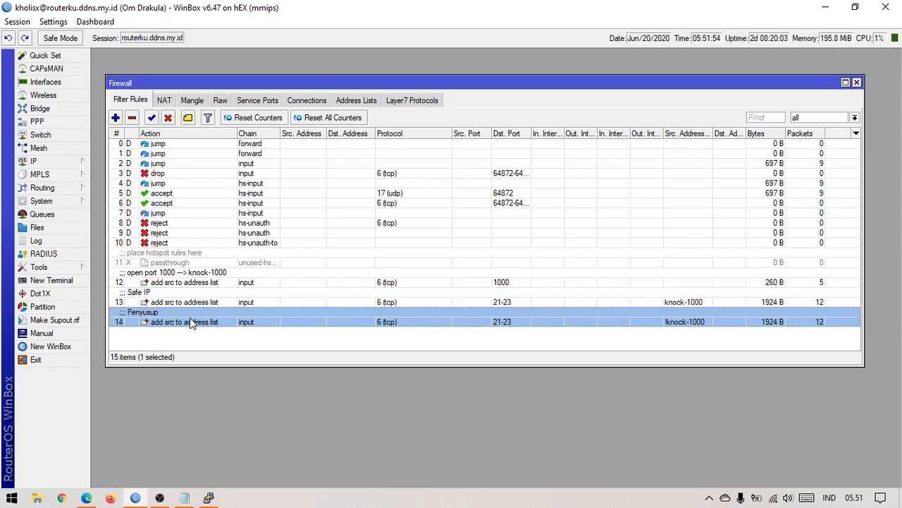
{"action": "left_click", "coordinate": [150, 283]}
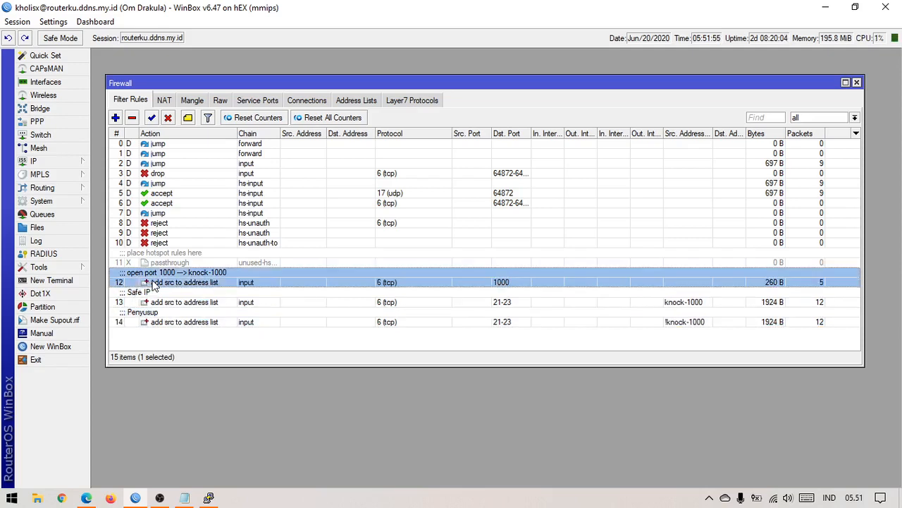
Step: Make the Firewall window taller and nudge it slightly up and left
{"action": "left_click", "coordinate": [184, 318]}
{"action": "left_click", "coordinate": [197, 337]}
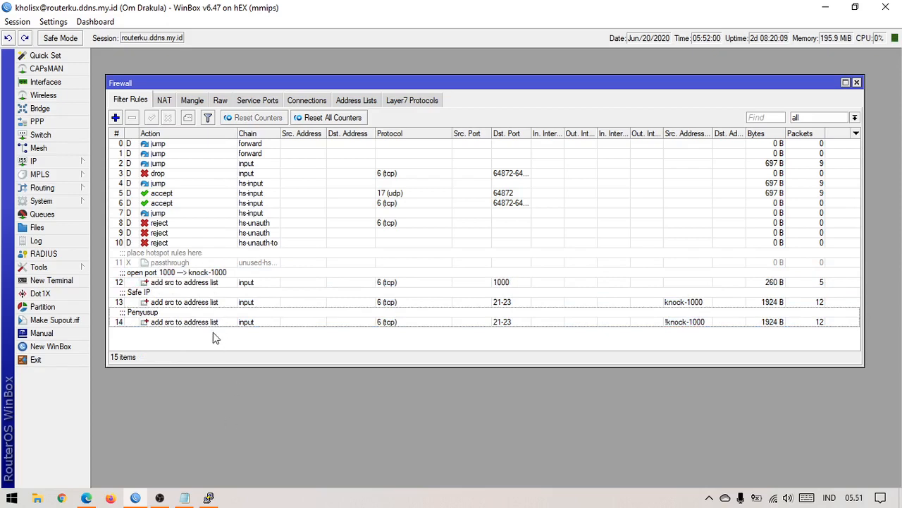
{"action": "left_click_drag", "start_coordinate": [196, 363], "coordinate": [200, 415]}
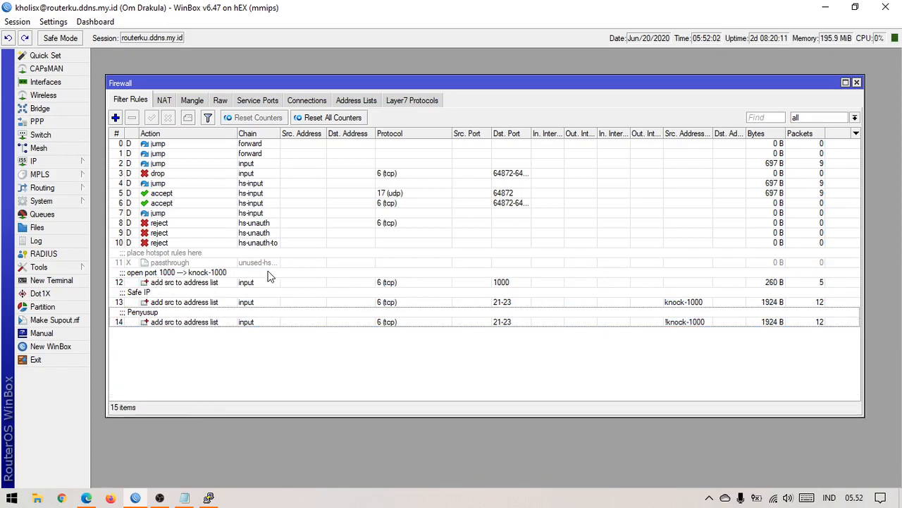
{"action": "mouse_move", "coordinate": [269, 86]}
{"action": "left_mouse_down"}
{"action": "mouse_move", "coordinate": [266, 62]}
{"action": "mouse_move", "coordinate": [261, 74]}
{"action": "left_mouse_up"}
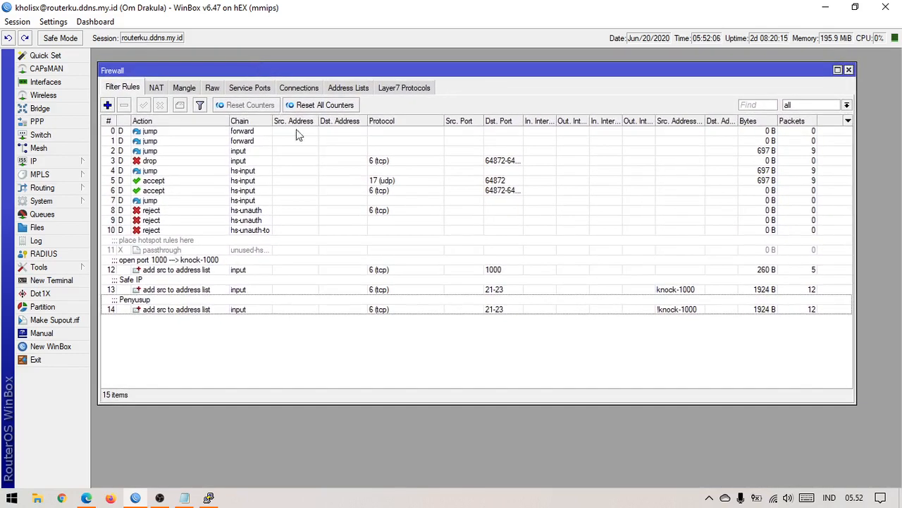
{"action": "left_click", "coordinate": [184, 498]}
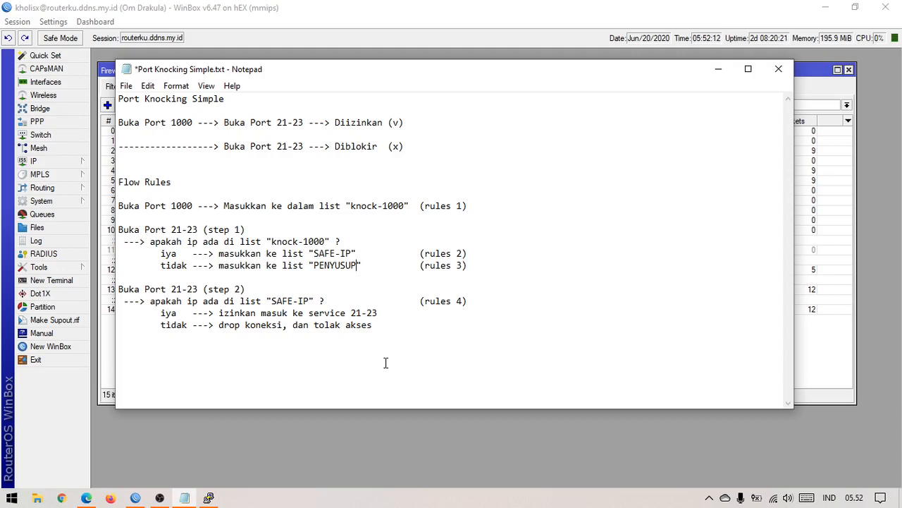
{"action": "left_click_drag", "start_coordinate": [148, 289], "coordinate": [337, 302]}
{"action": "left_click", "coordinate": [295, 304]}
{"action": "left_click_drag", "start_coordinate": [161, 313], "coordinate": [187, 313]}
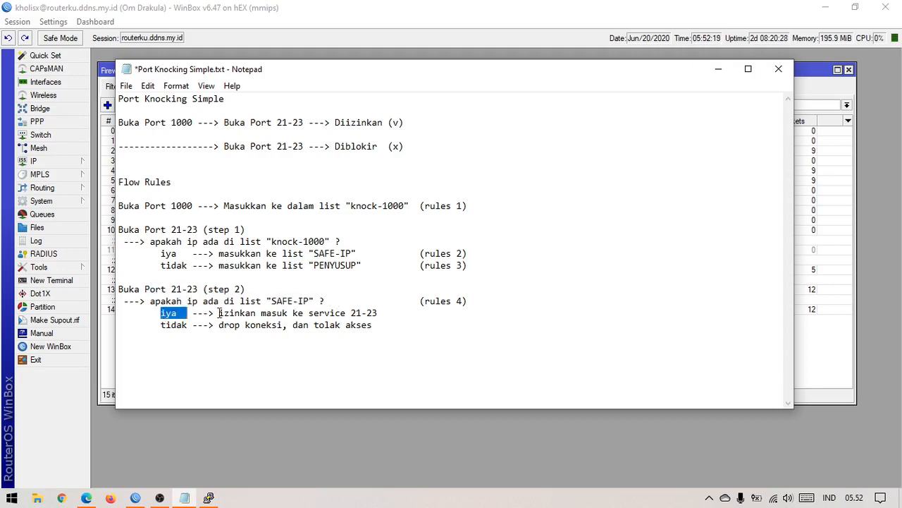
{"action": "left_click", "coordinate": [341, 329]}
{"action": "left_click_drag", "start_coordinate": [171, 325], "coordinate": [379, 325]}
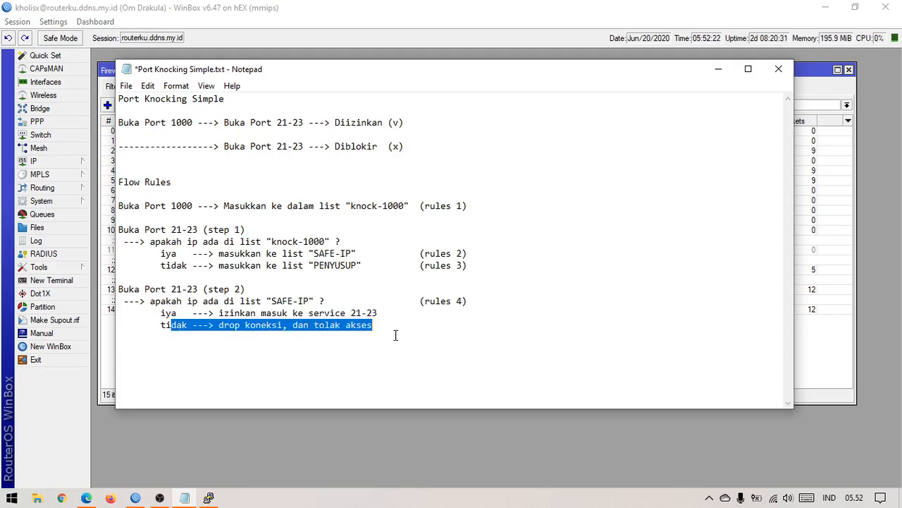
{"action": "left_click", "coordinate": [394, 334]}
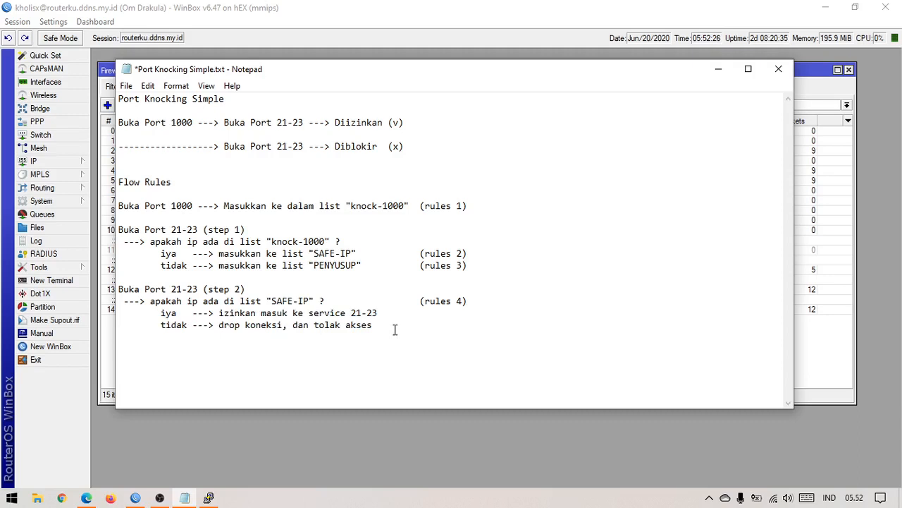
{"action": "left_click", "coordinate": [139, 501]}
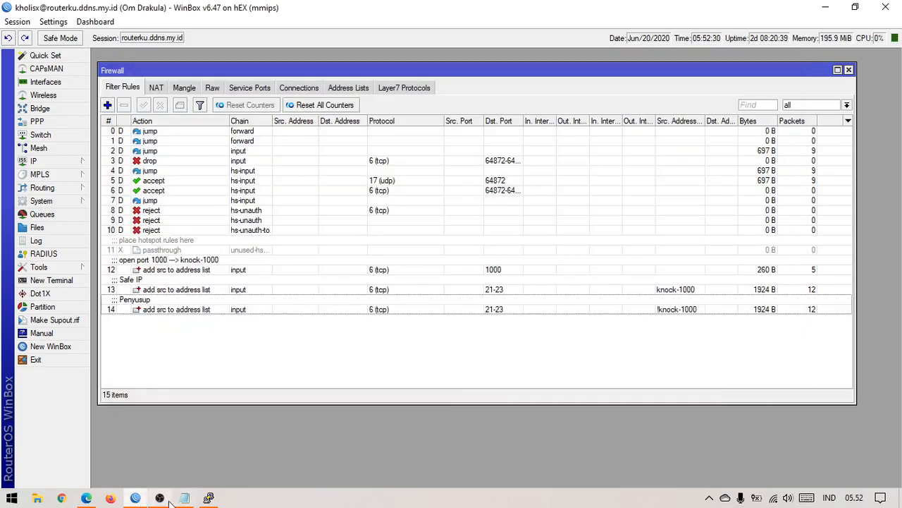
Step: Add a new filter rule with chain input, protocol 6 (tcp) and destination port 21-23
{"action": "left_click", "coordinate": [160, 497]}
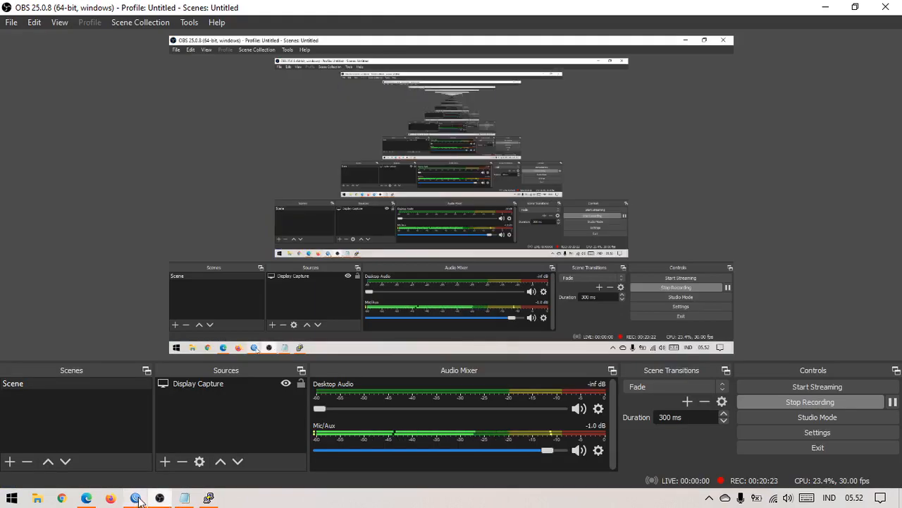
{"action": "left_click", "coordinate": [138, 499]}
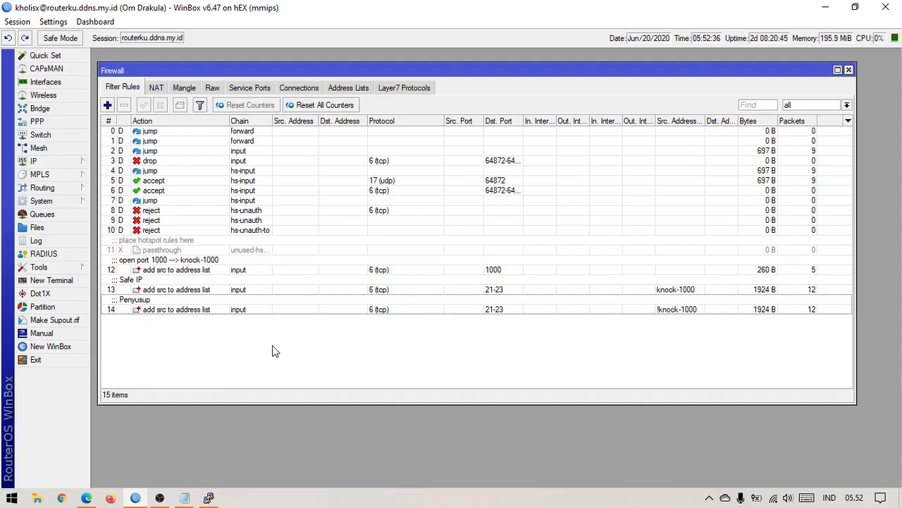
{"action": "left_click", "coordinate": [258, 312]}
{"action": "left_click", "coordinate": [271, 364]}
{"action": "left_click", "coordinate": [107, 105]}
{"action": "left_click", "coordinate": [333, 131]}
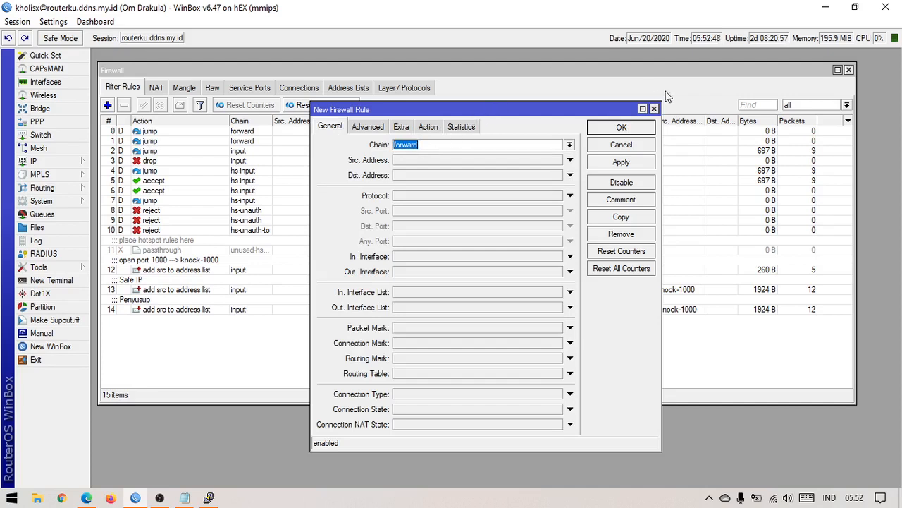
{"action": "left_click", "coordinate": [570, 145]}
{"action": "left_click", "coordinate": [535, 188]}
{"action": "left_click", "coordinate": [535, 196]}
{"action": "left_click", "coordinate": [506, 226]}
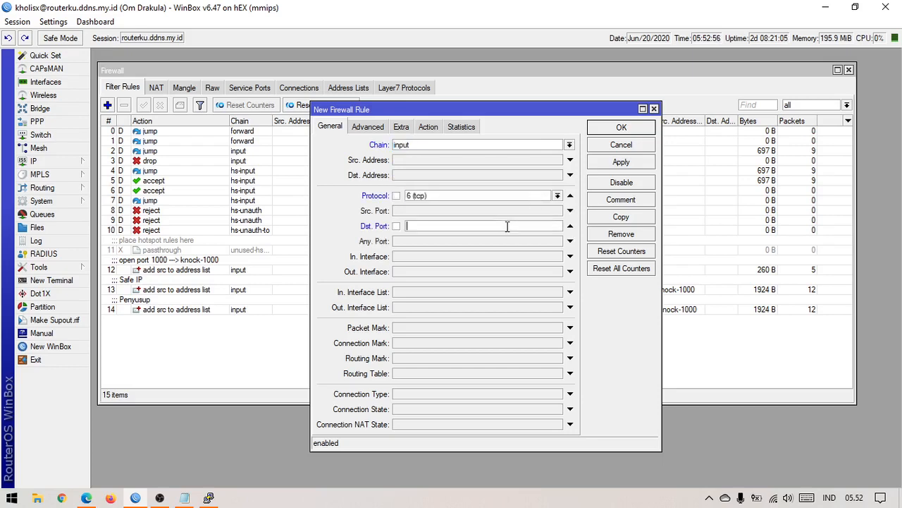
{"action": "type", "text": "21-23"}
Step: Set the new rule's action to drop and apply it
{"action": "left_click", "coordinate": [428, 127]}
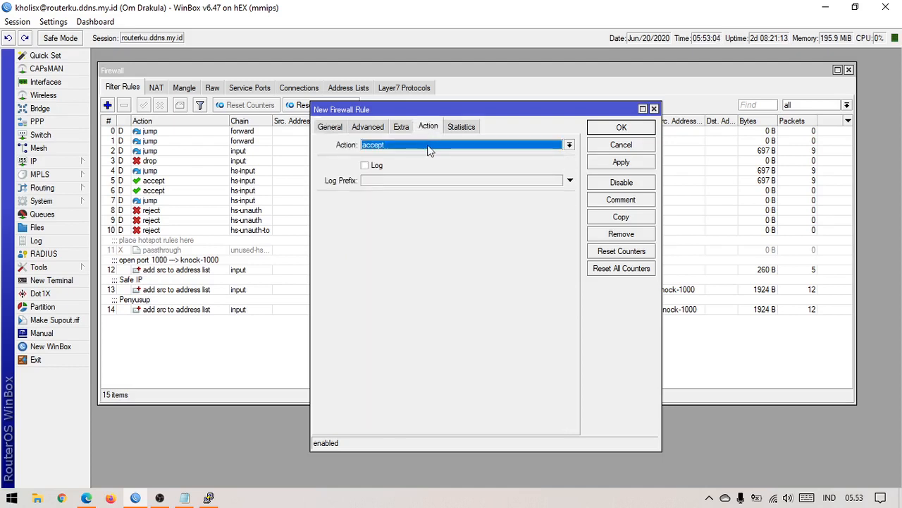
{"action": "left_click", "coordinate": [420, 144]}
{"action": "left_click", "coordinate": [407, 177]}
{"action": "left_click", "coordinate": [609, 167]}
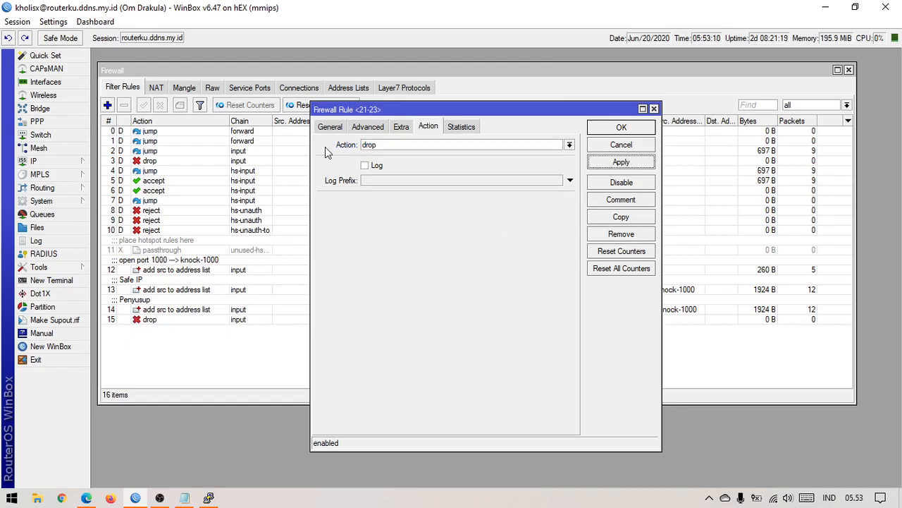
{"action": "left_click", "coordinate": [330, 127]}
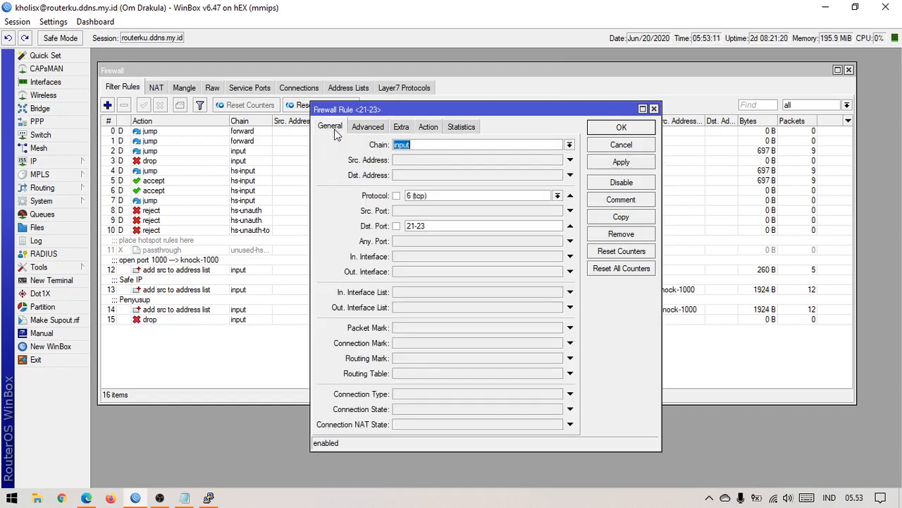
Step: Give rule 15 a negated !SAFE-IP source address list condition and apply it
{"action": "left_click", "coordinate": [456, 225]}
{"action": "left_click", "coordinate": [427, 127]}
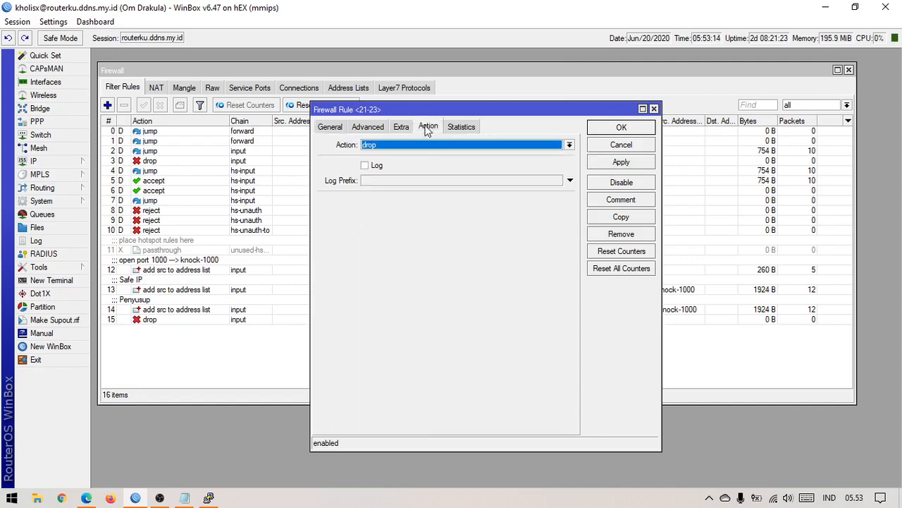
{"action": "left_click", "coordinate": [343, 125]}
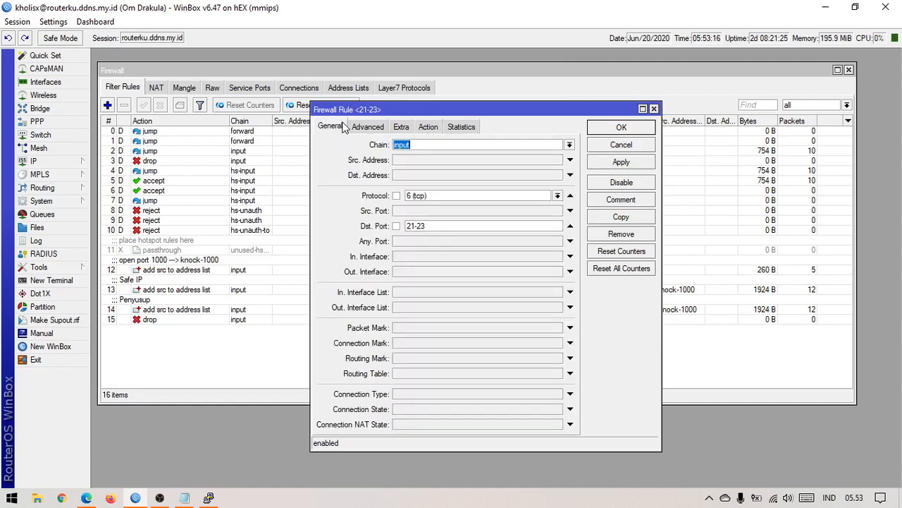
{"action": "left_click", "coordinate": [368, 128]}
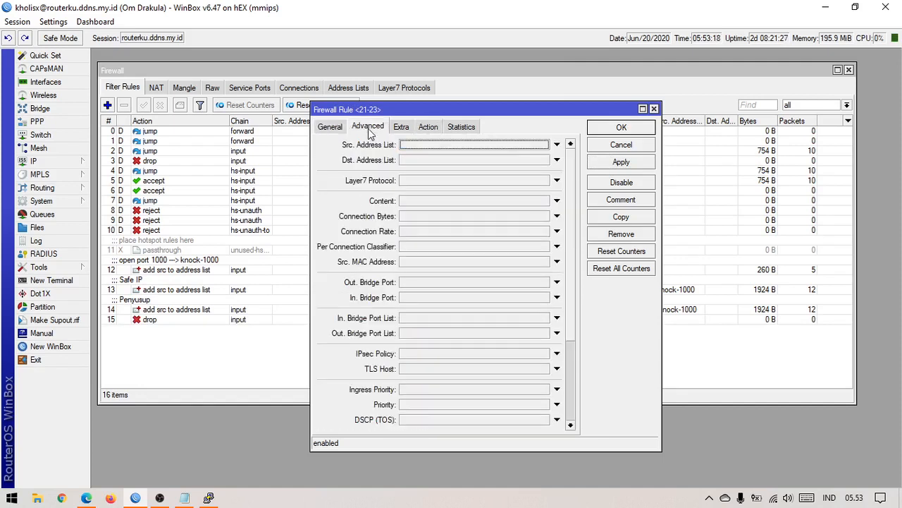
{"action": "left_click", "coordinate": [546, 145]}
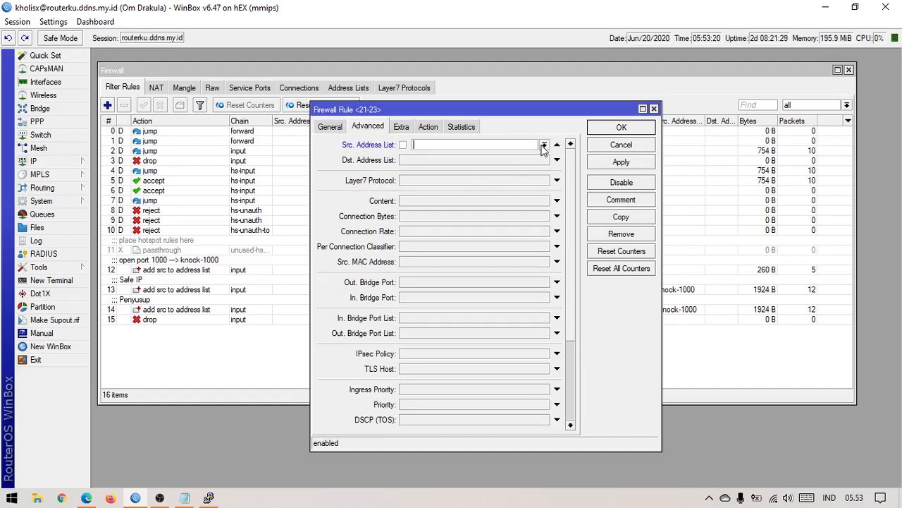
{"action": "left_click", "coordinate": [545, 145]}
{"action": "left_click", "coordinate": [530, 164]}
{"action": "left_click", "coordinate": [403, 146]}
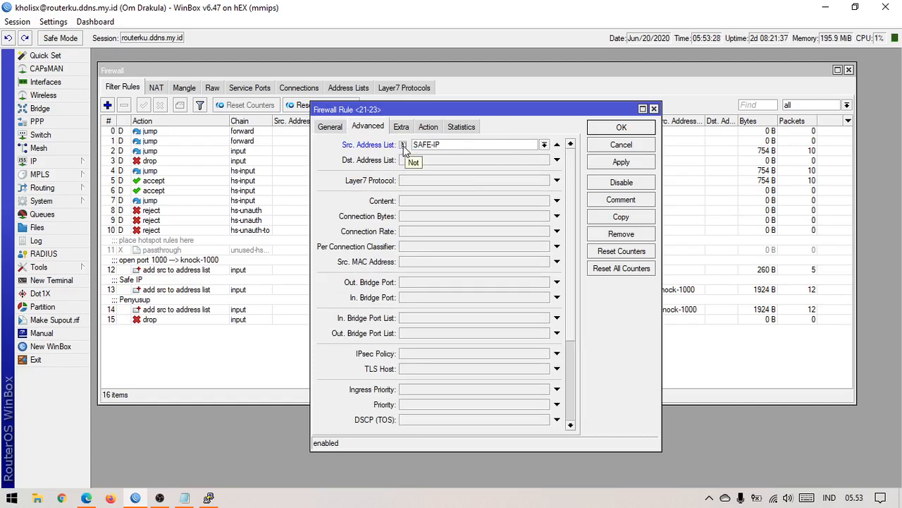
{"action": "left_click", "coordinate": [341, 131]}
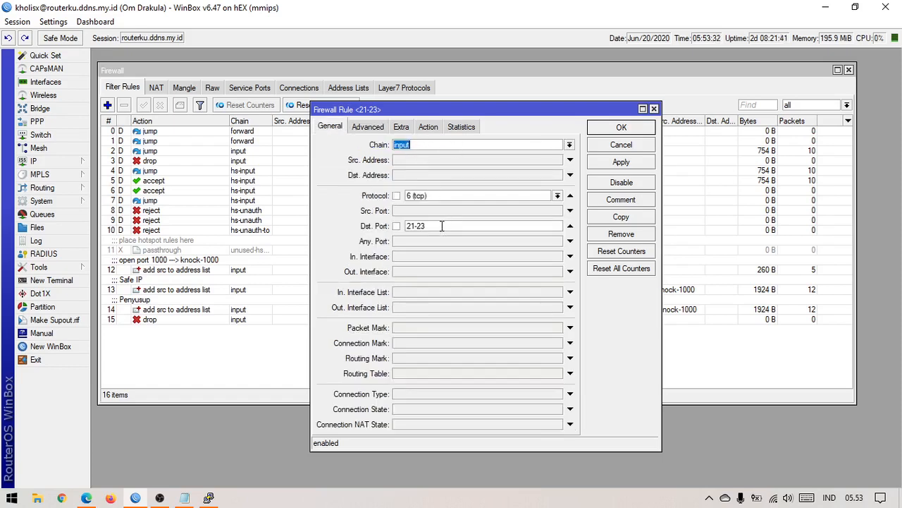
{"action": "left_click", "coordinate": [374, 127]}
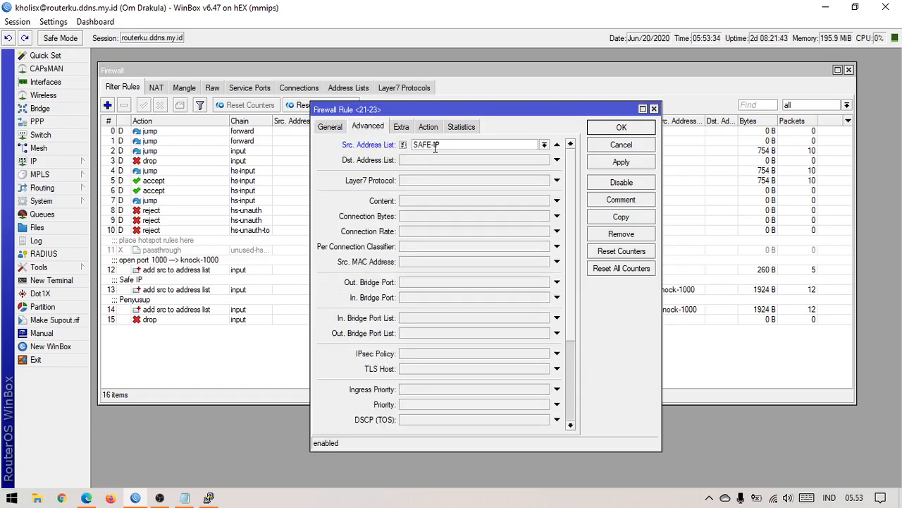
{"action": "left_click", "coordinate": [428, 128]}
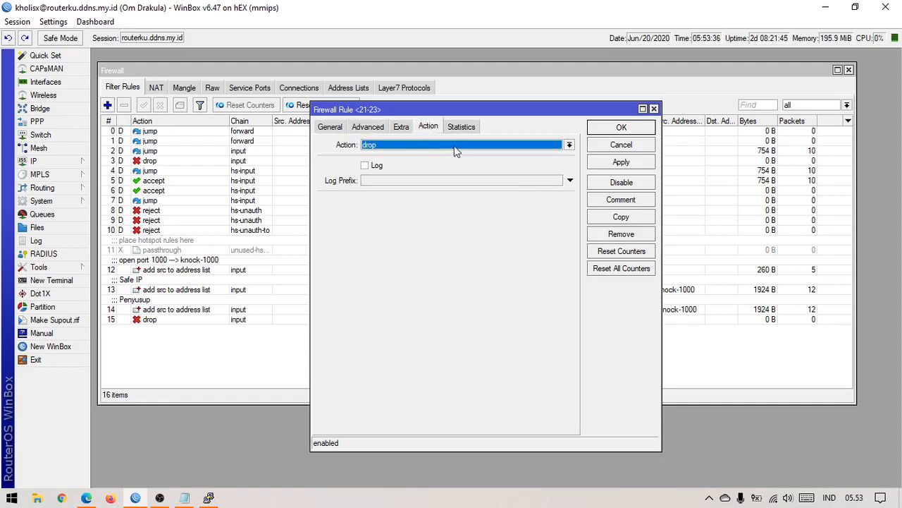
{"action": "left_click", "coordinate": [595, 167]}
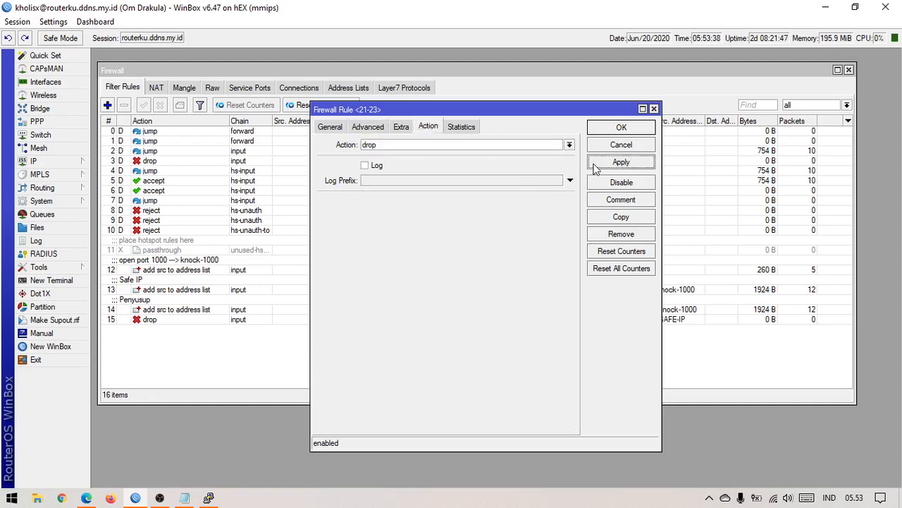
Step: Add the comment 'DROP!!!' to rule 15
{"action": "left_click", "coordinate": [618, 201]}
{"action": "type", "text": "DR"}
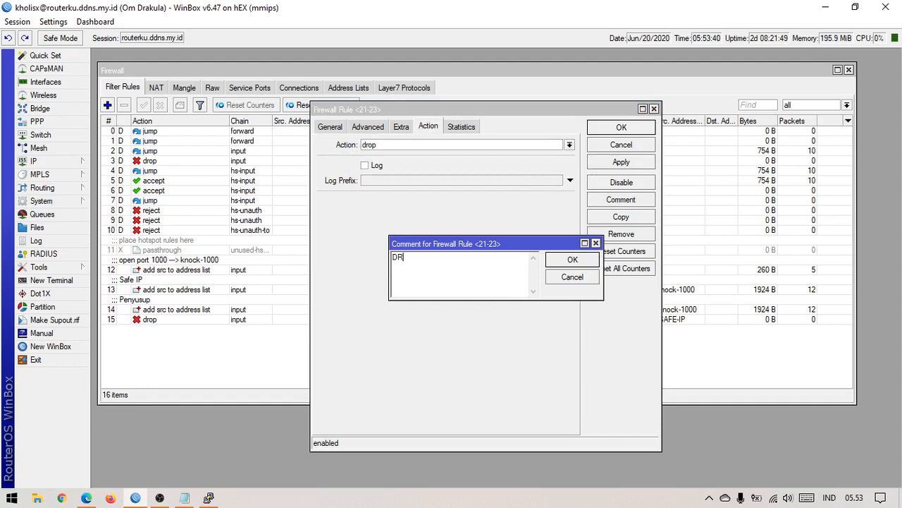
{"action": "type", "text": "OP!!!"}
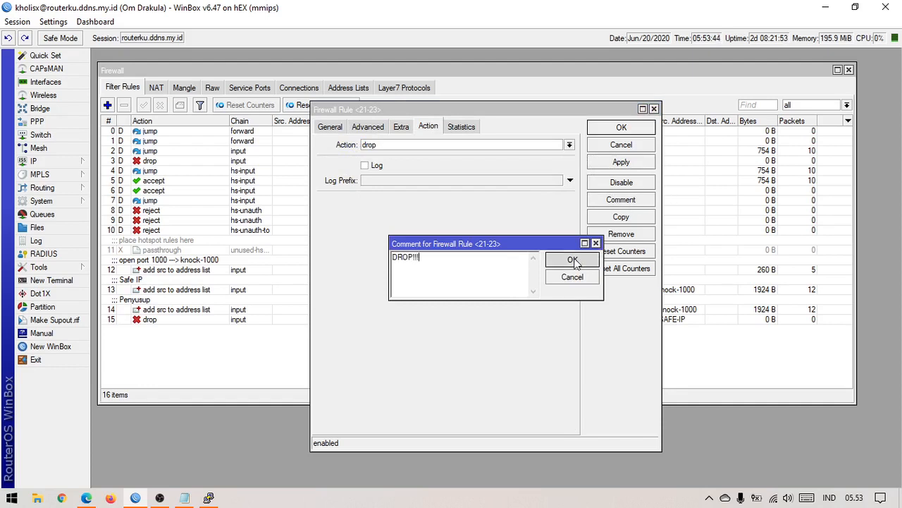
{"action": "left_click", "coordinate": [578, 259]}
{"action": "left_click", "coordinate": [639, 134]}
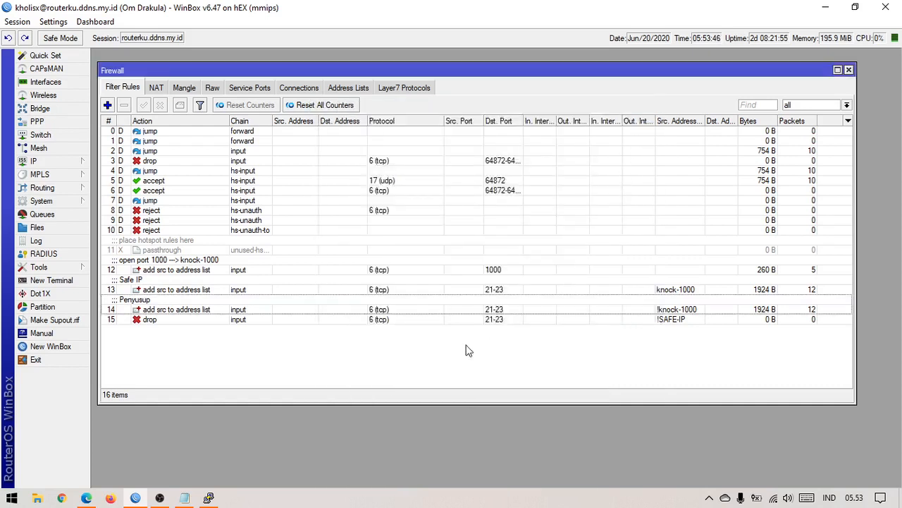
{"action": "left_click", "coordinate": [356, 319]}
{"action": "left_click", "coordinate": [345, 307]}
{"action": "left_click_drag", "start_coordinate": [345, 307], "coordinate": [342, 275]}
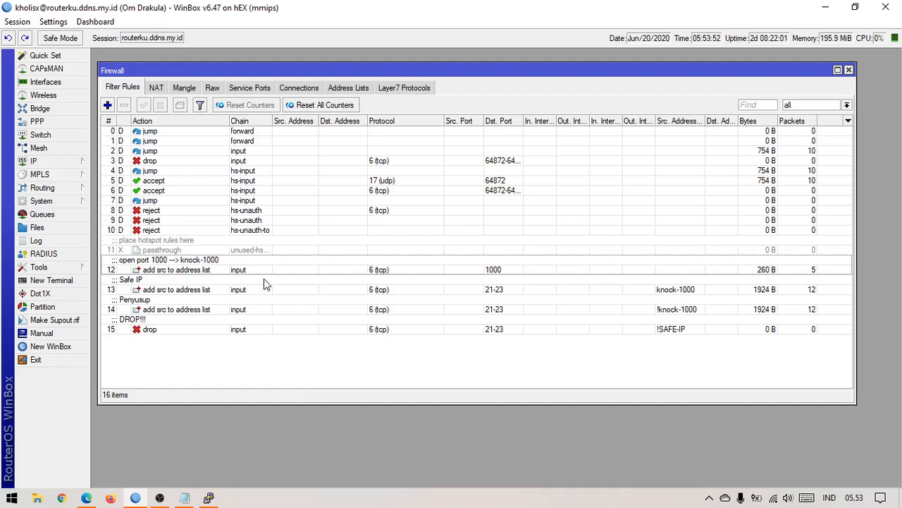
{"action": "left_click", "coordinate": [184, 498]}
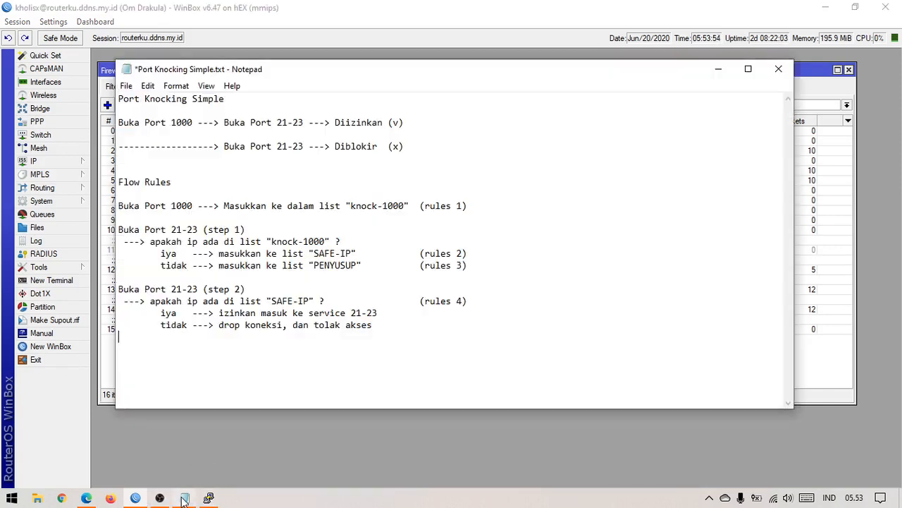
{"action": "left_click", "coordinate": [159, 498]}
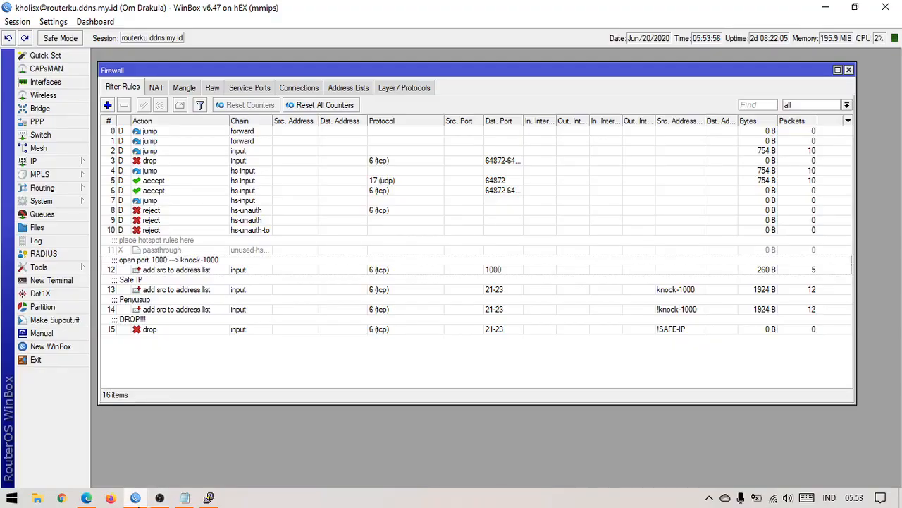
{"action": "left_click", "coordinate": [136, 498]}
{"action": "double_click", "coordinate": [185, 270]}
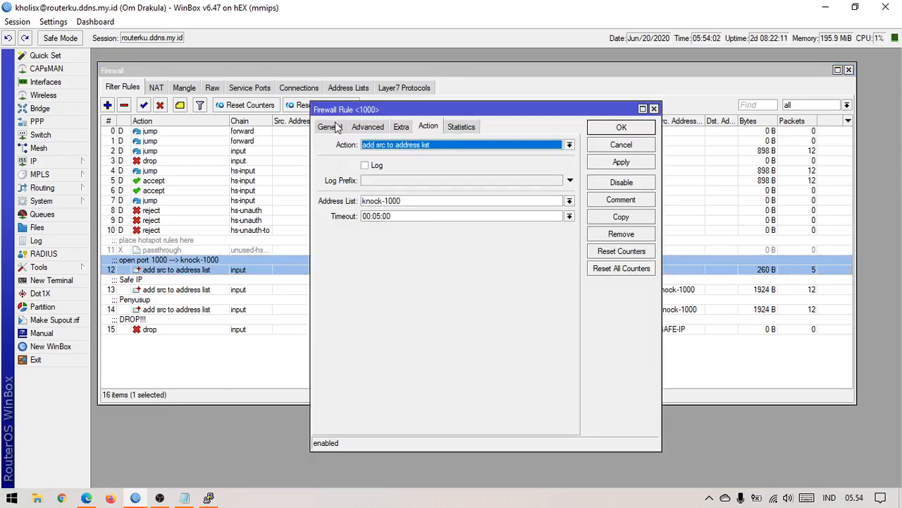
{"action": "left_click", "coordinate": [331, 127]}
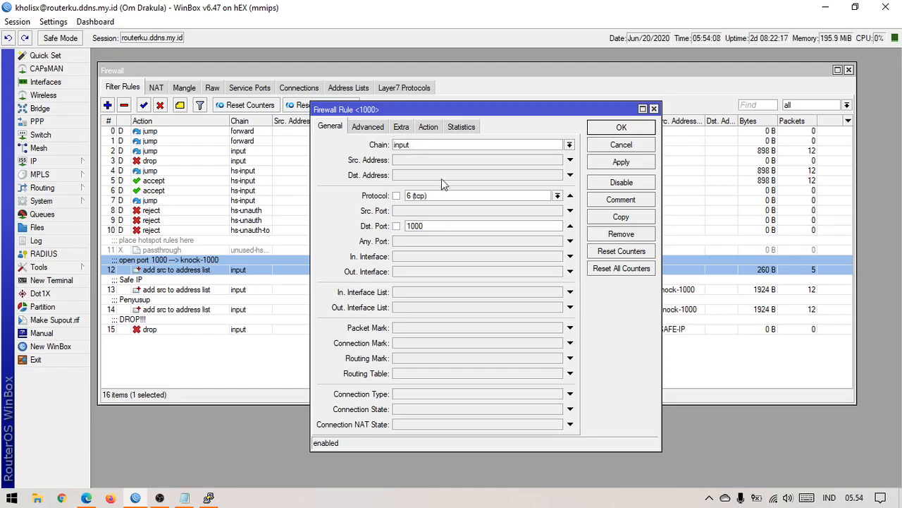
{"action": "double_click", "coordinate": [425, 143]}
{"action": "left_click", "coordinate": [431, 145]}
{"action": "left_click", "coordinate": [435, 224]}
{"action": "left_click", "coordinate": [368, 126]}
{"action": "left_click", "coordinate": [402, 128]}
{"action": "left_click", "coordinate": [428, 128]}
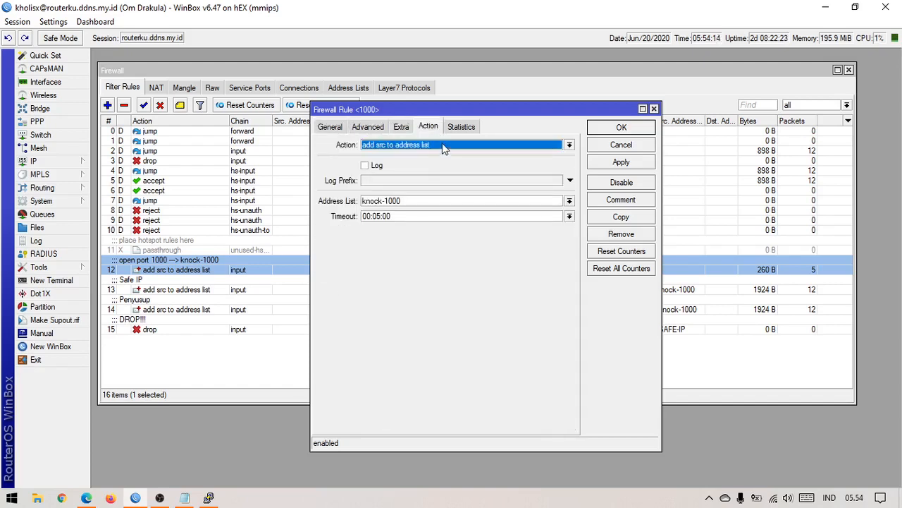
{"action": "left_click_drag", "start_coordinate": [417, 202], "coordinate": [358, 202]}
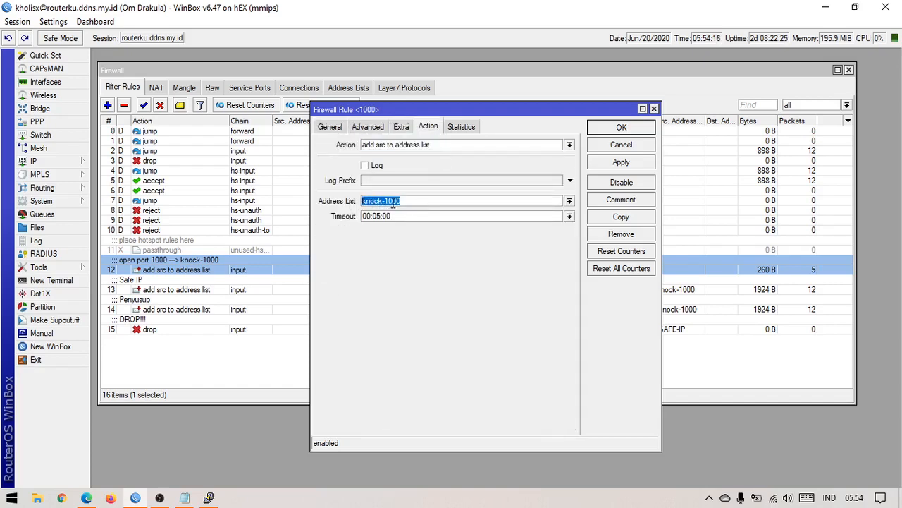
{"action": "left_click", "coordinate": [412, 203]}
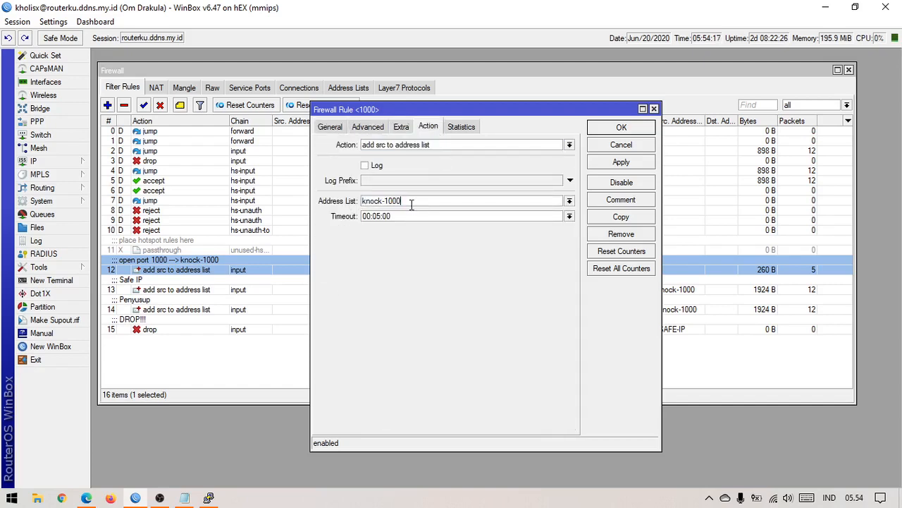
{"action": "left_click", "coordinate": [622, 128]}
{"action": "double_click", "coordinate": [299, 289]}
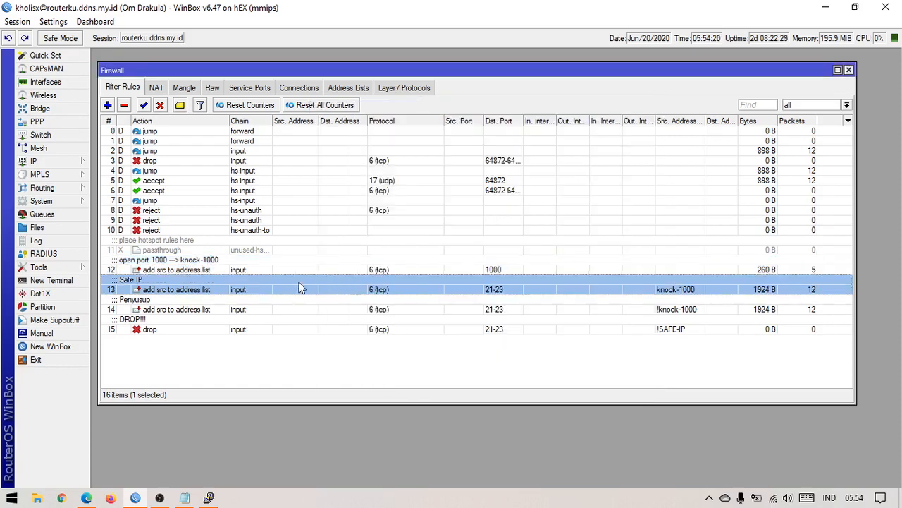
{"action": "left_click", "coordinate": [340, 129]}
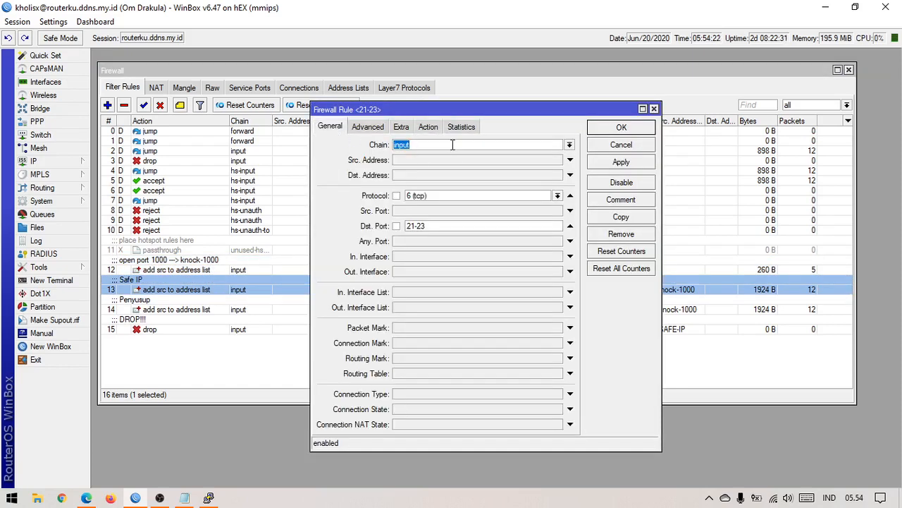
{"action": "left_click", "coordinate": [449, 226]}
{"action": "double_click", "coordinate": [452, 227]}
{"action": "left_click", "coordinate": [456, 227]}
{"action": "left_click", "coordinate": [387, 130]}
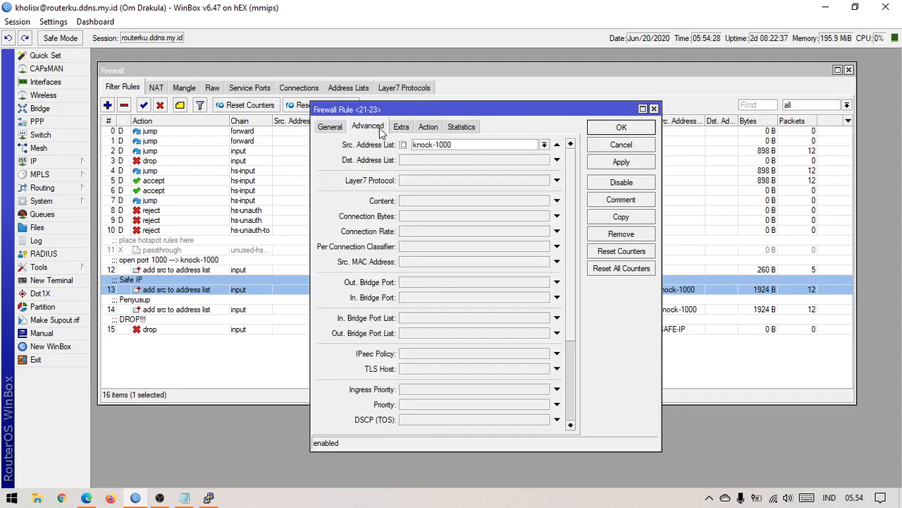
{"action": "double_click", "coordinate": [476, 144]}
{"action": "left_click", "coordinate": [467, 145]}
{"action": "left_click", "coordinate": [428, 126]}
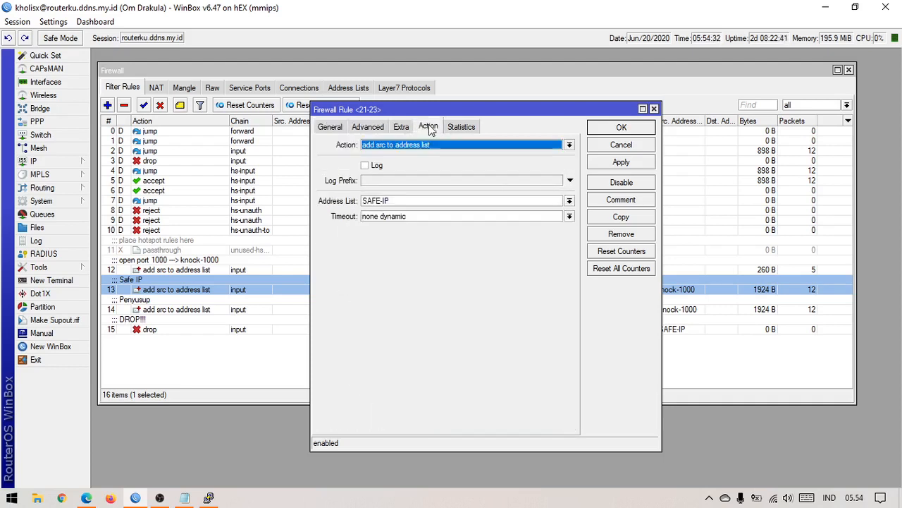
{"action": "left_click", "coordinate": [428, 203]}
{"action": "left_click", "coordinate": [333, 129]}
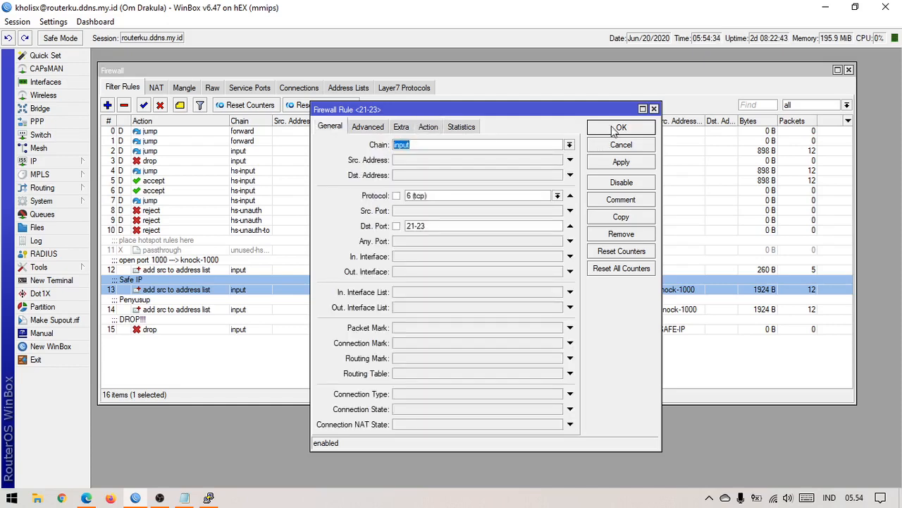
{"action": "left_click", "coordinate": [614, 130]}
{"action": "double_click", "coordinate": [282, 308]}
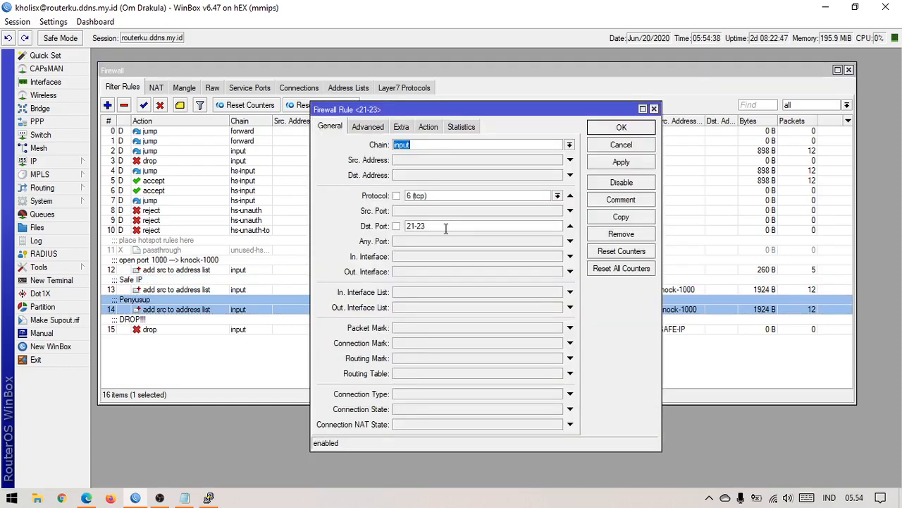
{"action": "left_click", "coordinate": [381, 130]}
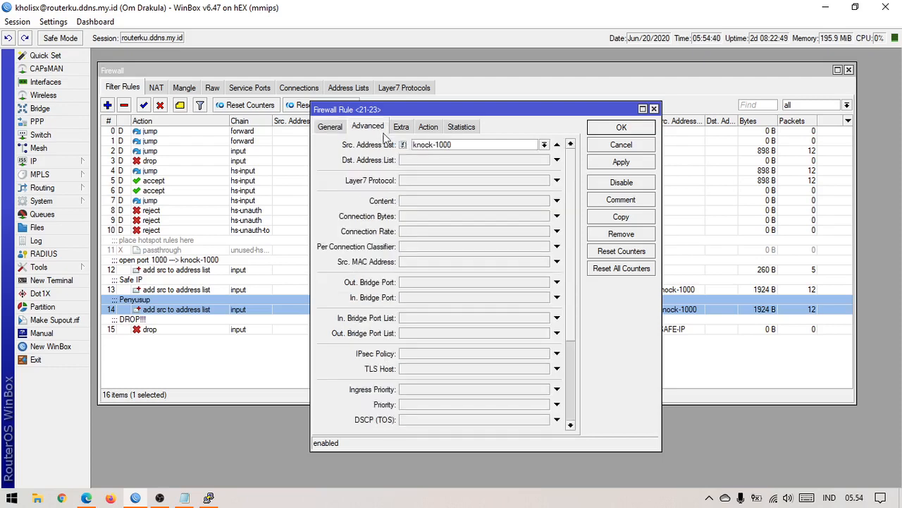
{"action": "left_click_drag", "start_coordinate": [458, 145], "coordinate": [413, 144]}
{"action": "left_click", "coordinate": [472, 141]}
{"action": "left_click", "coordinate": [428, 127]}
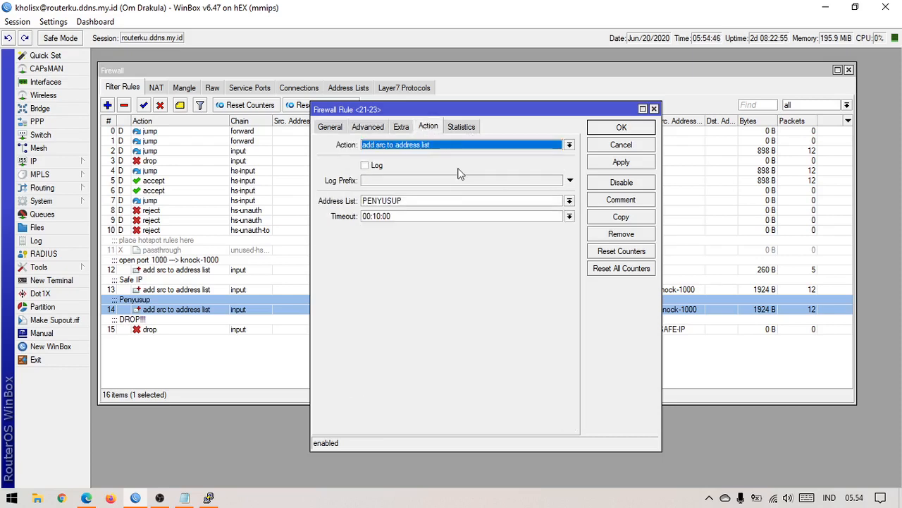
{"action": "left_click", "coordinate": [615, 127]}
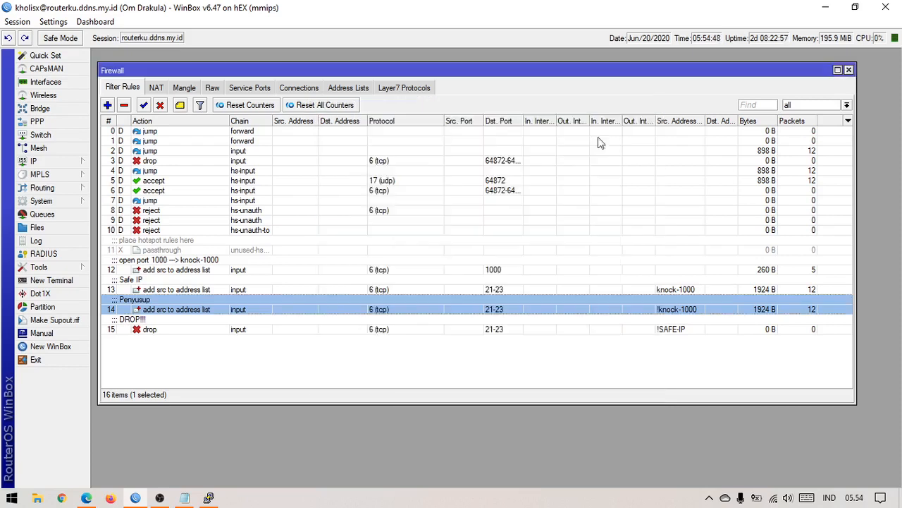
{"action": "double_click", "coordinate": [284, 329]}
{"action": "left_click", "coordinate": [335, 127]}
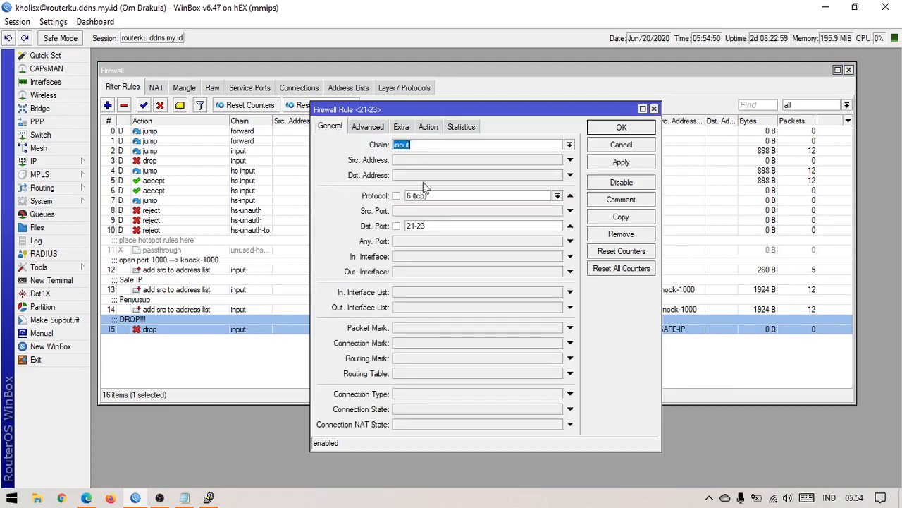
{"action": "left_click", "coordinate": [450, 227]}
{"action": "left_click", "coordinate": [367, 127]}
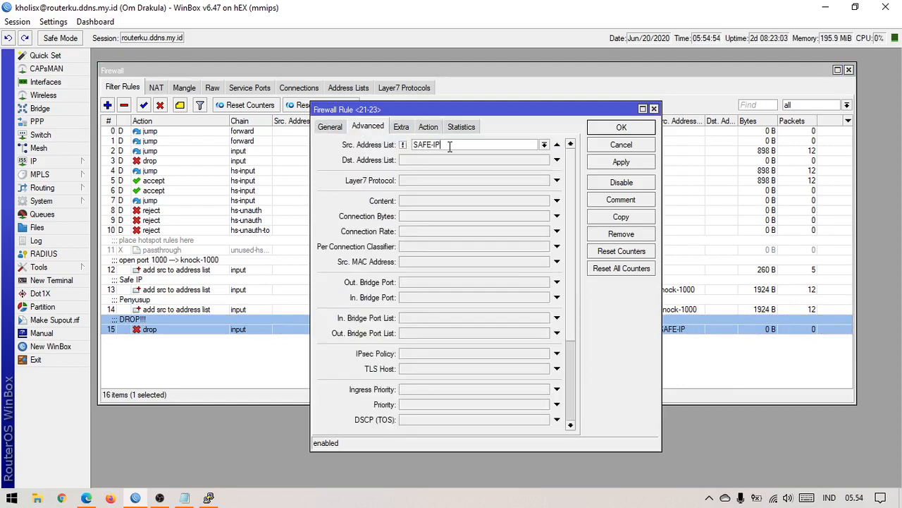
{"action": "double_click", "coordinate": [417, 145]}
{"action": "left_click", "coordinate": [464, 144]}
{"action": "double_click", "coordinate": [423, 148]}
{"action": "left_click", "coordinate": [479, 146]}
{"action": "left_click", "coordinate": [426, 128]}
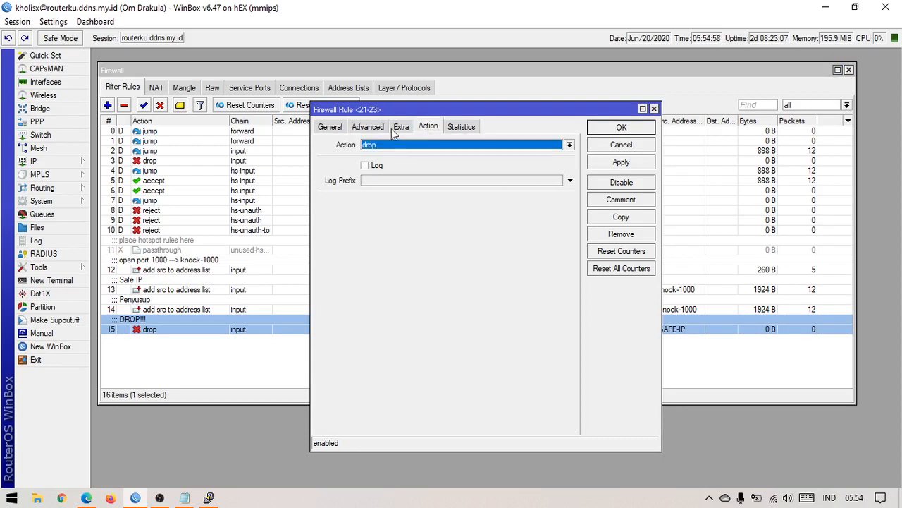
{"action": "left_click", "coordinate": [368, 127]}
{"action": "double_click", "coordinate": [462, 144]}
{"action": "left_click", "coordinate": [450, 144]}
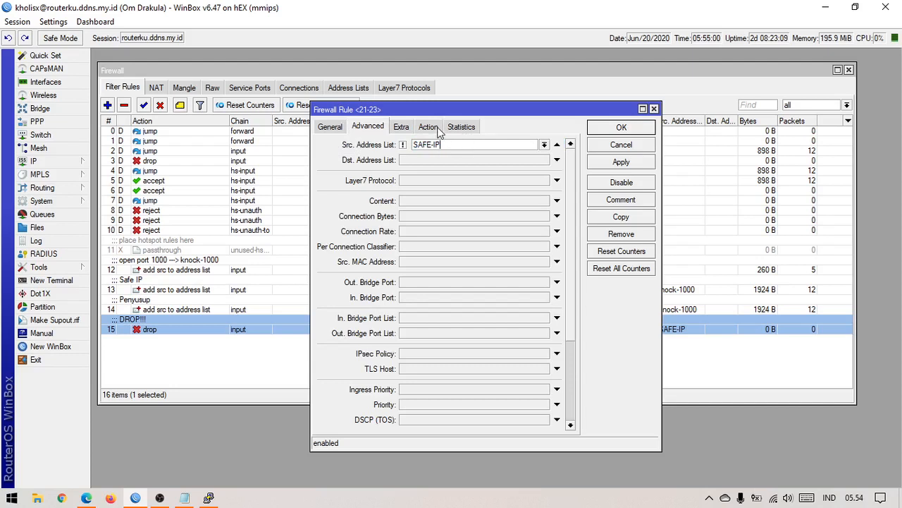
{"action": "left_click", "coordinate": [428, 127]}
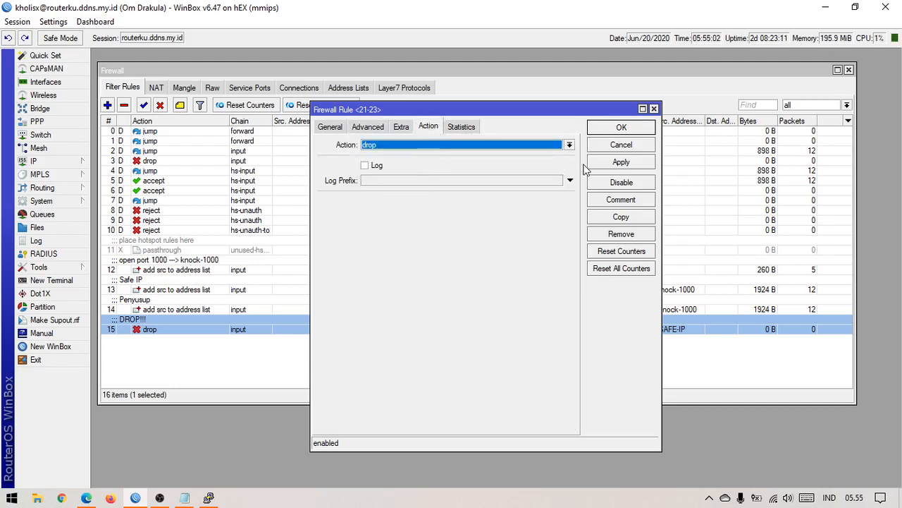
{"action": "left_click", "coordinate": [605, 130]}
{"action": "left_click", "coordinate": [427, 376]}
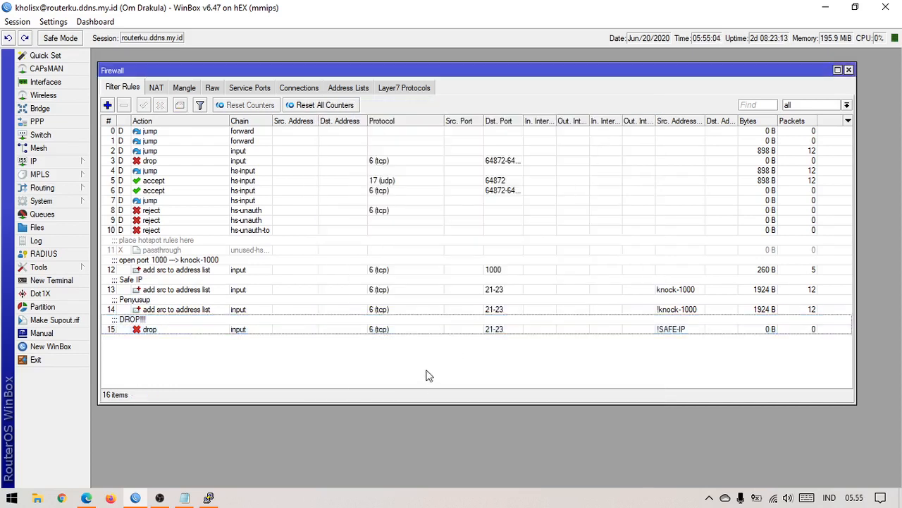
Step: With the empty address list showing, open a new PuTTY SSH session to routerku.ddns.my.id on port 22
{"action": "left_click", "coordinate": [346, 89]}
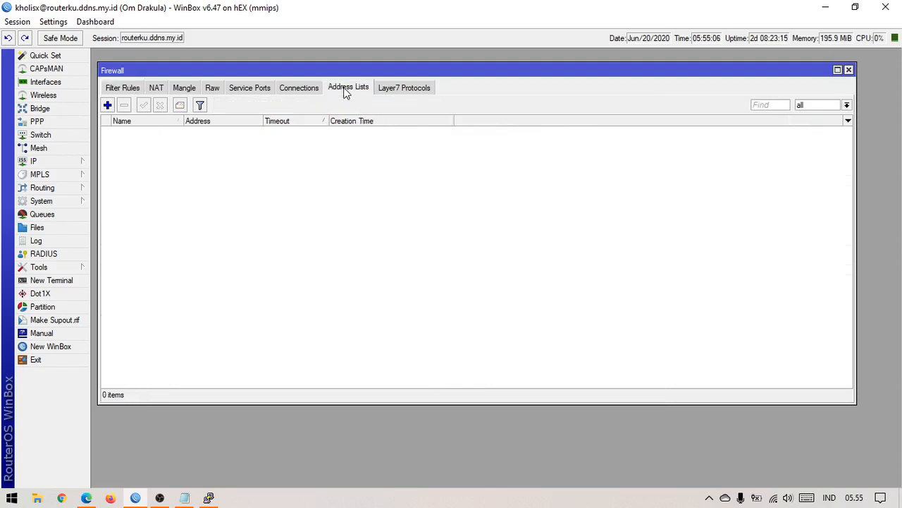
{"action": "left_click", "coordinate": [209, 498]}
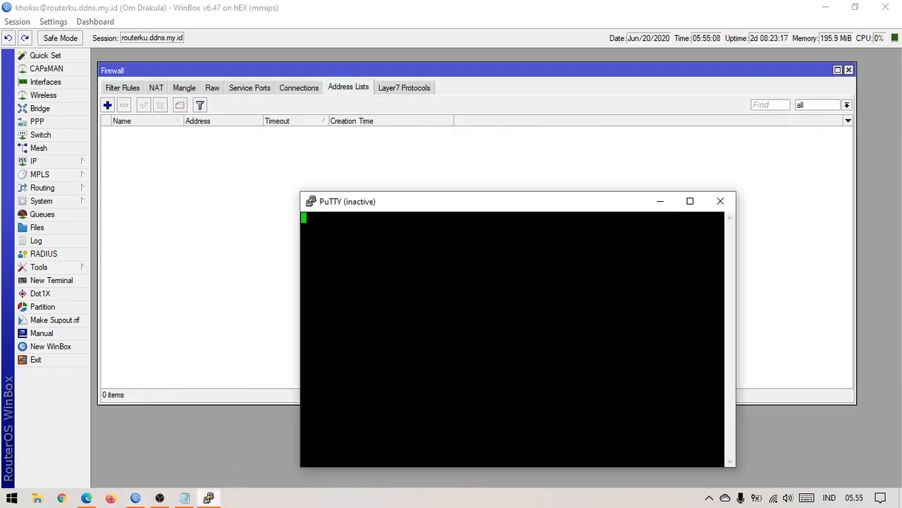
{"action": "right_click", "coordinate": [509, 203]}
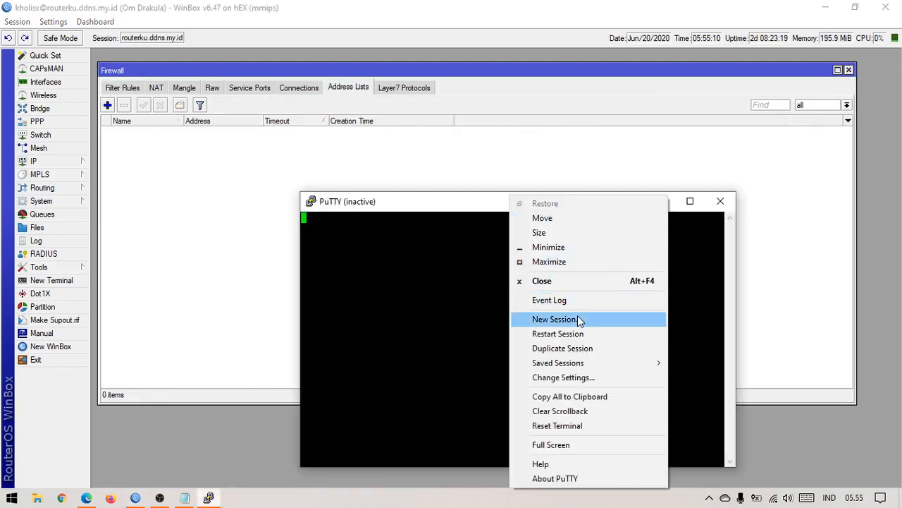
{"action": "left_click", "coordinate": [580, 321]}
{"action": "left_click_drag", "start_coordinate": [456, 117], "coordinate": [379, 181]}
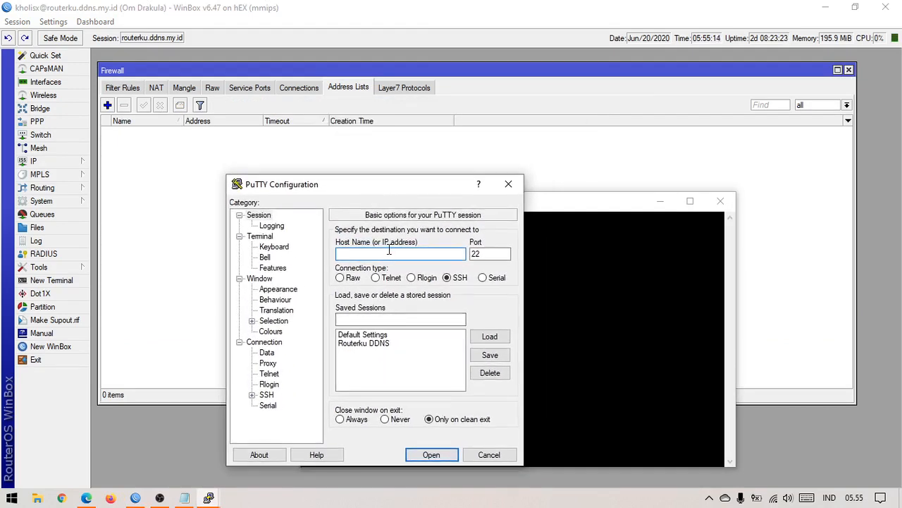
{"action": "type", "text": "routerku.ddns.my.id"}
{"action": "left_click", "coordinate": [432, 455]}
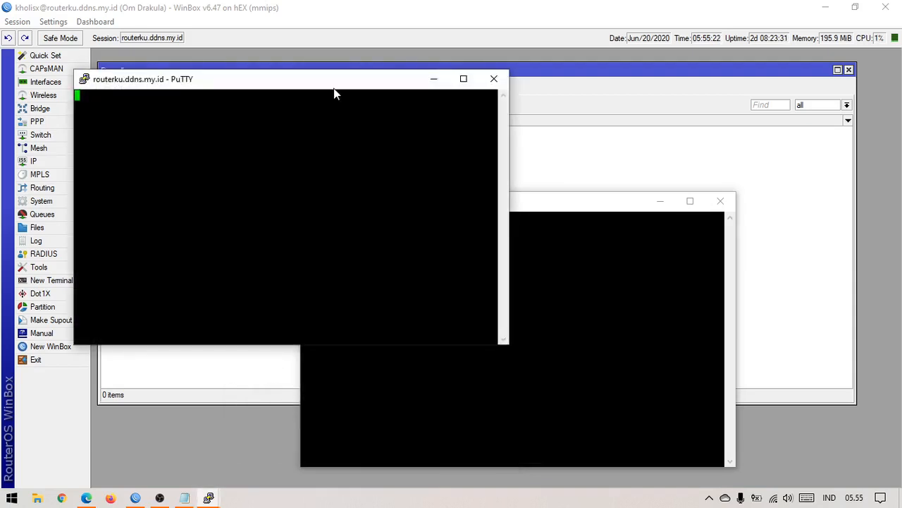
{"action": "left_click_drag", "start_coordinate": [334, 91], "coordinate": [458, 203]}
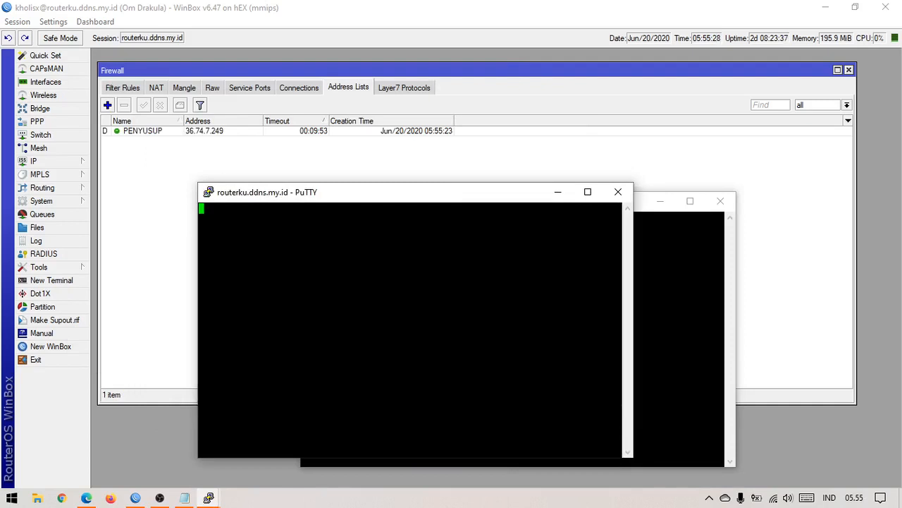
Step: Select drop rule 15 in Filter Rules to watch its packet counters
{"action": "left_click", "coordinate": [124, 88]}
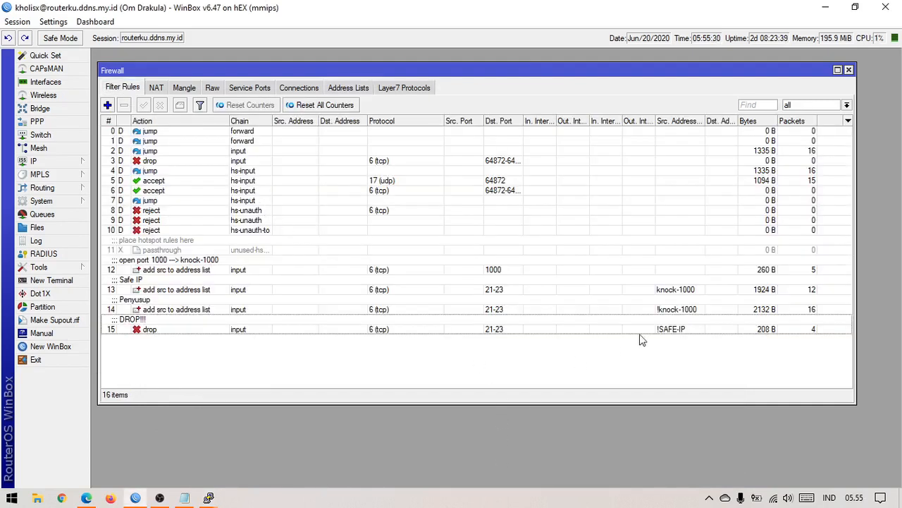
{"action": "left_click", "coordinate": [812, 330]}
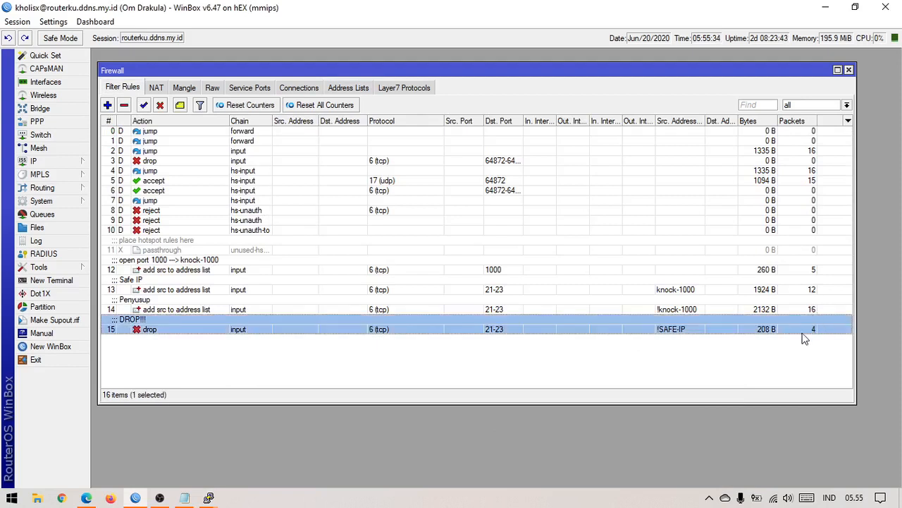
{"action": "left_click", "coordinate": [804, 374]}
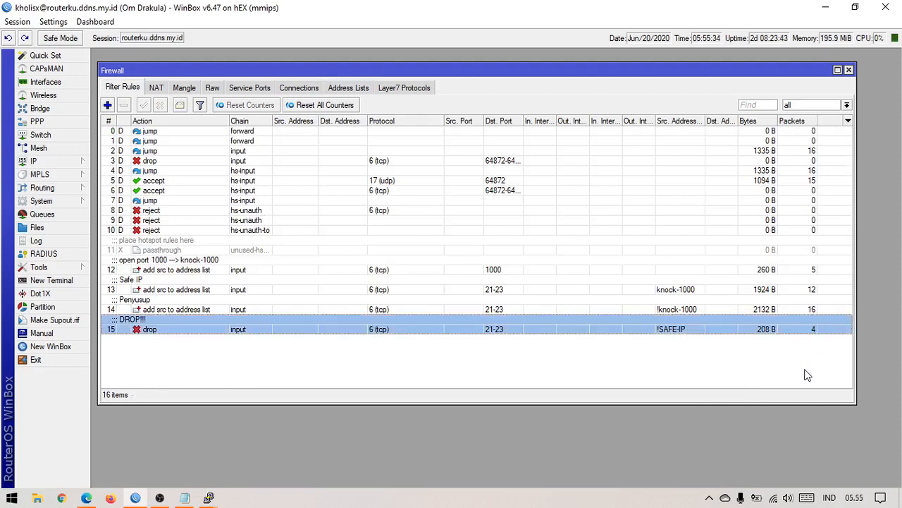
{"action": "left_click", "coordinate": [815, 331]}
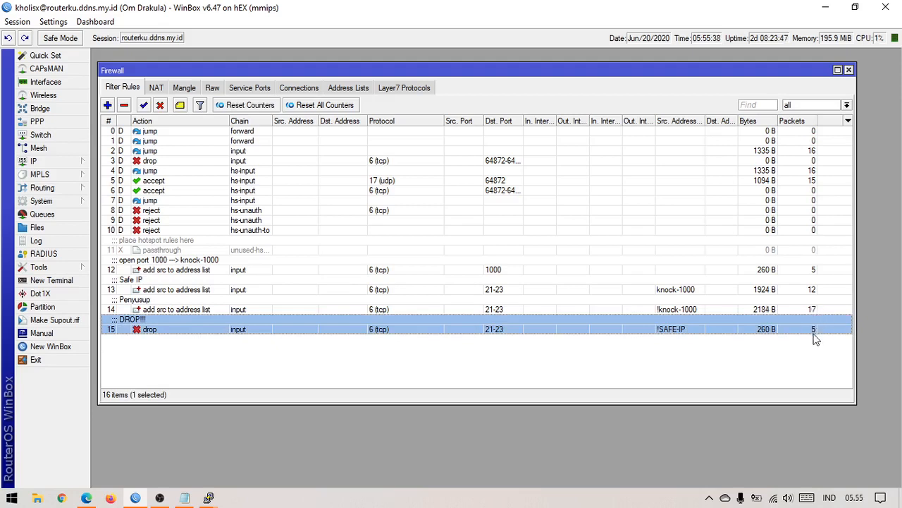
{"action": "mouse_move", "coordinate": [215, 501]}
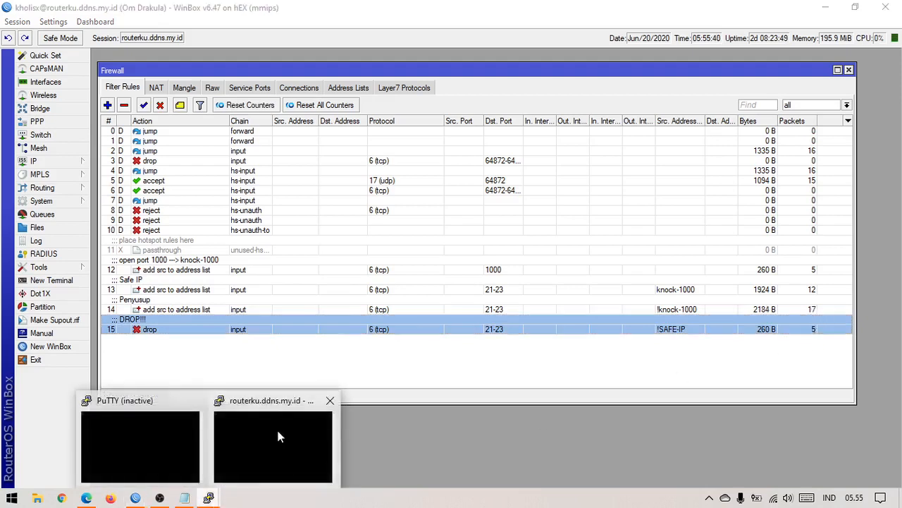
{"action": "left_click", "coordinate": [277, 427]}
{"action": "left_click", "coordinate": [753, 356]}
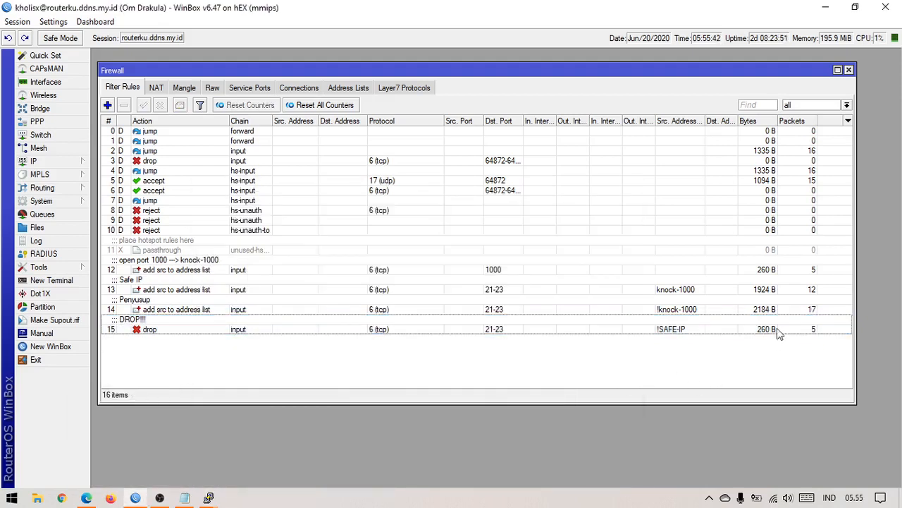
{"action": "left_click", "coordinate": [777, 329]}
Step: Dismiss PuTTY's connection timed out error and close the failed session
{"action": "mouse_move", "coordinate": [213, 499]}
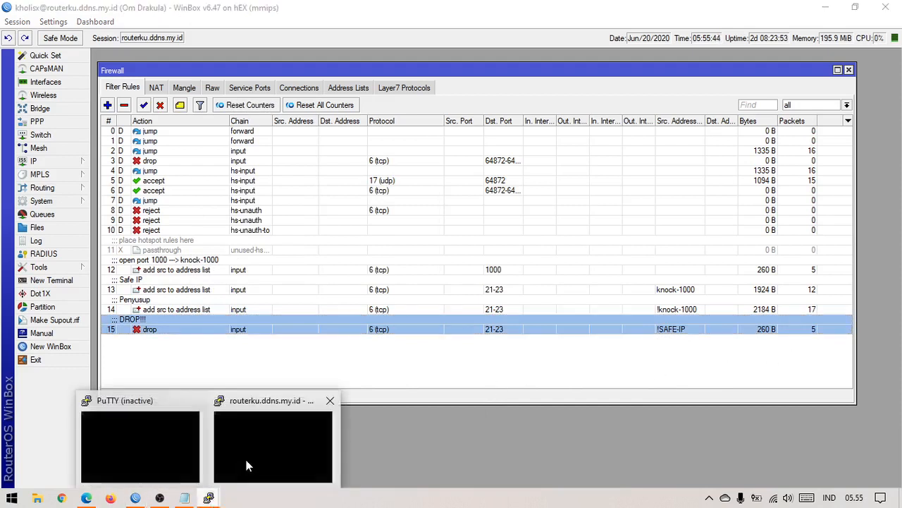
{"action": "left_click", "coordinate": [246, 459]}
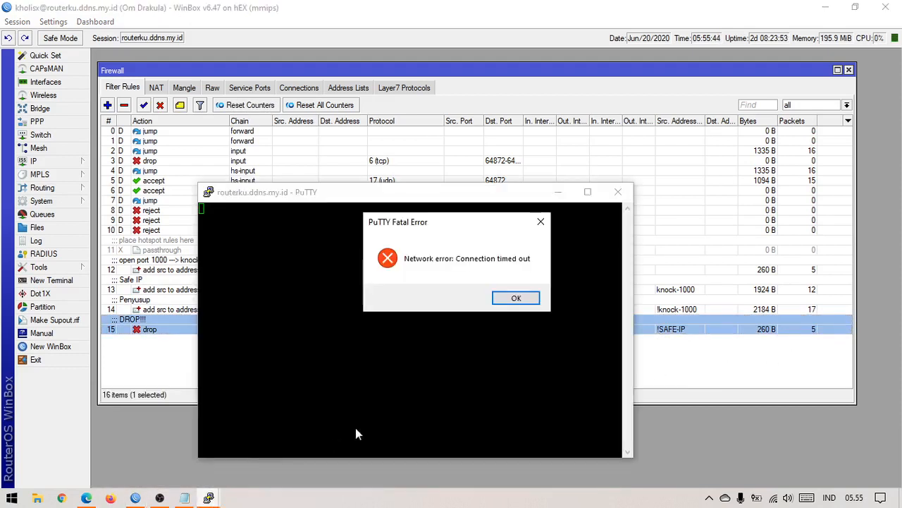
{"action": "left_click", "coordinate": [518, 298]}
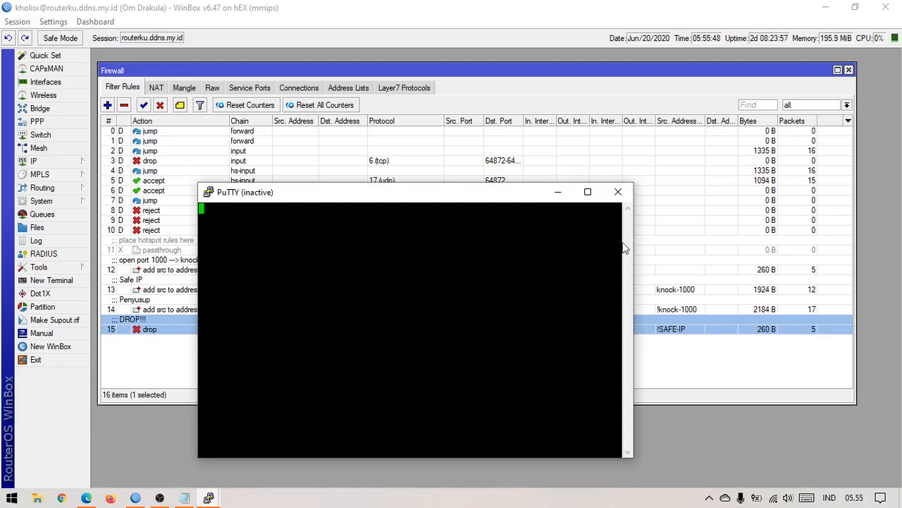
{"action": "left_click", "coordinate": [618, 191]}
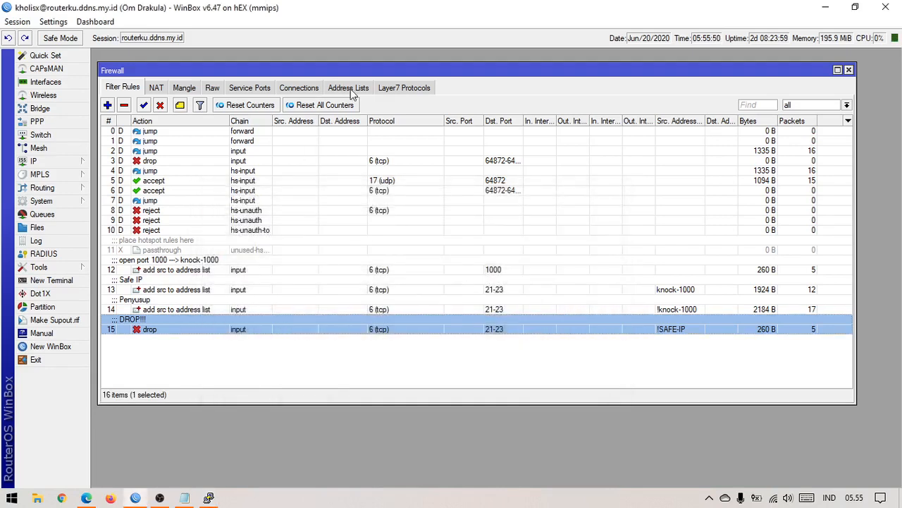
Step: Remove the PENYUSUP entry from the firewall address lists
{"action": "left_click", "coordinate": [348, 88]}
{"action": "left_click", "coordinate": [216, 132]}
{"action": "left_click", "coordinate": [124, 105]}
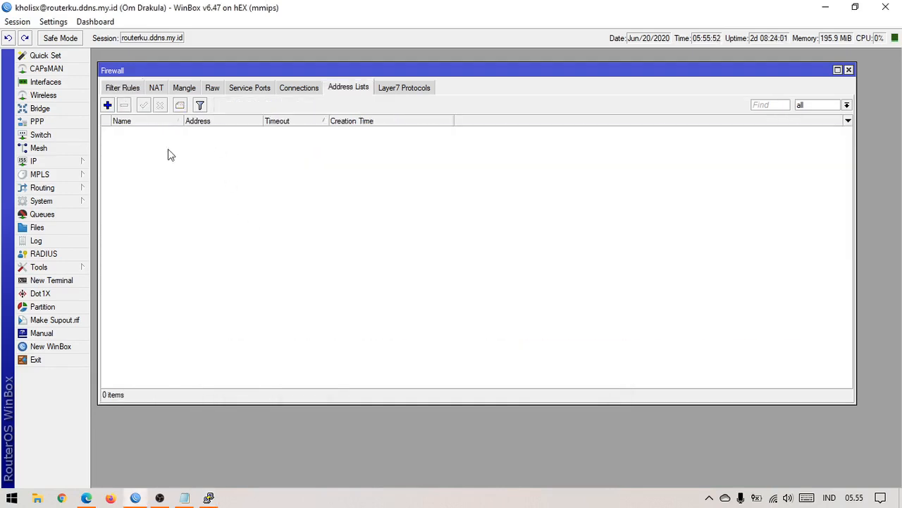
Step: Knock on routerku.ddns.my.id port 1000 with a new PuTTY session, then close the refused connection
{"action": "left_click", "coordinate": [209, 498]}
{"action": "right_click", "coordinate": [371, 194]}
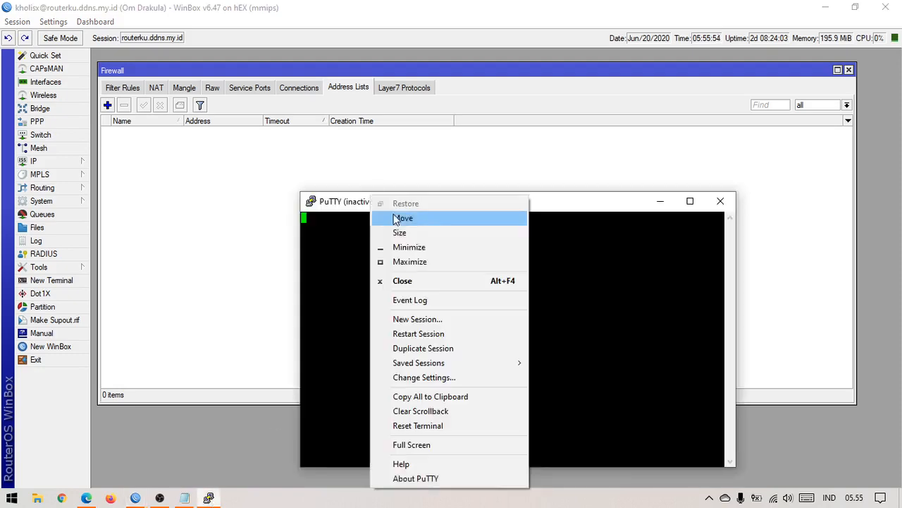
{"action": "left_click", "coordinate": [445, 317]}
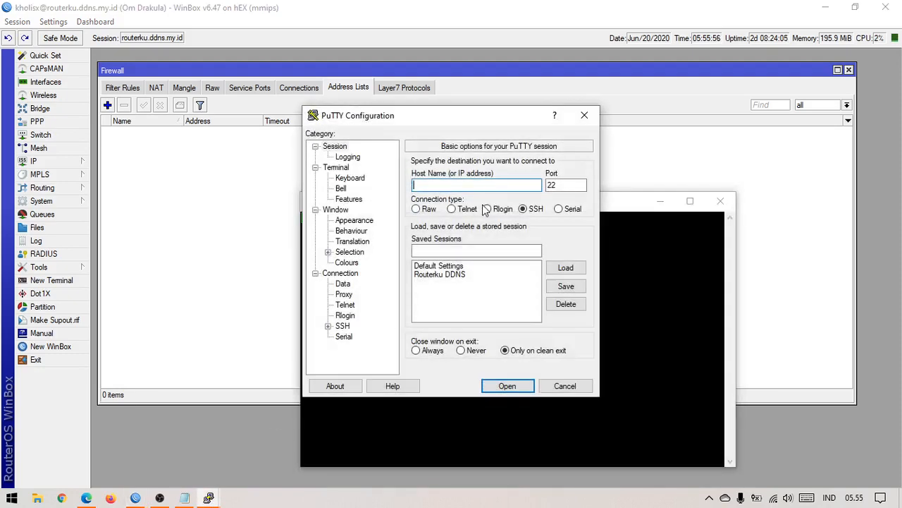
{"action": "type", "text": "routerku.ddns.my.id"}
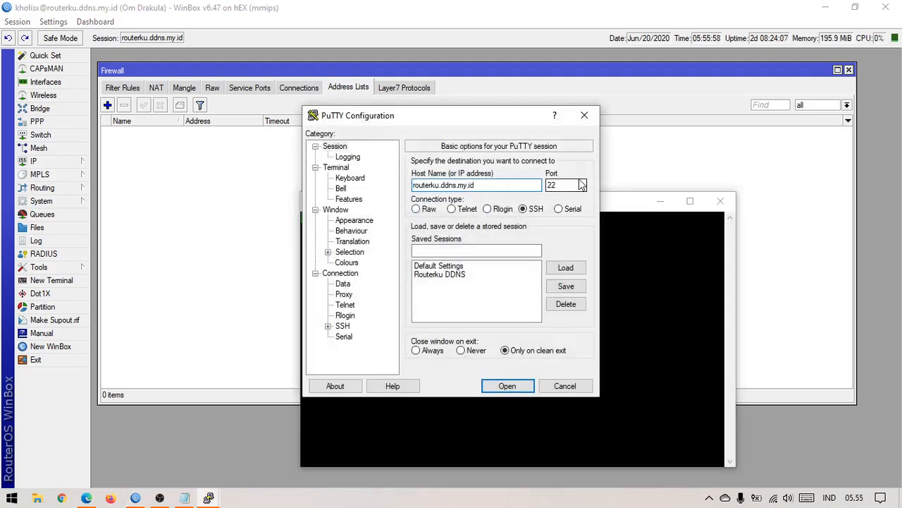
{"action": "double_click", "coordinate": [580, 186]}
{"action": "type", "text": "10"}
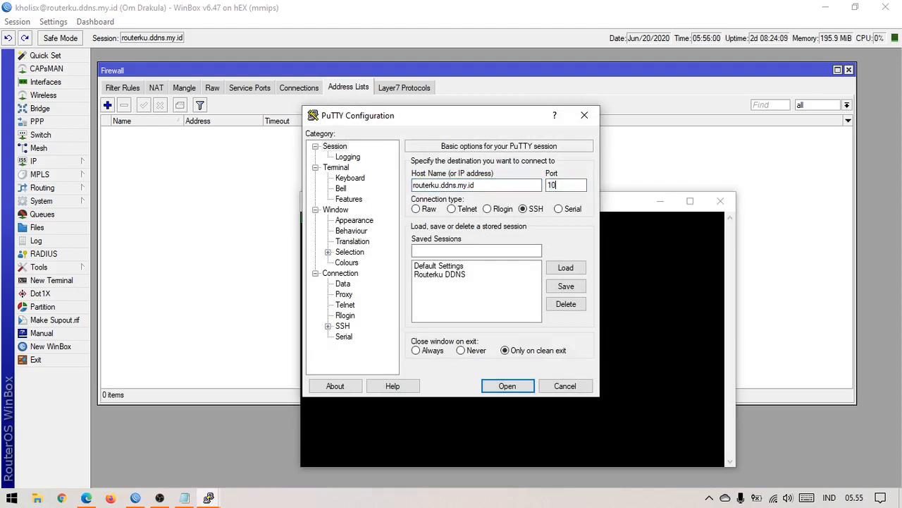
{"action": "type", "text": "00"}
{"action": "left_click", "coordinate": [532, 381]}
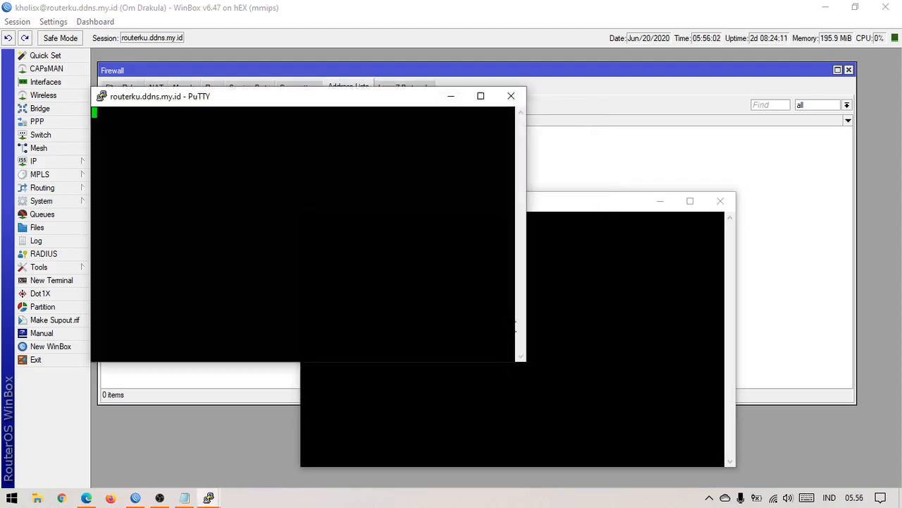
{"action": "left_click_drag", "start_coordinate": [363, 105], "coordinate": [472, 213]}
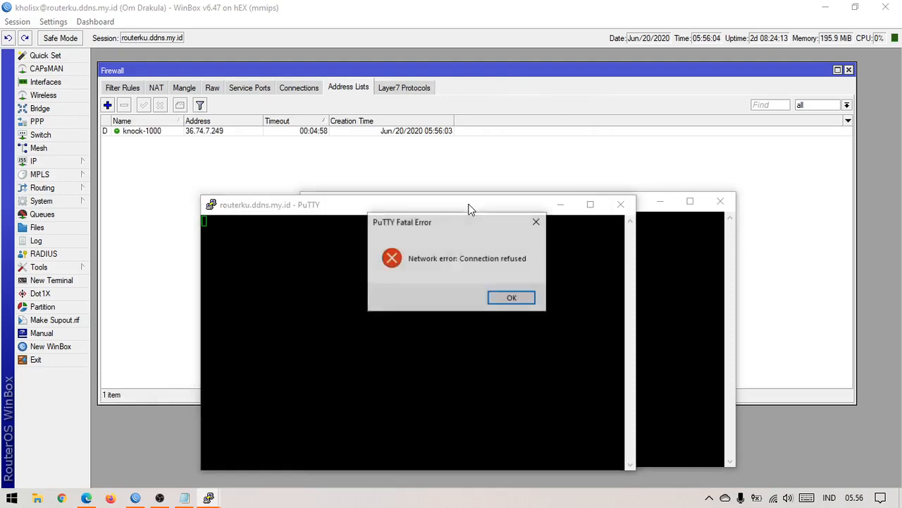
{"action": "left_click", "coordinate": [512, 298]}
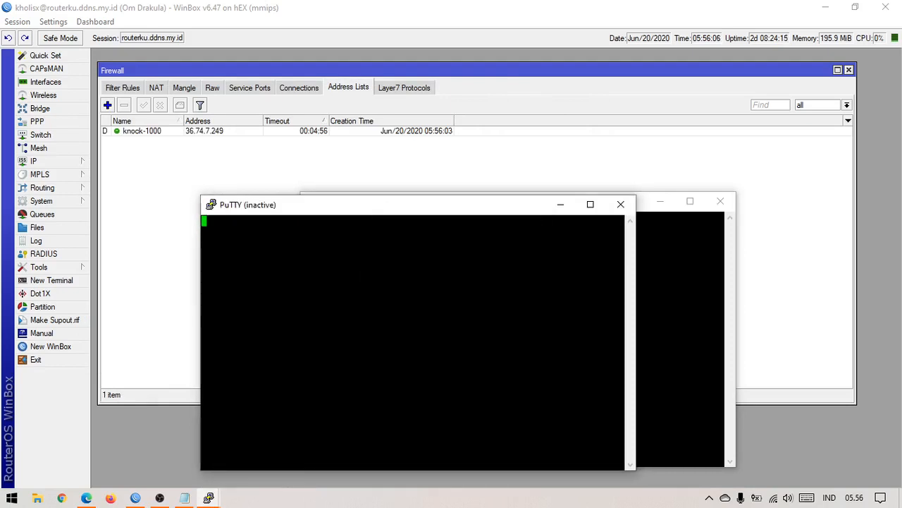
{"action": "left_click", "coordinate": [620, 203]}
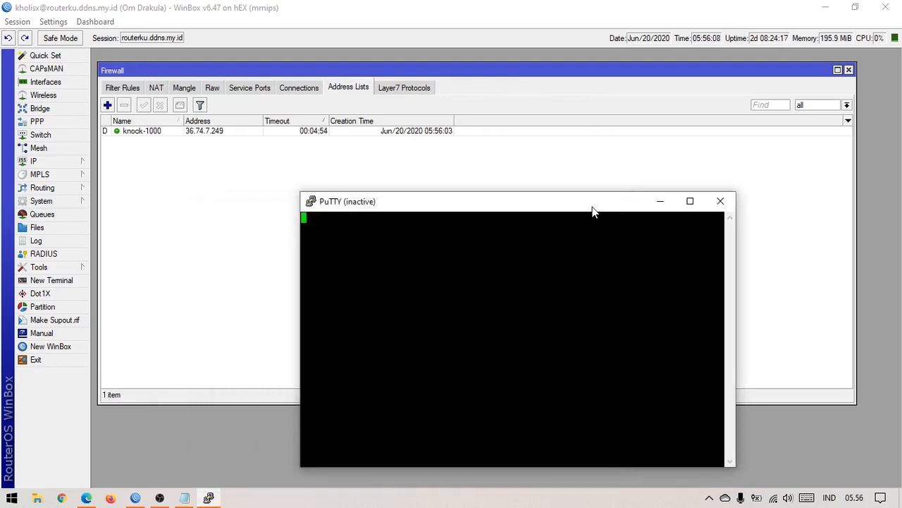
{"action": "right_click", "coordinate": [592, 205]}
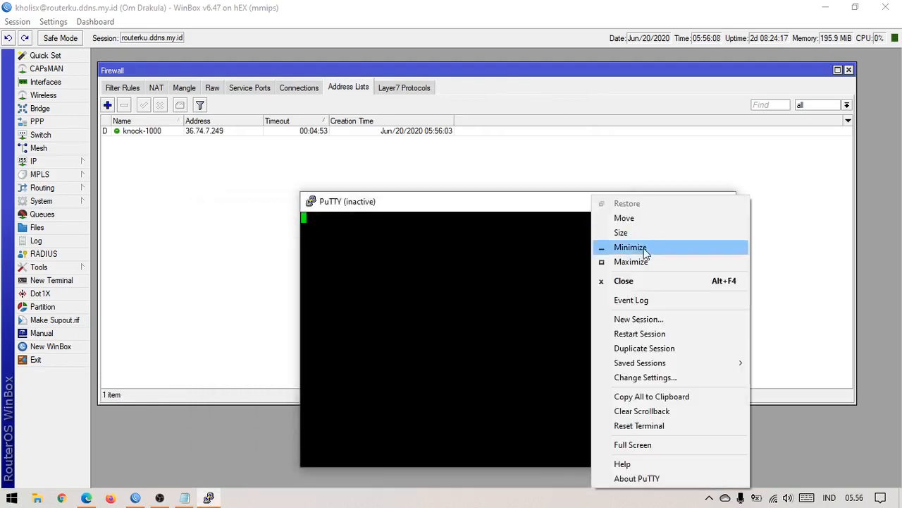
Step: Open a new PuTTY SSH session to routerku.ddns.my.id on port 22
{"action": "left_click", "coordinate": [638, 319]}
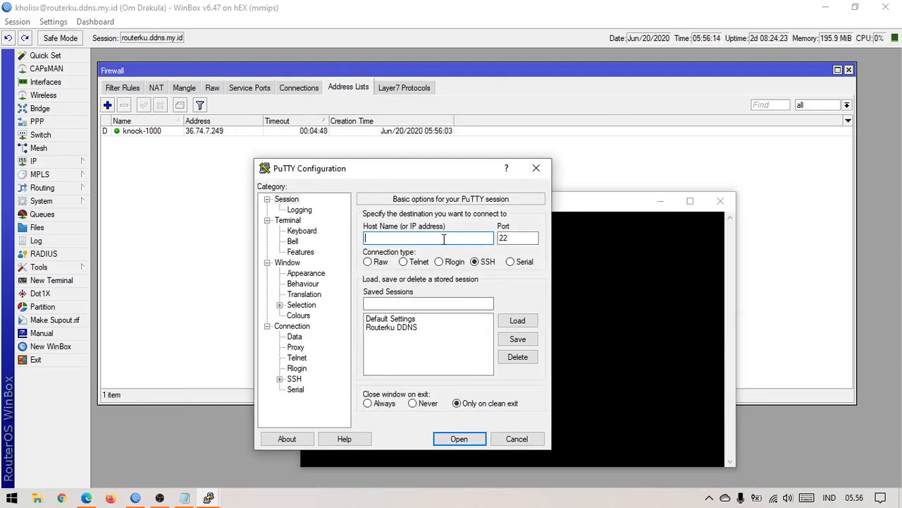
{"action": "type", "text": "routerku.ddns.my.id"}
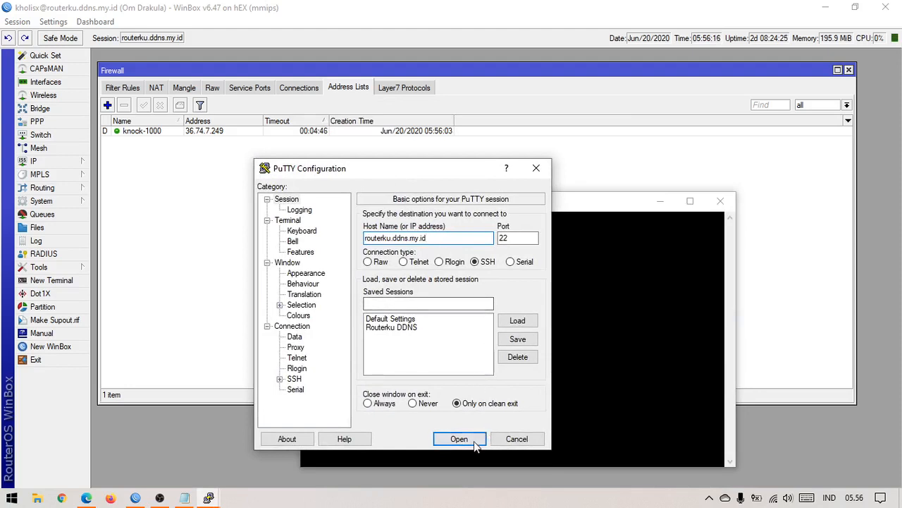
{"action": "left_click", "coordinate": [474, 440]}
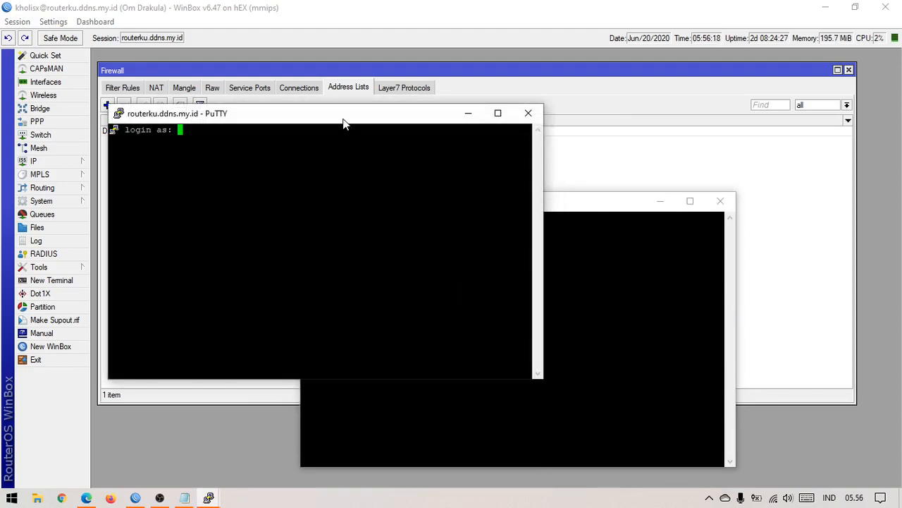
{"action": "left_click_drag", "start_coordinate": [344, 116], "coordinate": [493, 202]}
Step: Log in with the router username and password, then check the address lists for SAFE-IP
{"action": "type", "text": "kholisx"}
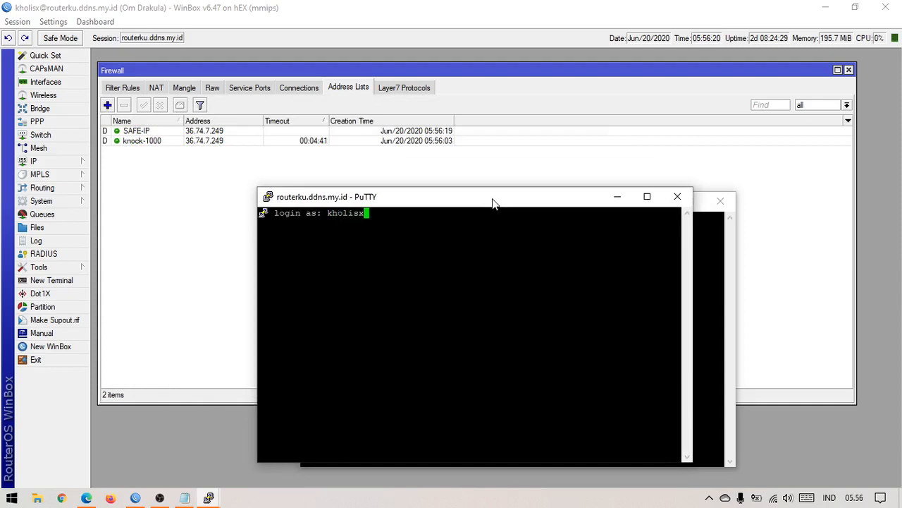
{"action": "key", "text": "Return"}
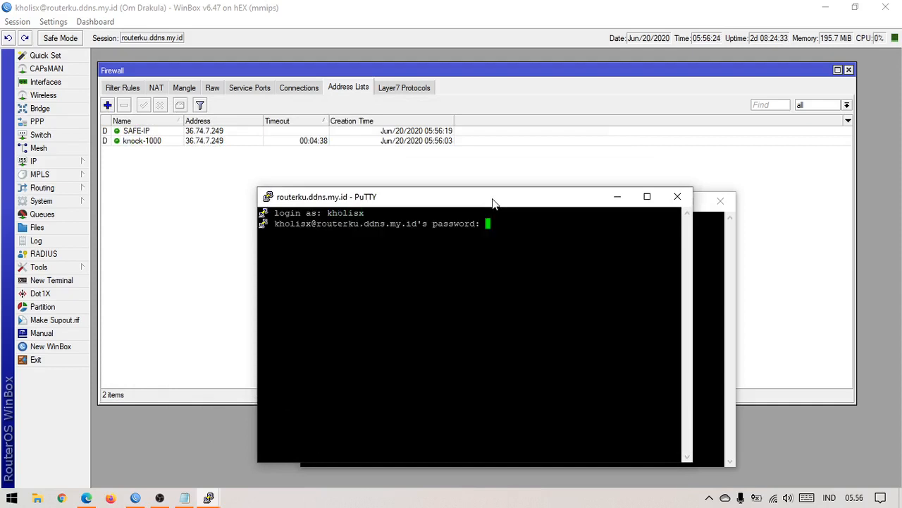
{"action": "key", "text": "Return"}
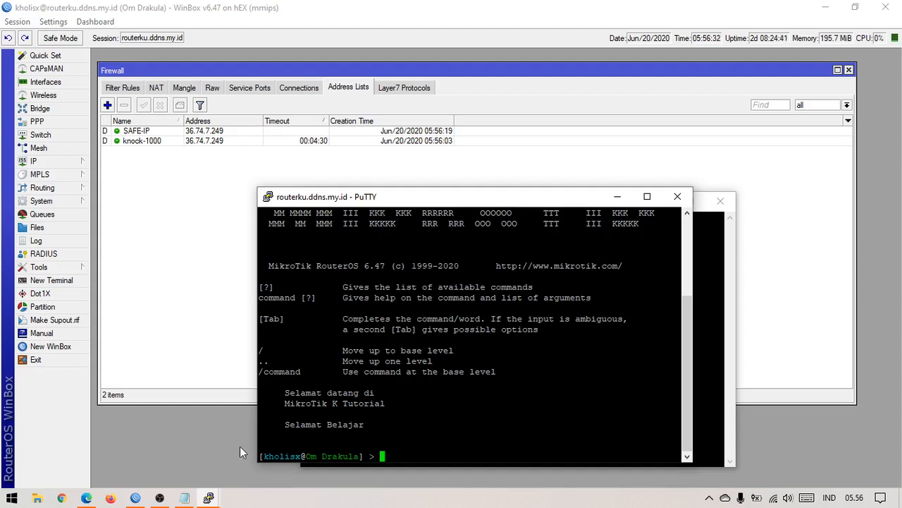
{"action": "left_click", "coordinate": [161, 142]}
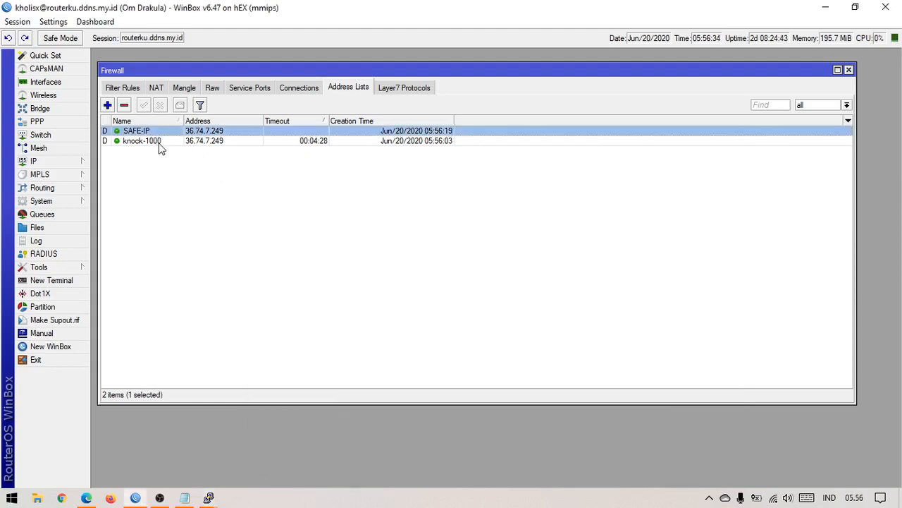
Step: Highlight the new SAFE-IP address entry and look at the logged-in PuTTY session
{"action": "left_click", "coordinate": [155, 132]}
{"action": "mouse_move", "coordinate": [209, 497]}
{"action": "left_click", "coordinate": [243, 428]}
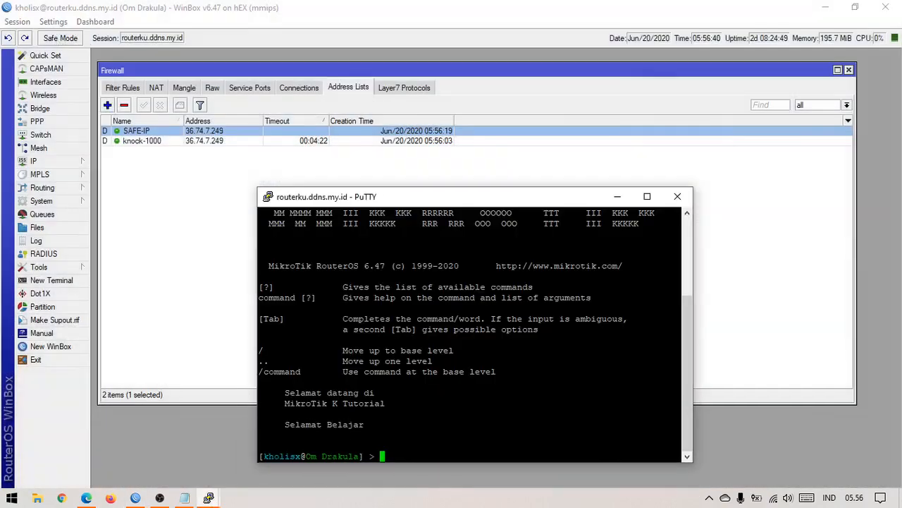
Step: Walk through filter rules 13, 14 and 15 (Safe IP, Penyusup, DROP!!!)
{"action": "left_click", "coordinate": [123, 88]}
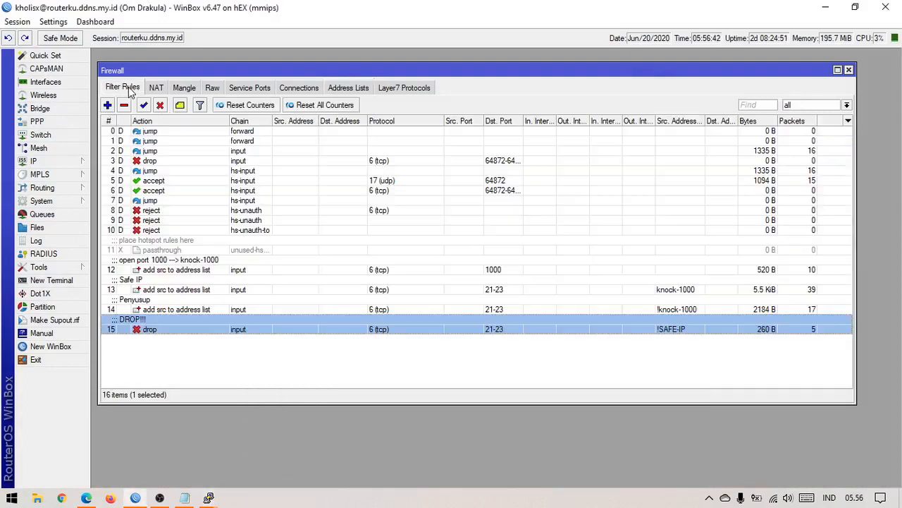
{"action": "left_click", "coordinate": [290, 372]}
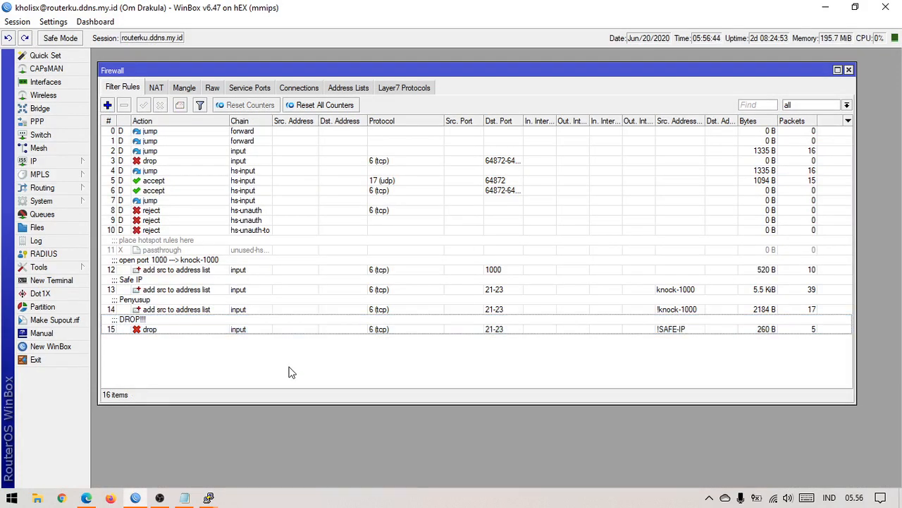
{"action": "left_click", "coordinate": [384, 293]}
{"action": "left_click", "coordinate": [386, 301]}
{"action": "left_click", "coordinate": [390, 292]}
{"action": "left_click", "coordinate": [392, 304]}
{"action": "left_click", "coordinate": [404, 288]}
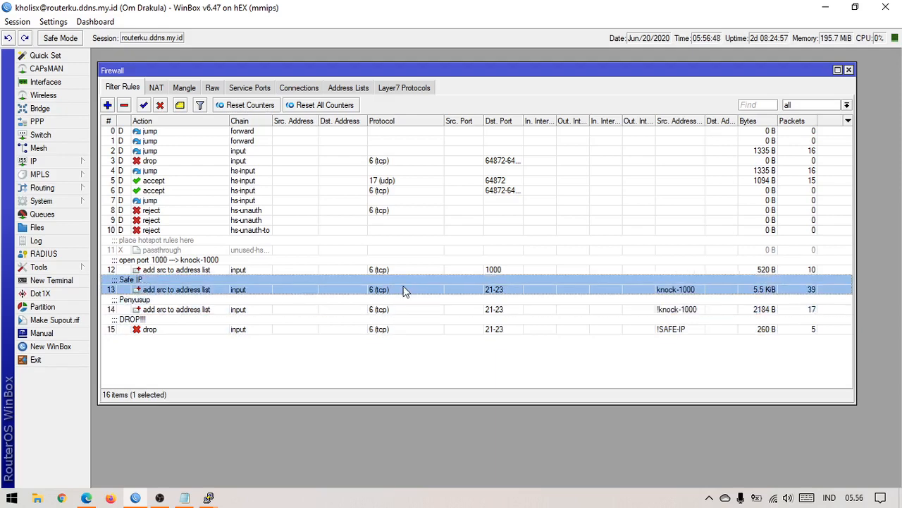
{"action": "left_click", "coordinate": [403, 309]}
{"action": "left_click", "coordinate": [451, 283]}
{"action": "left_click", "coordinate": [447, 340]}
{"action": "left_click", "coordinate": [409, 331]}
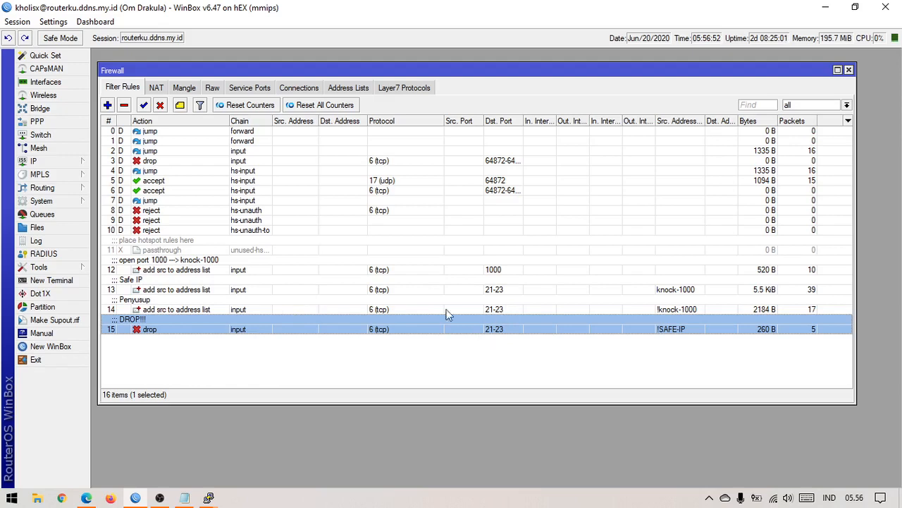
{"action": "left_click", "coordinate": [463, 301]}
{"action": "left_click", "coordinate": [462, 290]}
{"action": "left_click", "coordinate": [430, 346]}
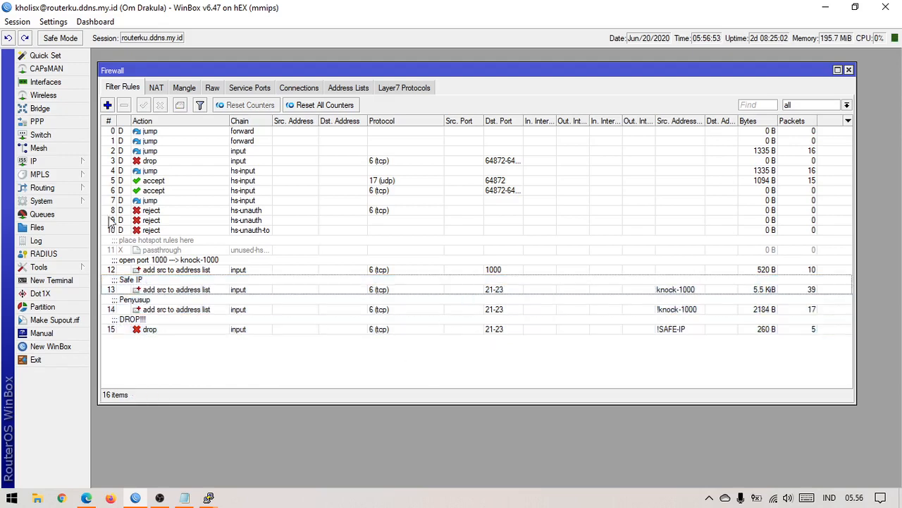
Step: Inspect the IP Services port list, close it, and return to the notes
{"action": "left_click", "coordinate": [62, 163]}
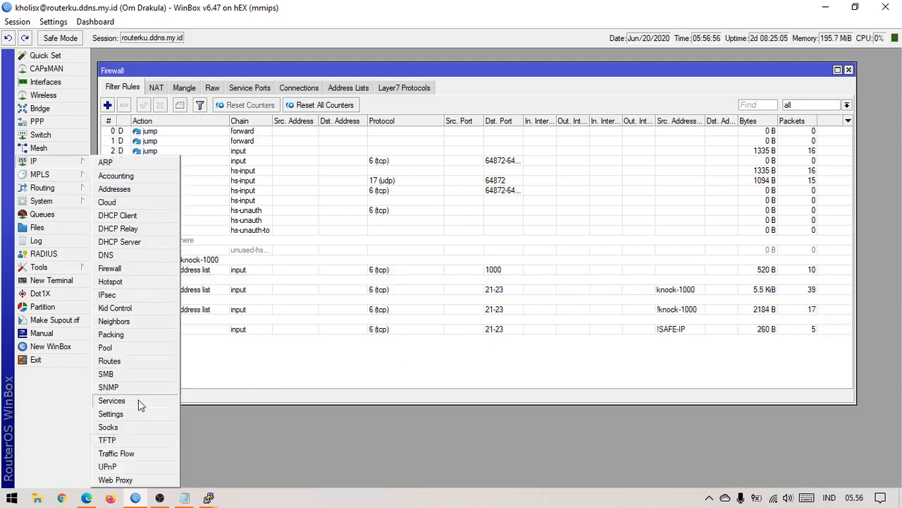
{"action": "left_click", "coordinate": [139, 400]}
{"action": "left_click", "coordinate": [159, 498]}
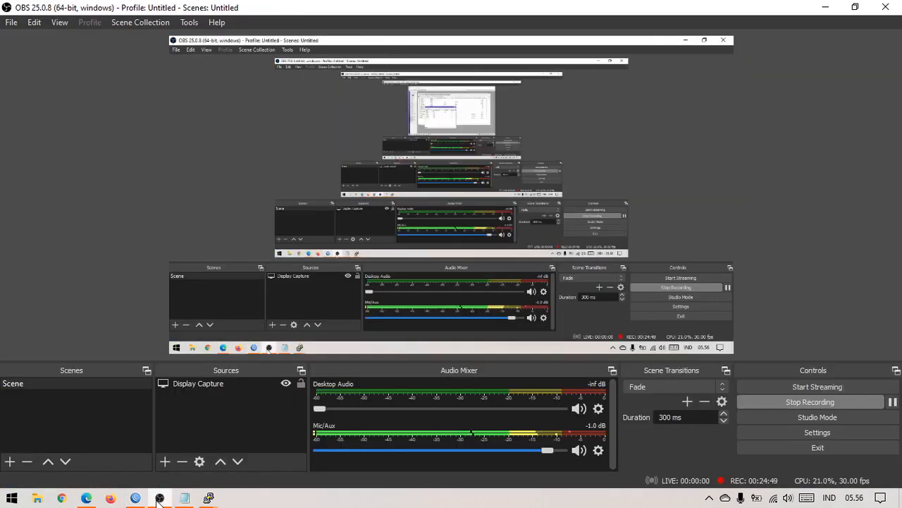
{"action": "left_click", "coordinate": [135, 497]}
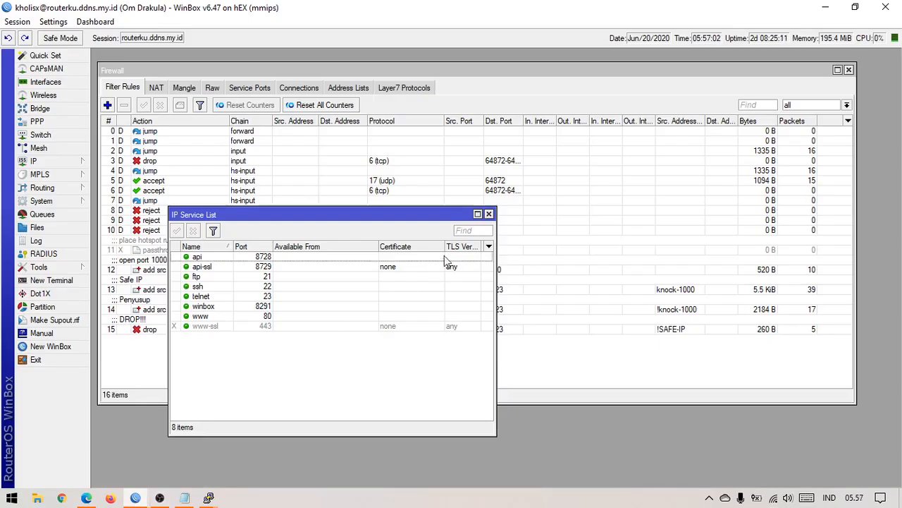
{"action": "left_click", "coordinate": [488, 213]}
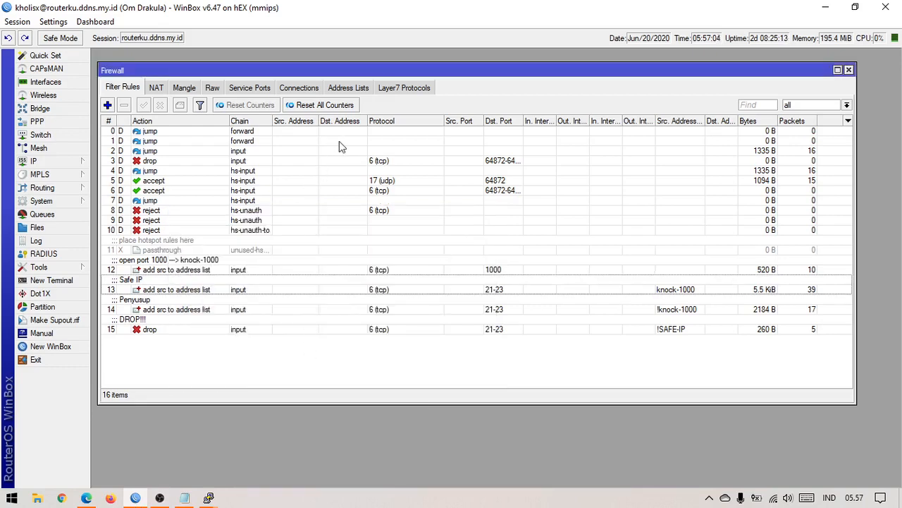
{"action": "left_click", "coordinate": [186, 499]}
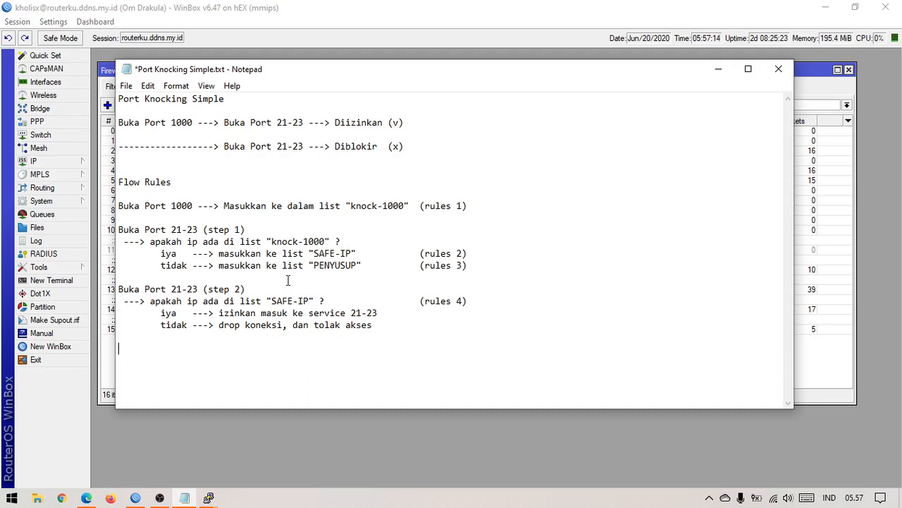
Step: Append the line '1000 -> 1005 -> 1008 -> diizinkan' at the bottom of the notes
{"action": "left_click_drag", "start_coordinate": [144, 122], "coordinate": [192, 121]}
{"action": "left_click", "coordinate": [415, 129]}
{"action": "left_click", "coordinate": [208, 379]}
{"action": "type", "text": "1000 -> 1005 -> 1"}
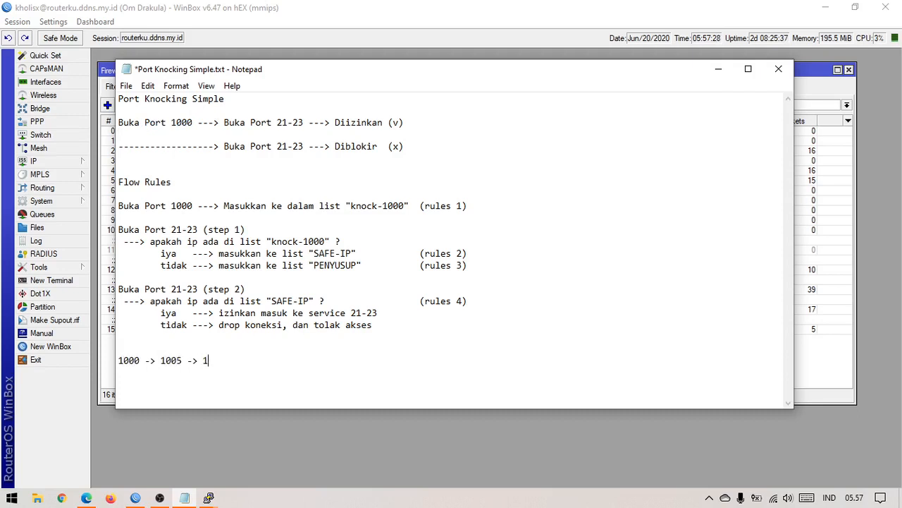
{"action": "type", "text": "008"}
{"action": "key", "text": "BackSpace"}
{"action": "key", "text": "BackSpace"}
{"action": "type", "text": "> diizinkan"}
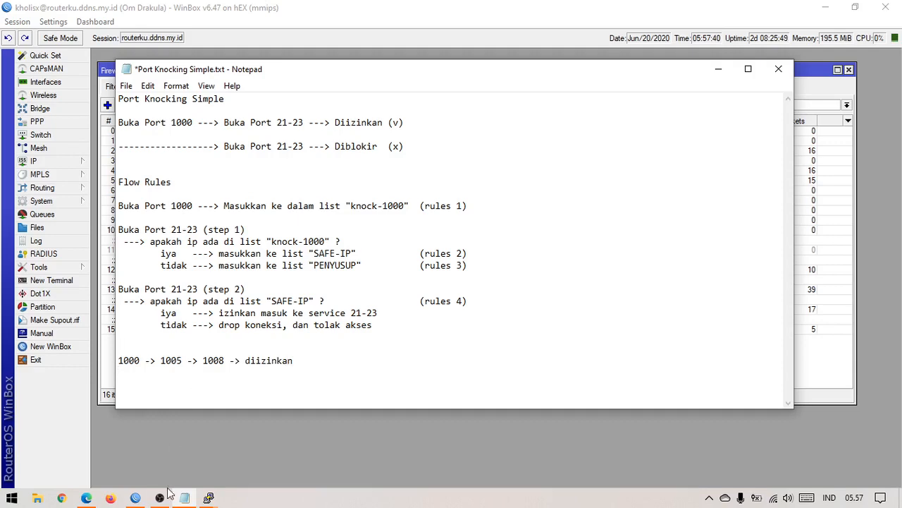
{"action": "left_click", "coordinate": [137, 499]}
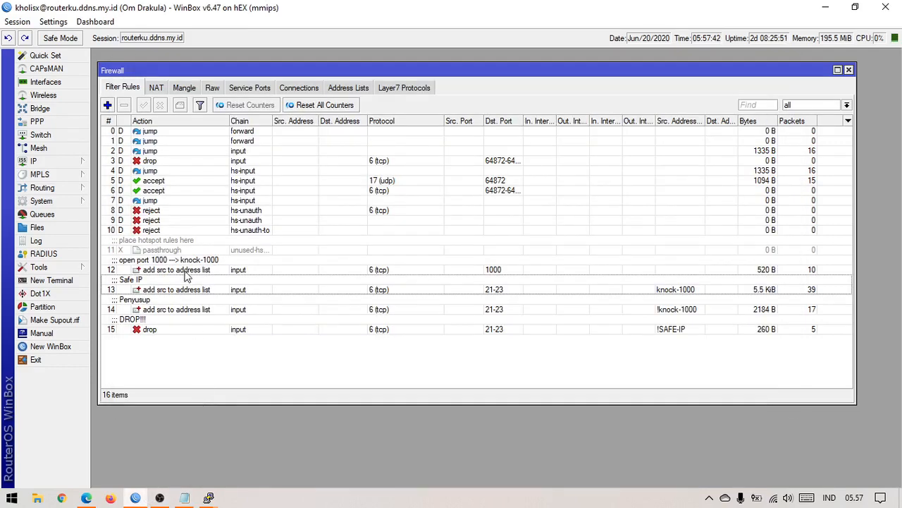
Step: Highlight rules 12 (port 1000 knock), 13 (Safe IP) and 15 (drop), then return to the notes
{"action": "left_click", "coordinate": [194, 271]}
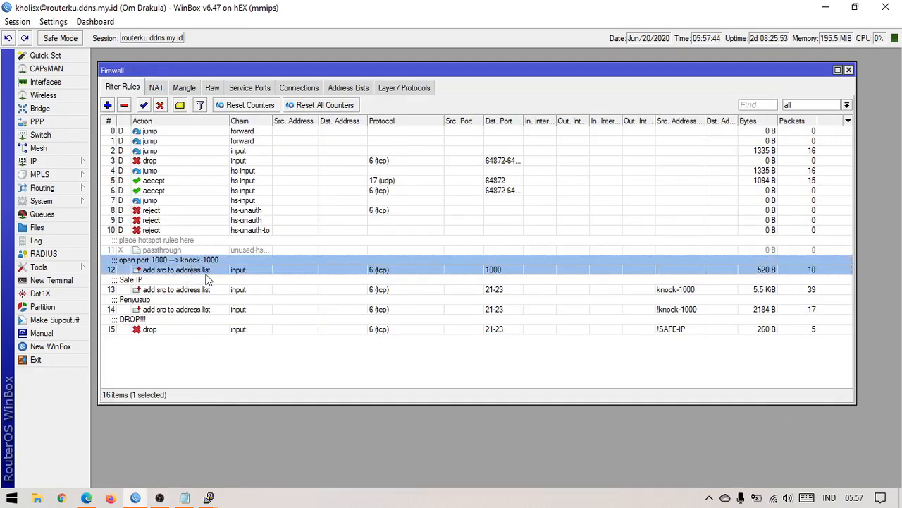
{"action": "left_click", "coordinate": [208, 291]}
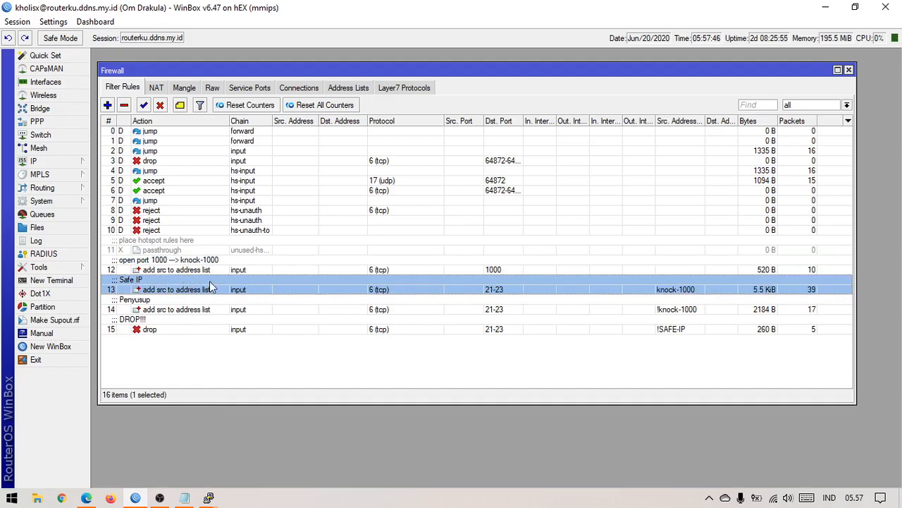
{"action": "left_click", "coordinate": [238, 322]}
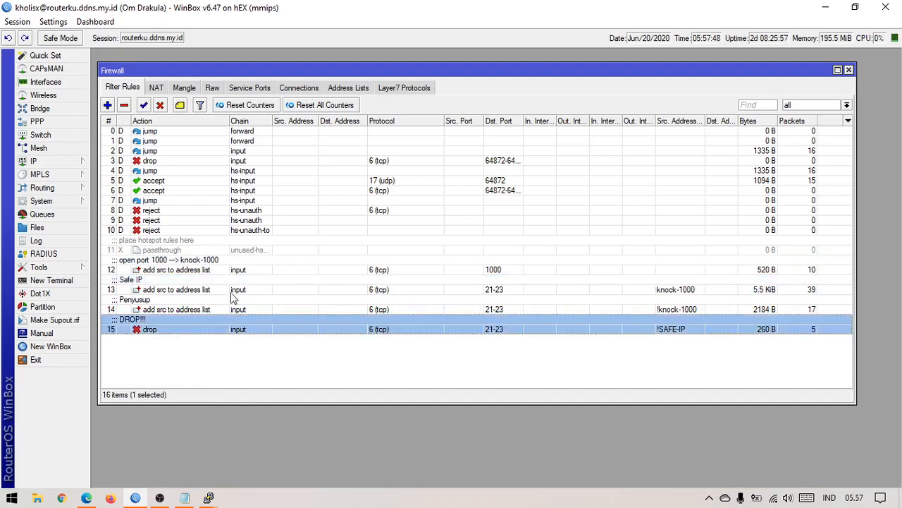
{"action": "left_click", "coordinate": [196, 358]}
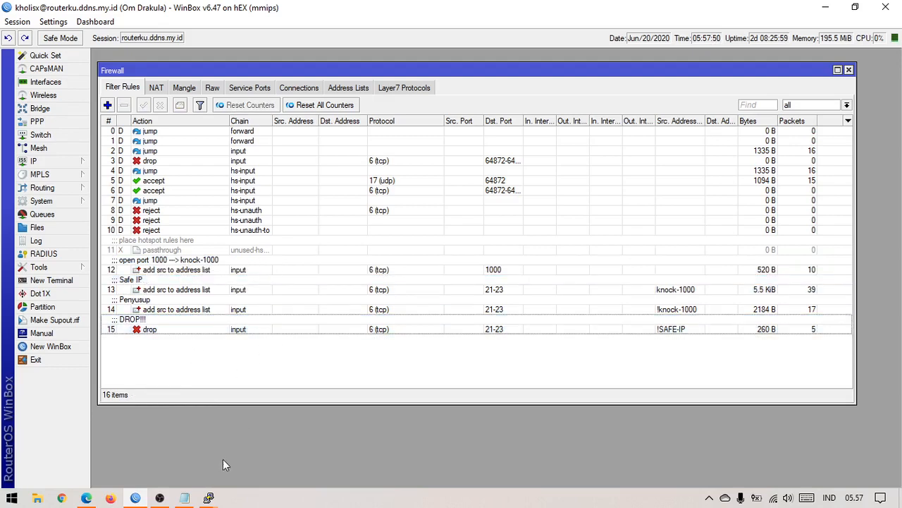
{"action": "left_click", "coordinate": [185, 497]}
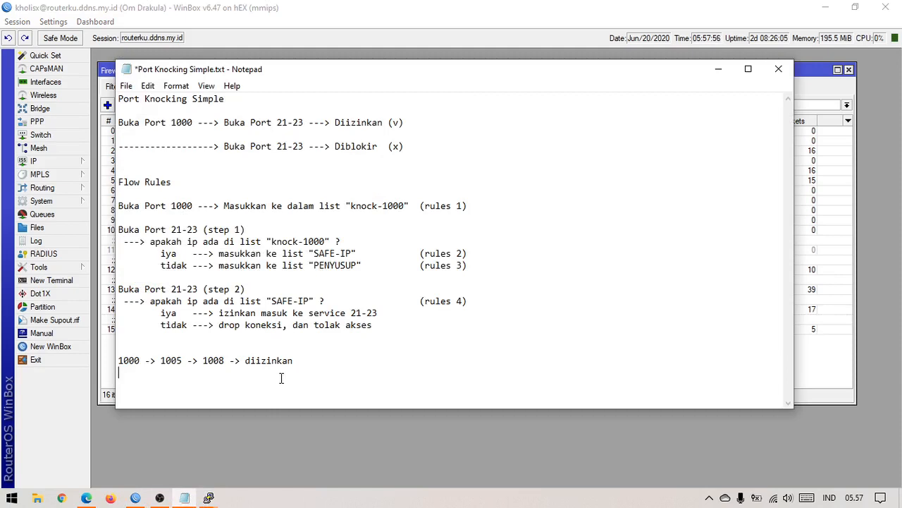
Step: Save Port Knocking Simple.txt and highlight the 1000 values in the notes
{"action": "key", "text": "ctrl+s"}
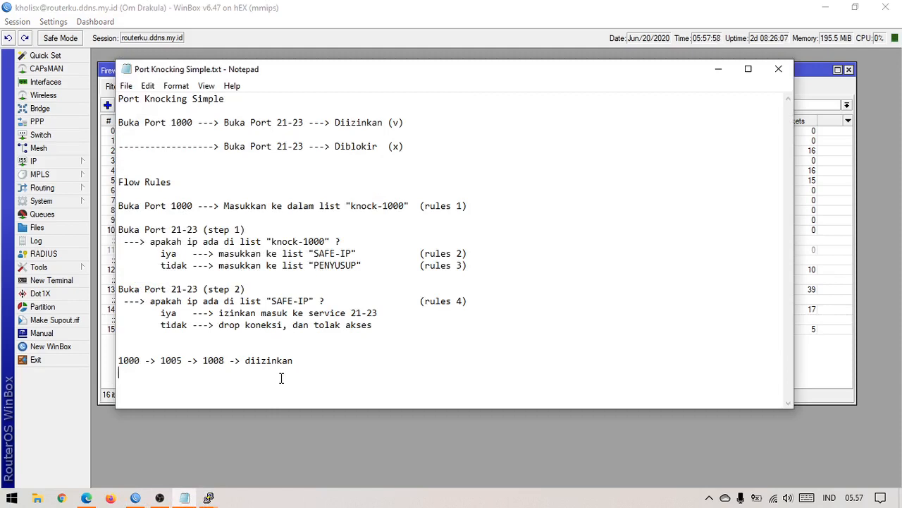
{"action": "double_click", "coordinate": [180, 124]}
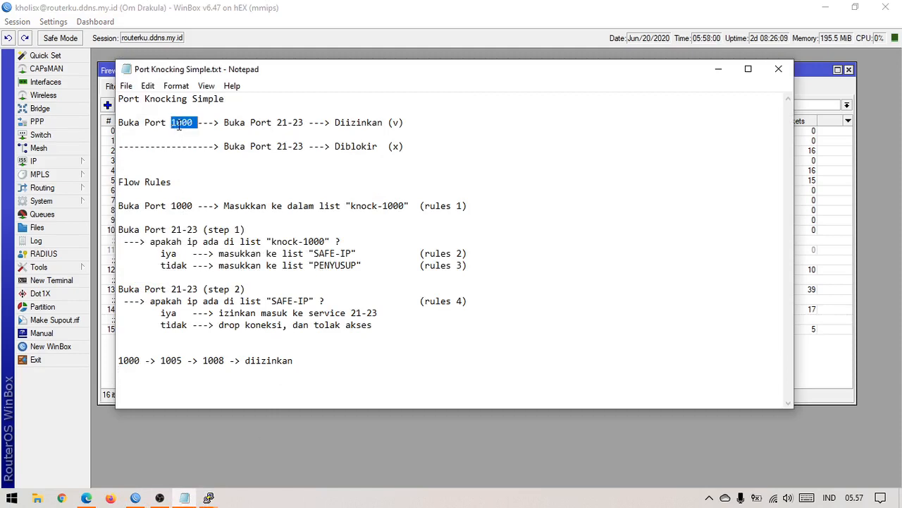
{"action": "left_click", "coordinate": [191, 136]}
{"action": "double_click", "coordinate": [178, 122]}
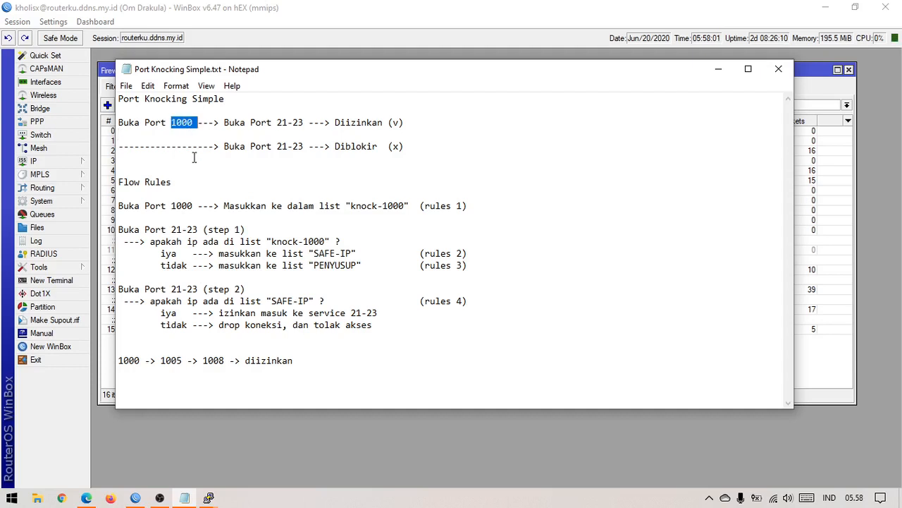
{"action": "double_click", "coordinate": [182, 204]}
{"action": "left_click", "coordinate": [225, 217]}
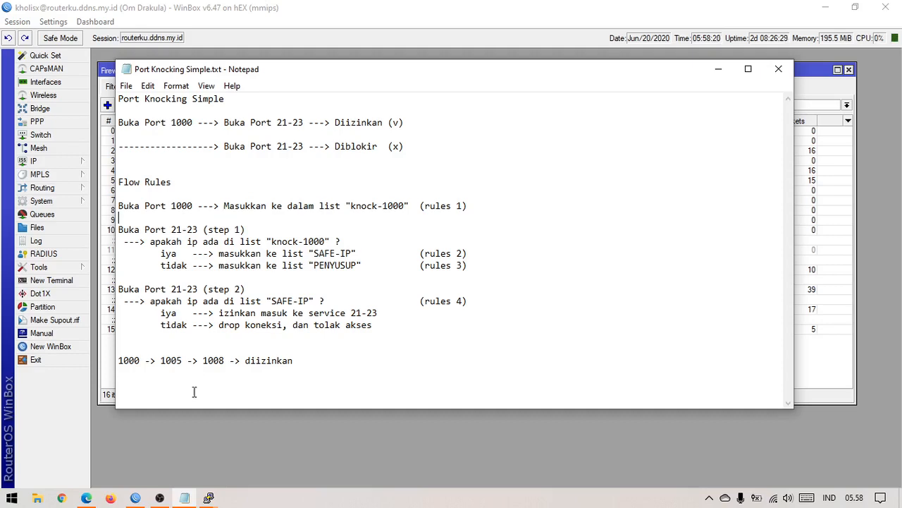
Step: Move and narrow the Notepad window so WinBox's rule counters show beside it
{"action": "left_click", "coordinate": [160, 498]}
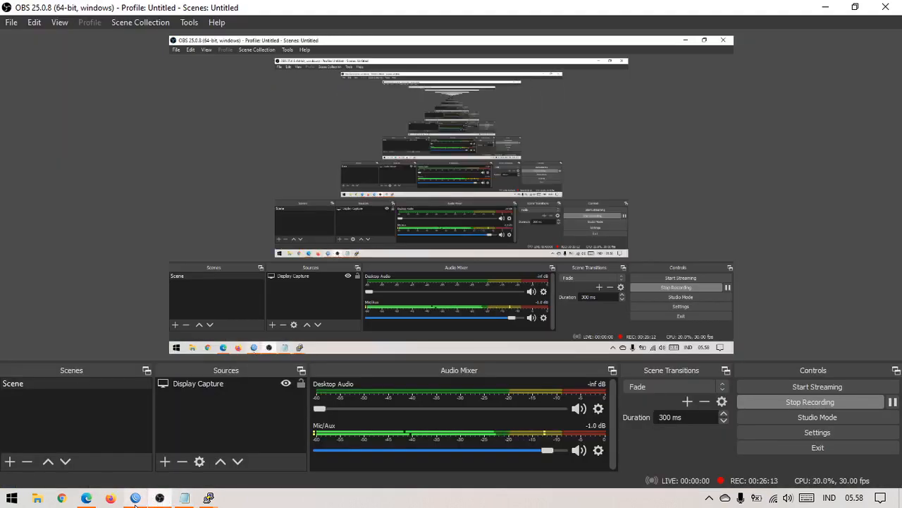
{"action": "left_click", "coordinate": [135, 498]}
{"action": "left_click", "coordinate": [184, 497]}
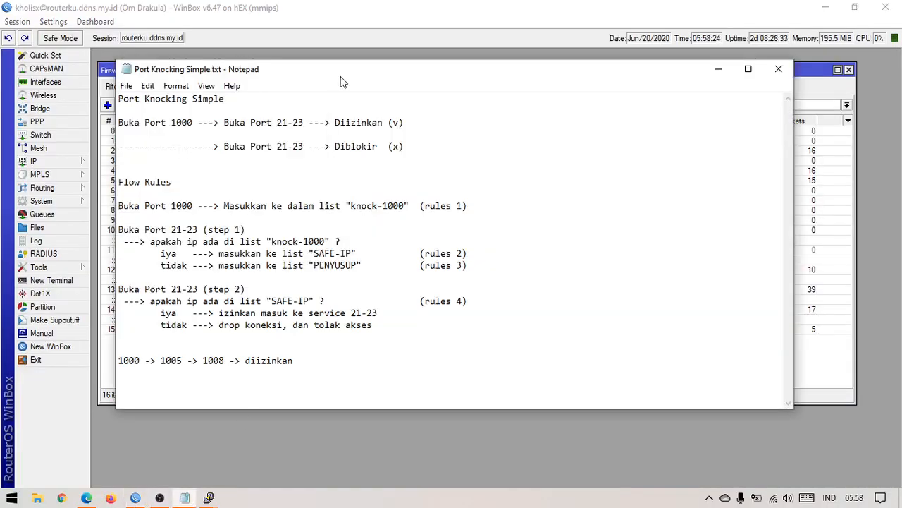
{"action": "left_click_drag", "start_coordinate": [340, 74], "coordinate": [406, 124]}
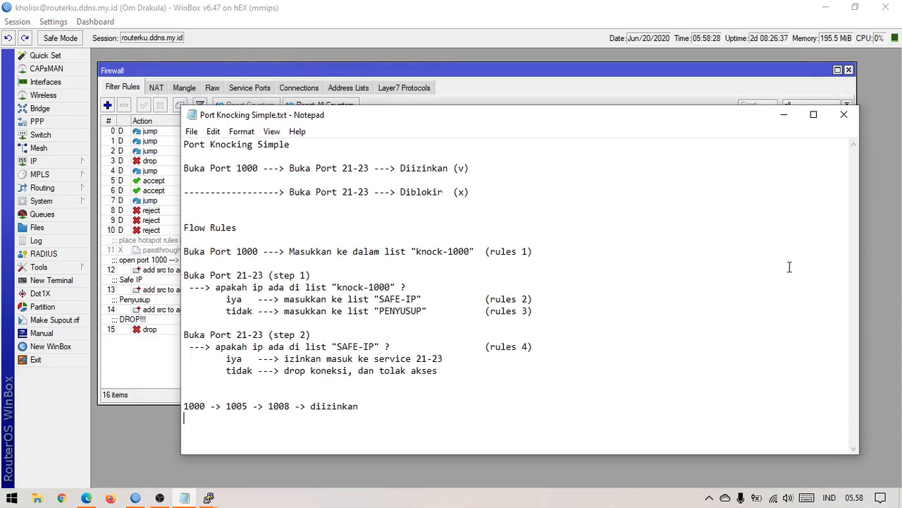
{"action": "left_click_drag", "start_coordinate": [859, 257], "coordinate": [613, 274]}
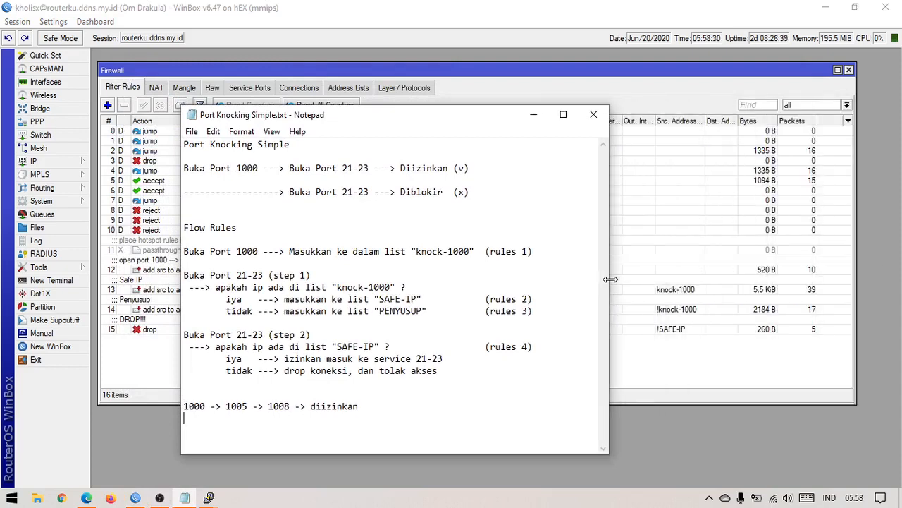
{"action": "left_click_drag", "start_coordinate": [459, 115], "coordinate": [661, 139]}
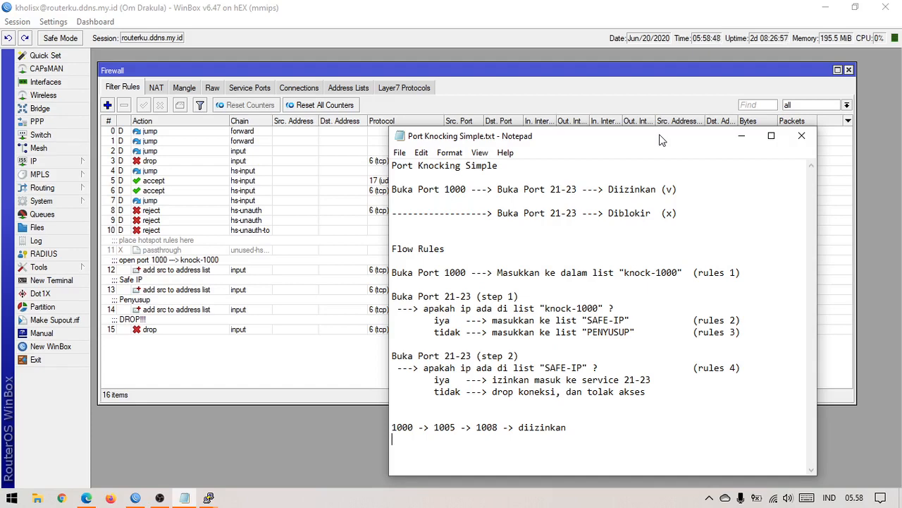
{"action": "left_click", "coordinate": [160, 497]}
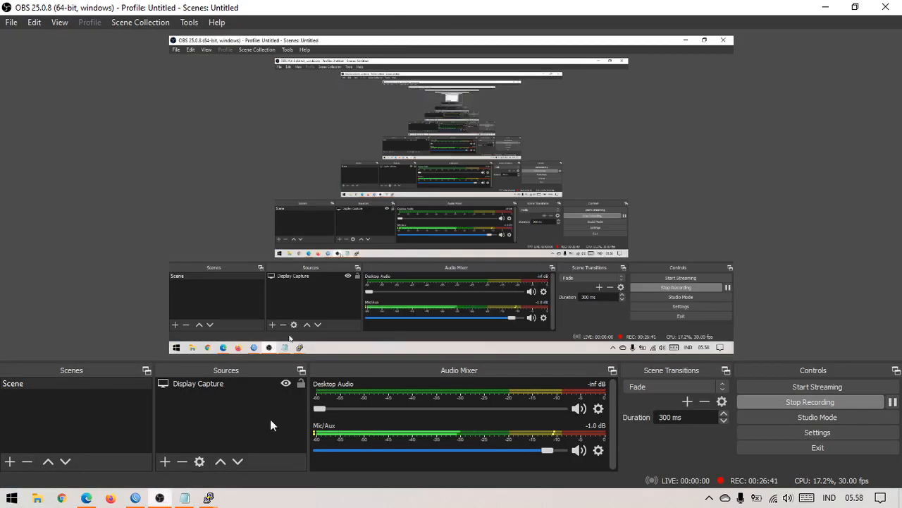